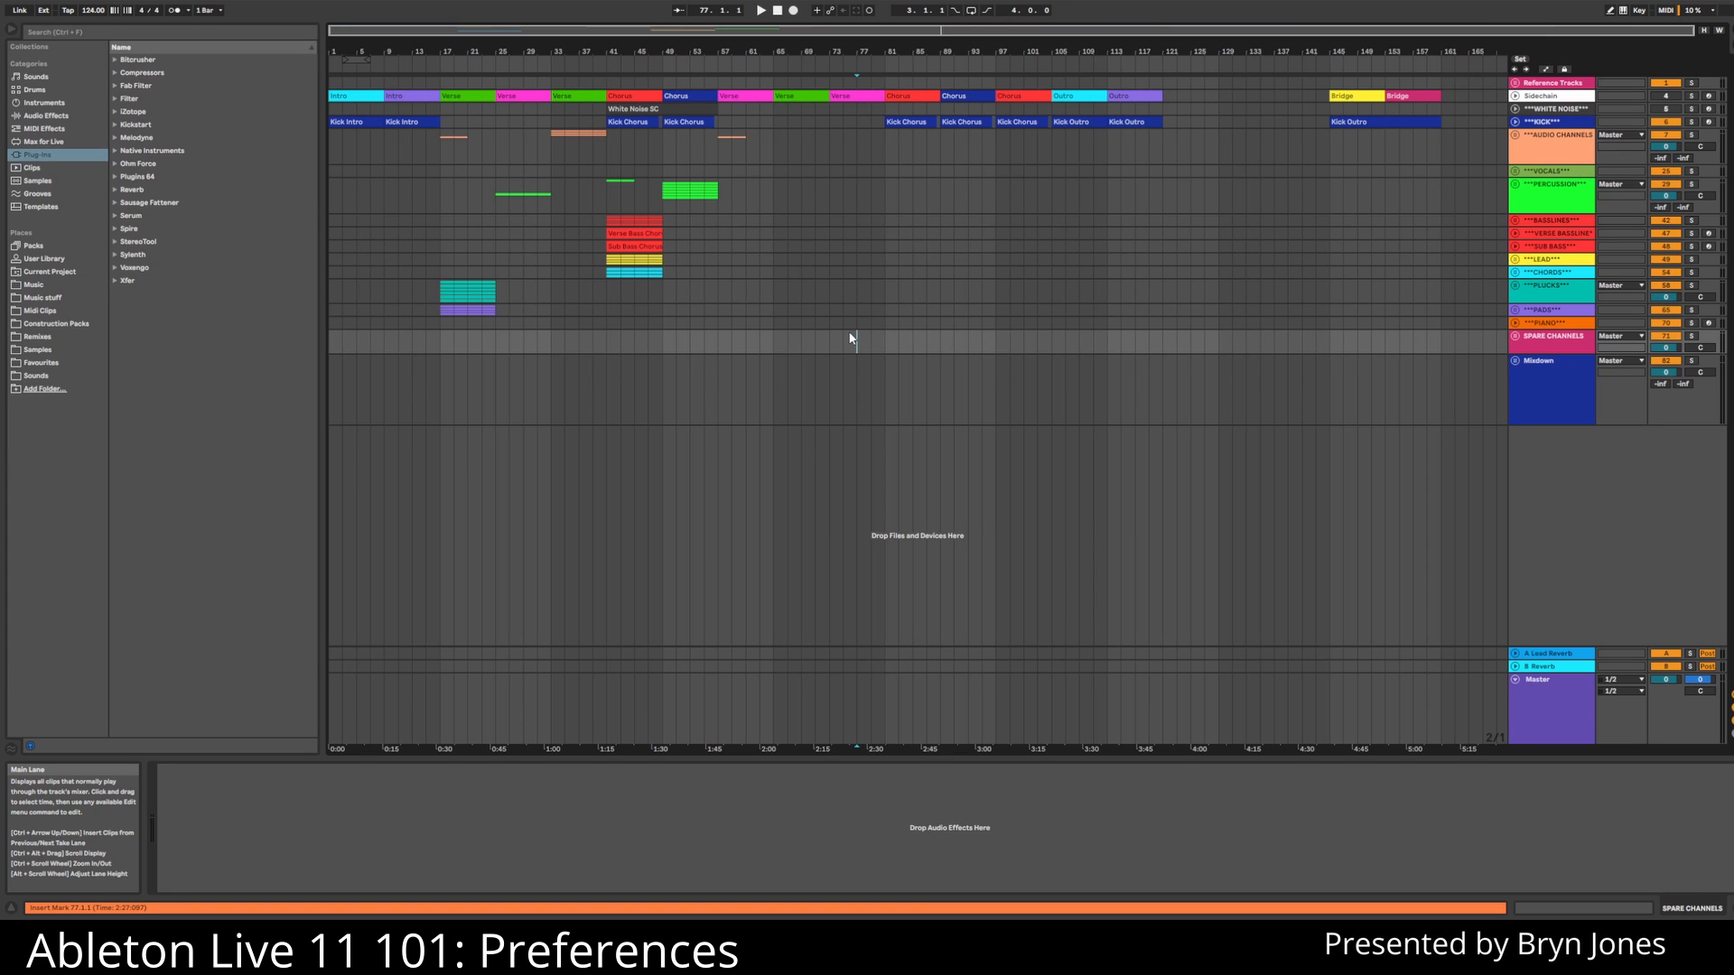
# - Open the preferences and look through the setting pages from Record Warp Launch up to Look Feel, finishing on Audio
pyautogui.click(129, 4)
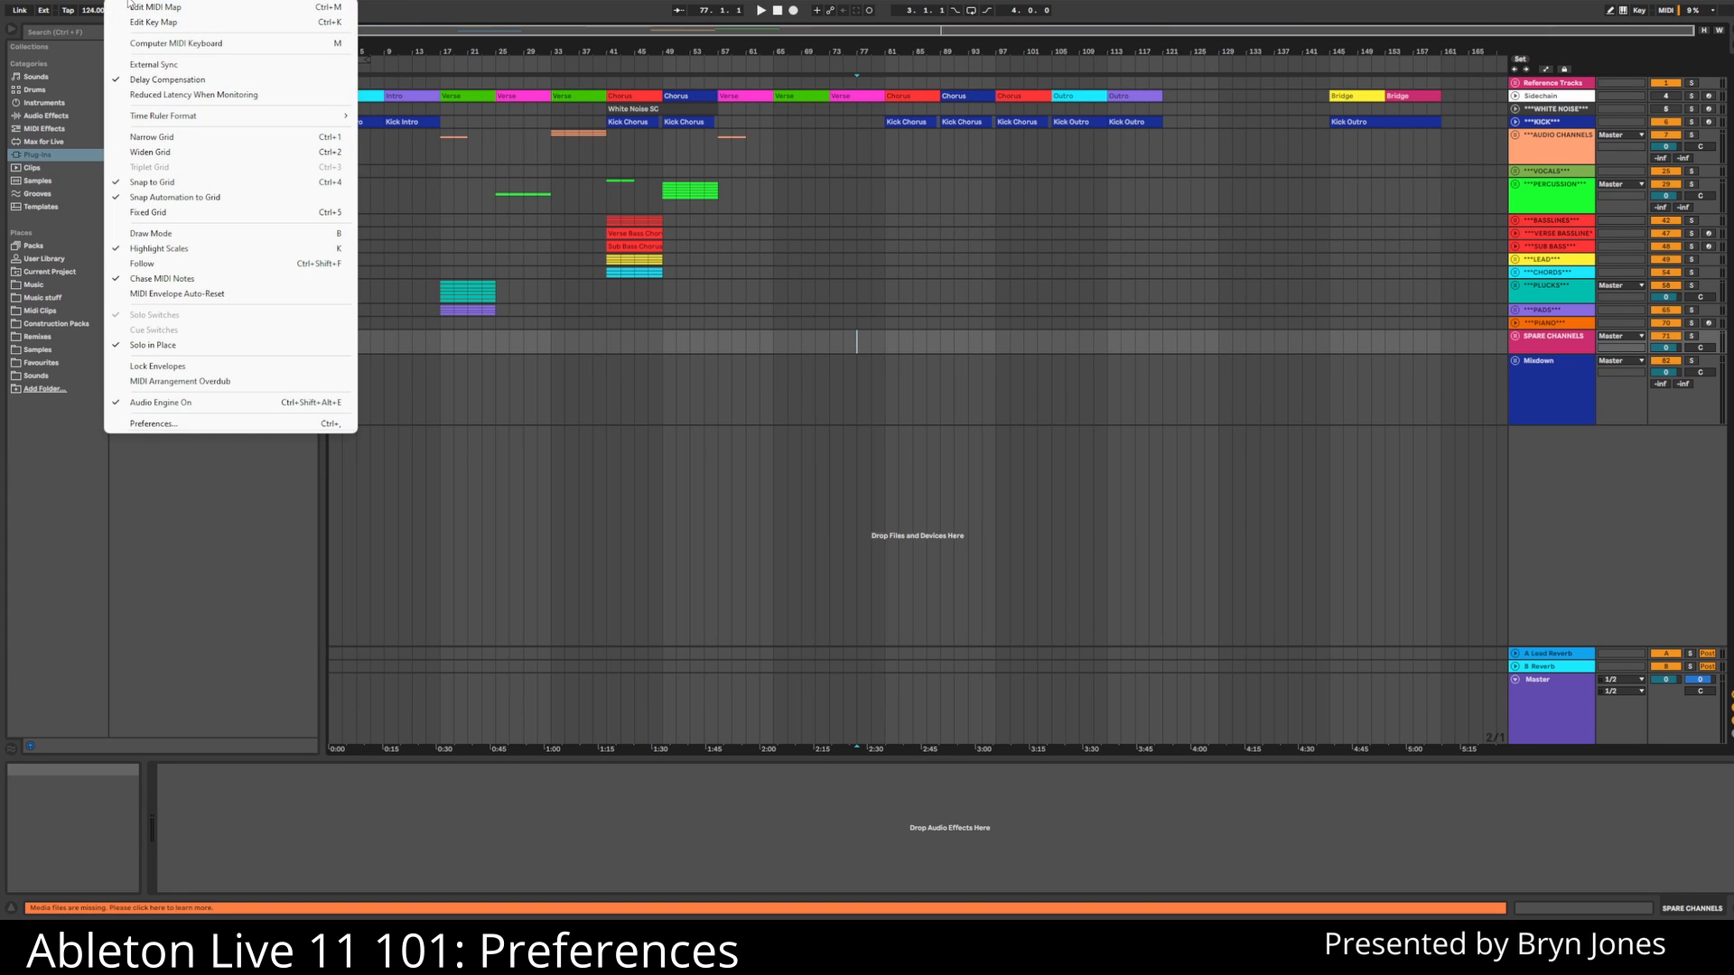
pyautogui.click(194, 424)
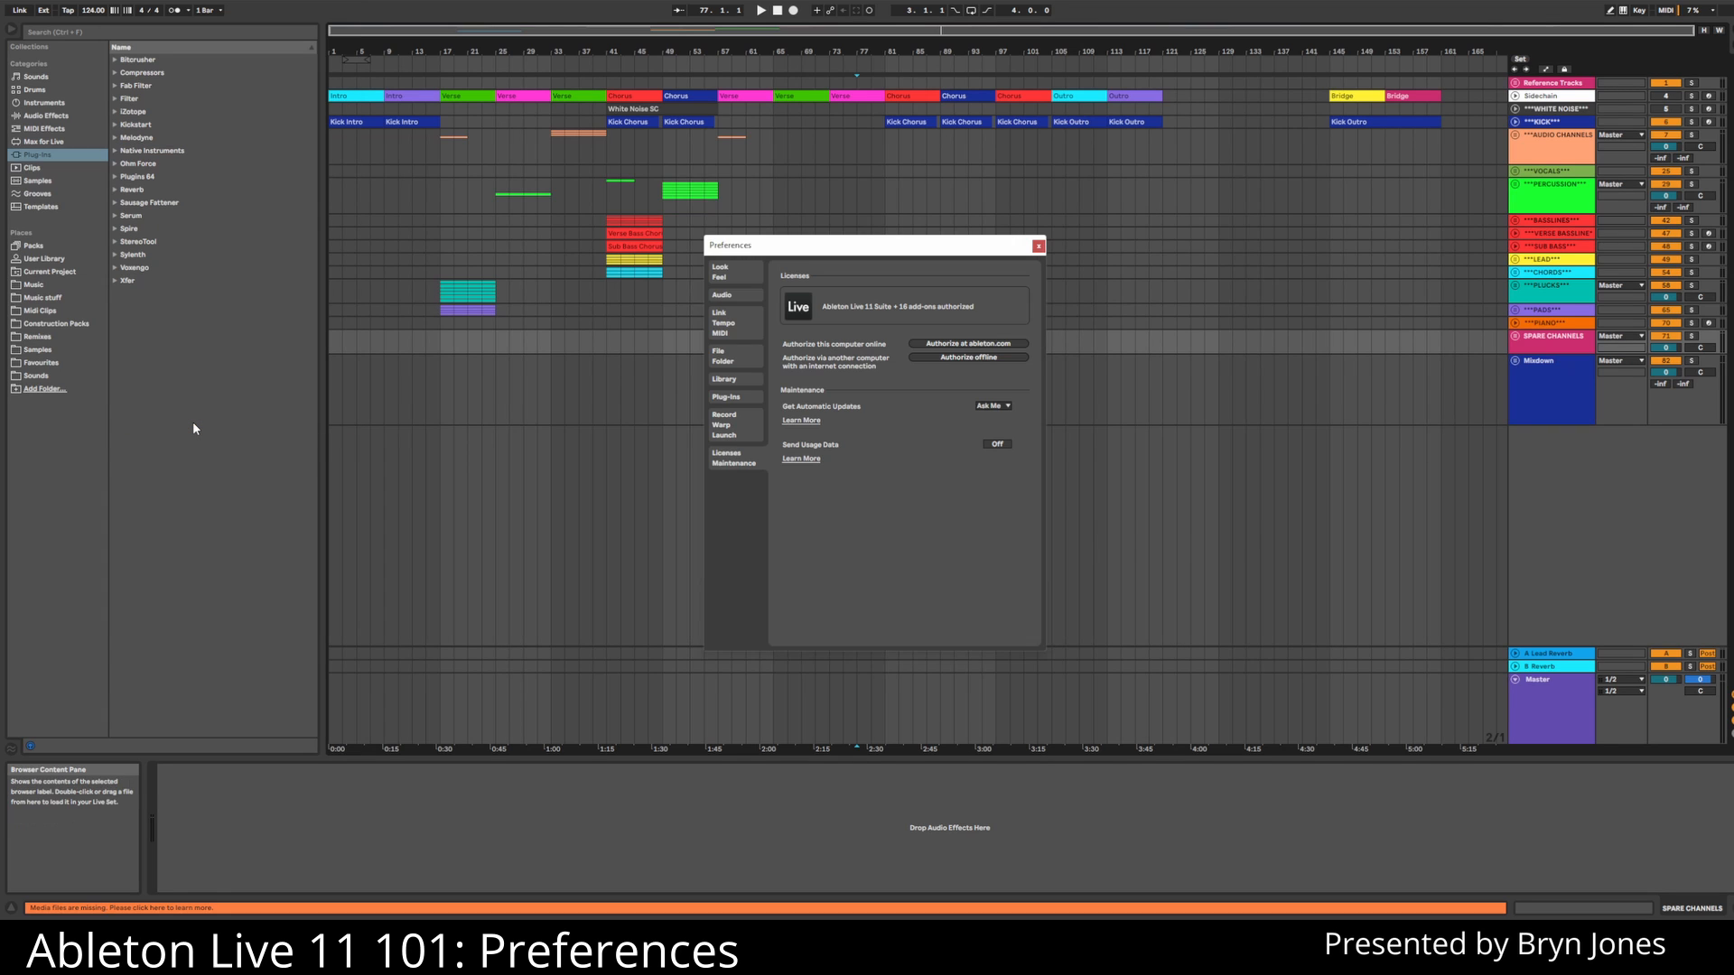
pyautogui.click(737, 421)
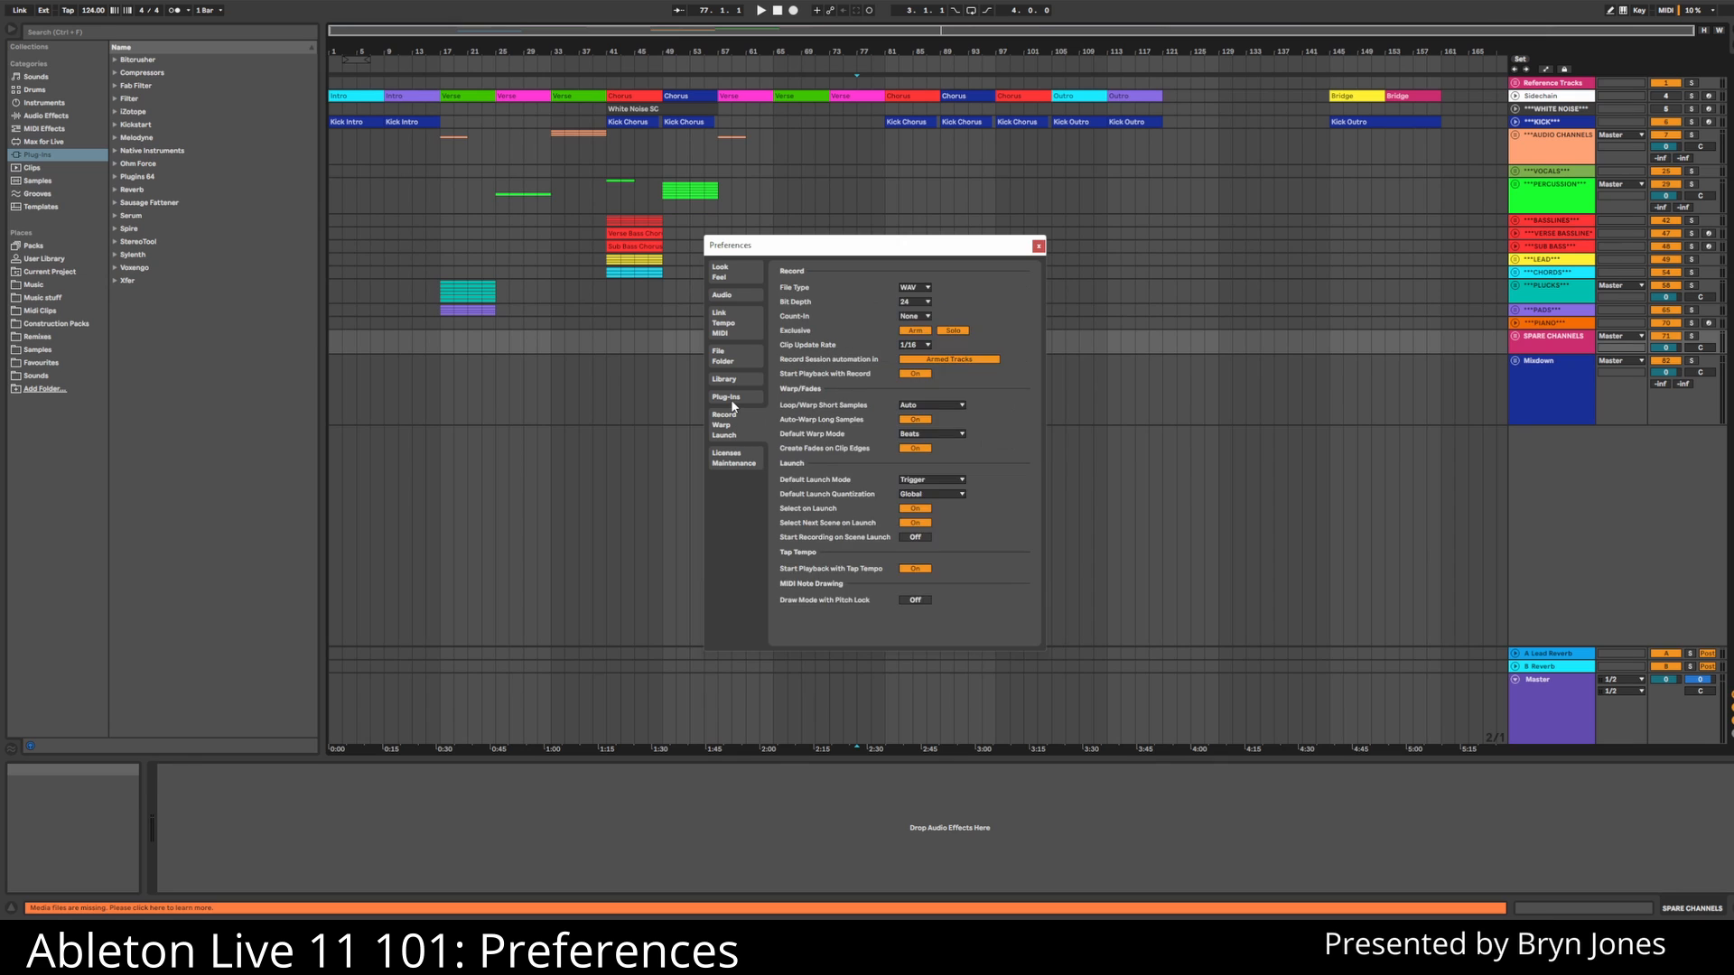
pyautogui.click(734, 397)
pyautogui.click(734, 359)
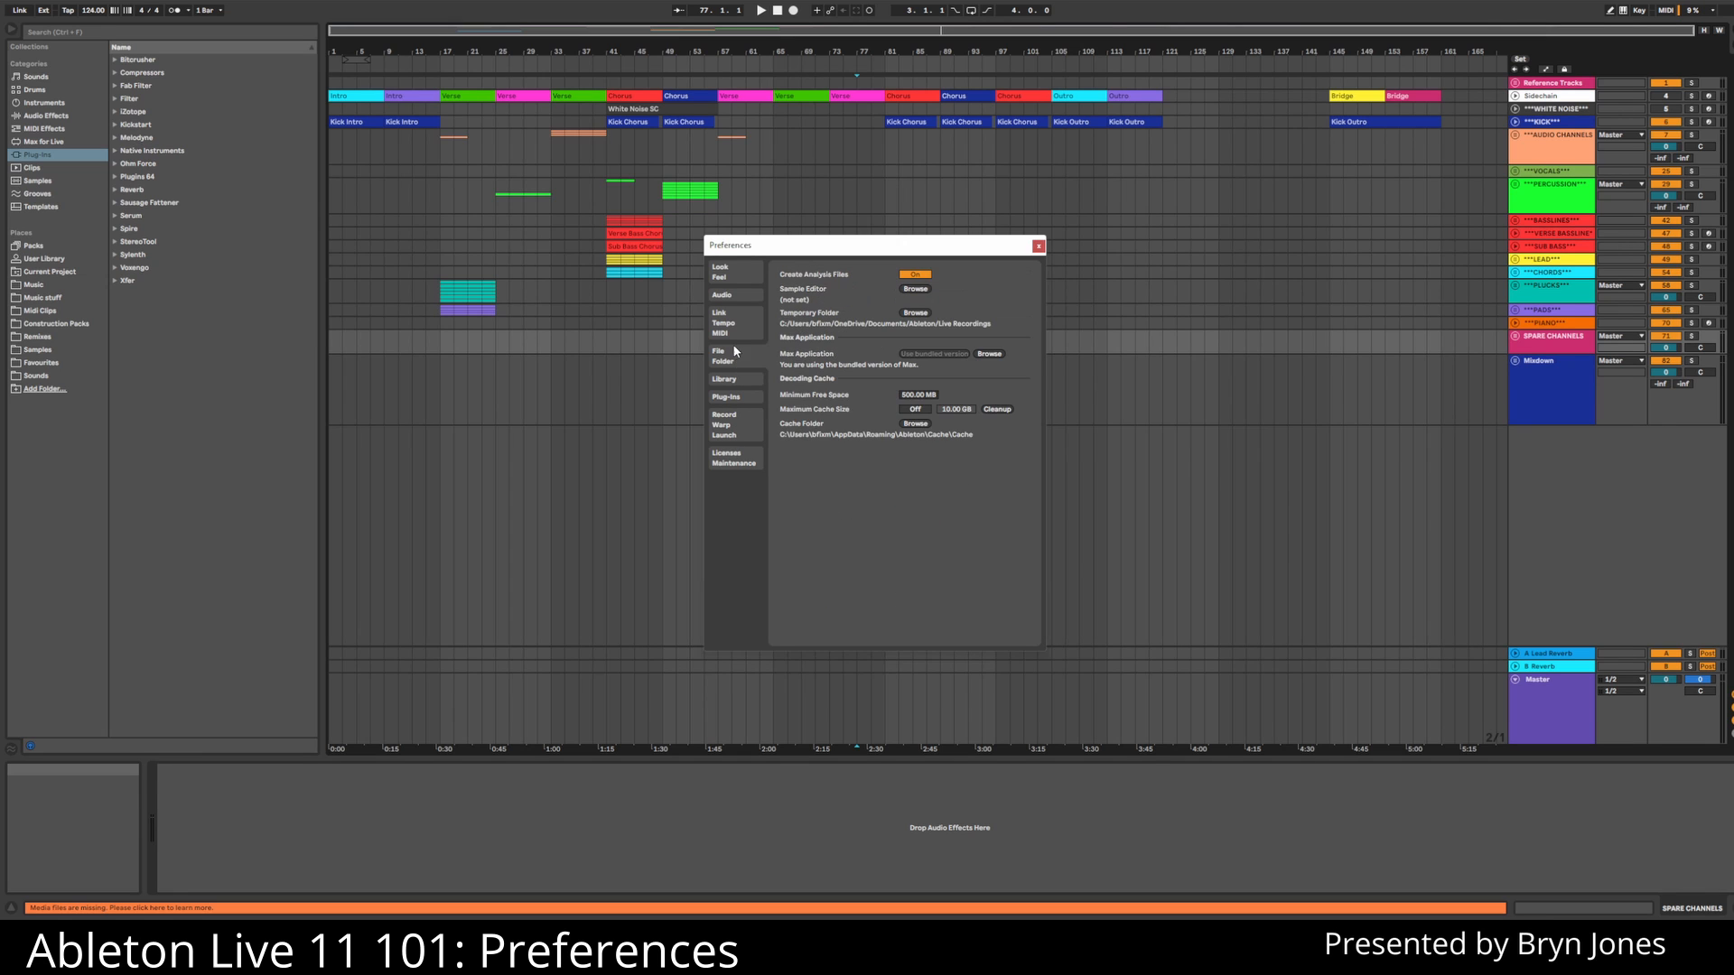
pyautogui.click(733, 325)
pyautogui.click(730, 295)
pyautogui.click(732, 282)
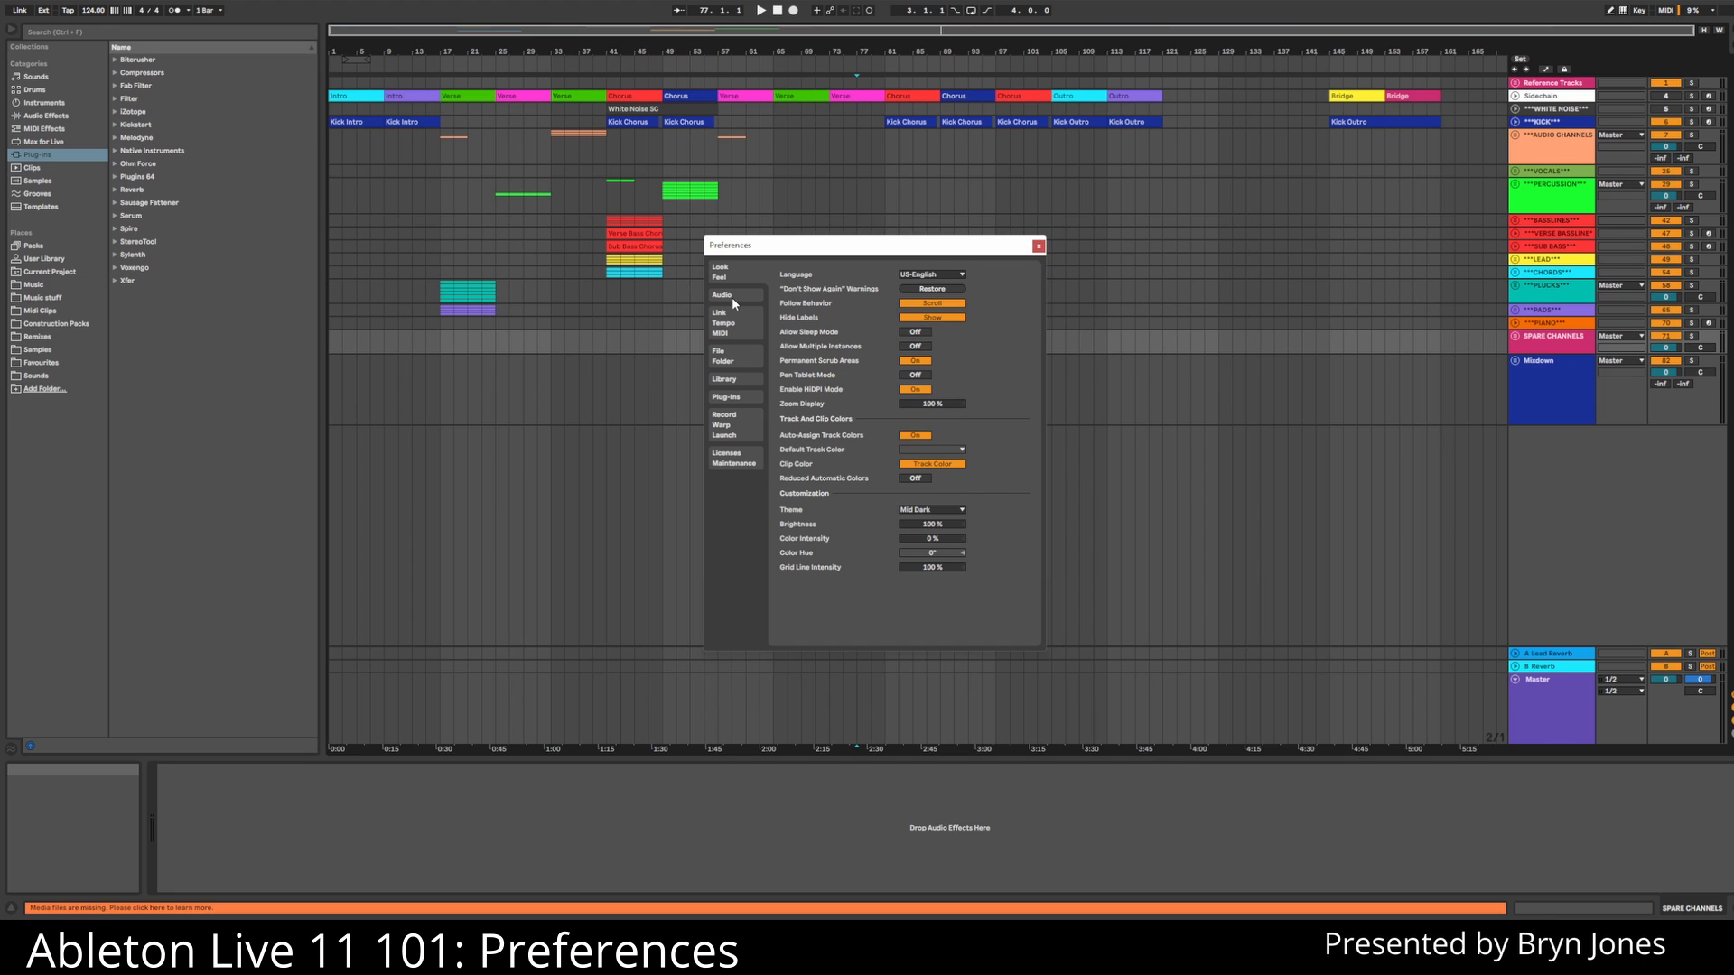
pyautogui.click(731, 296)
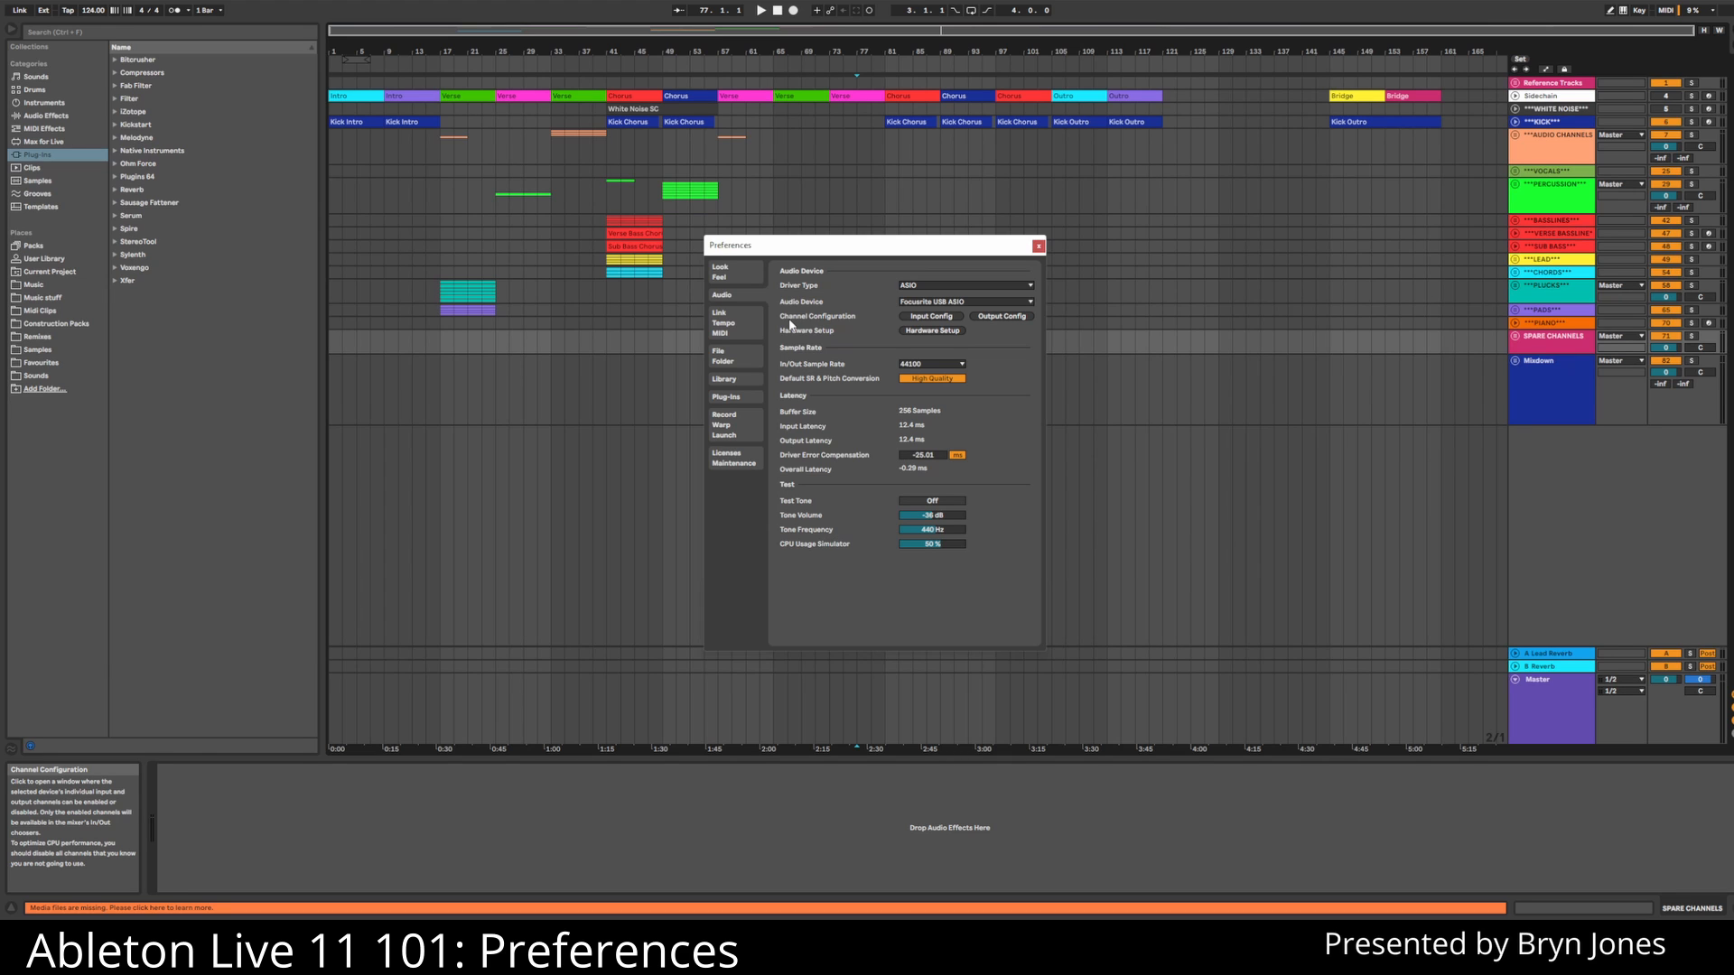
# - Set the audio driver type to ASIO and the audio device to Focusrite USB ASIO
pyautogui.click(915, 301)
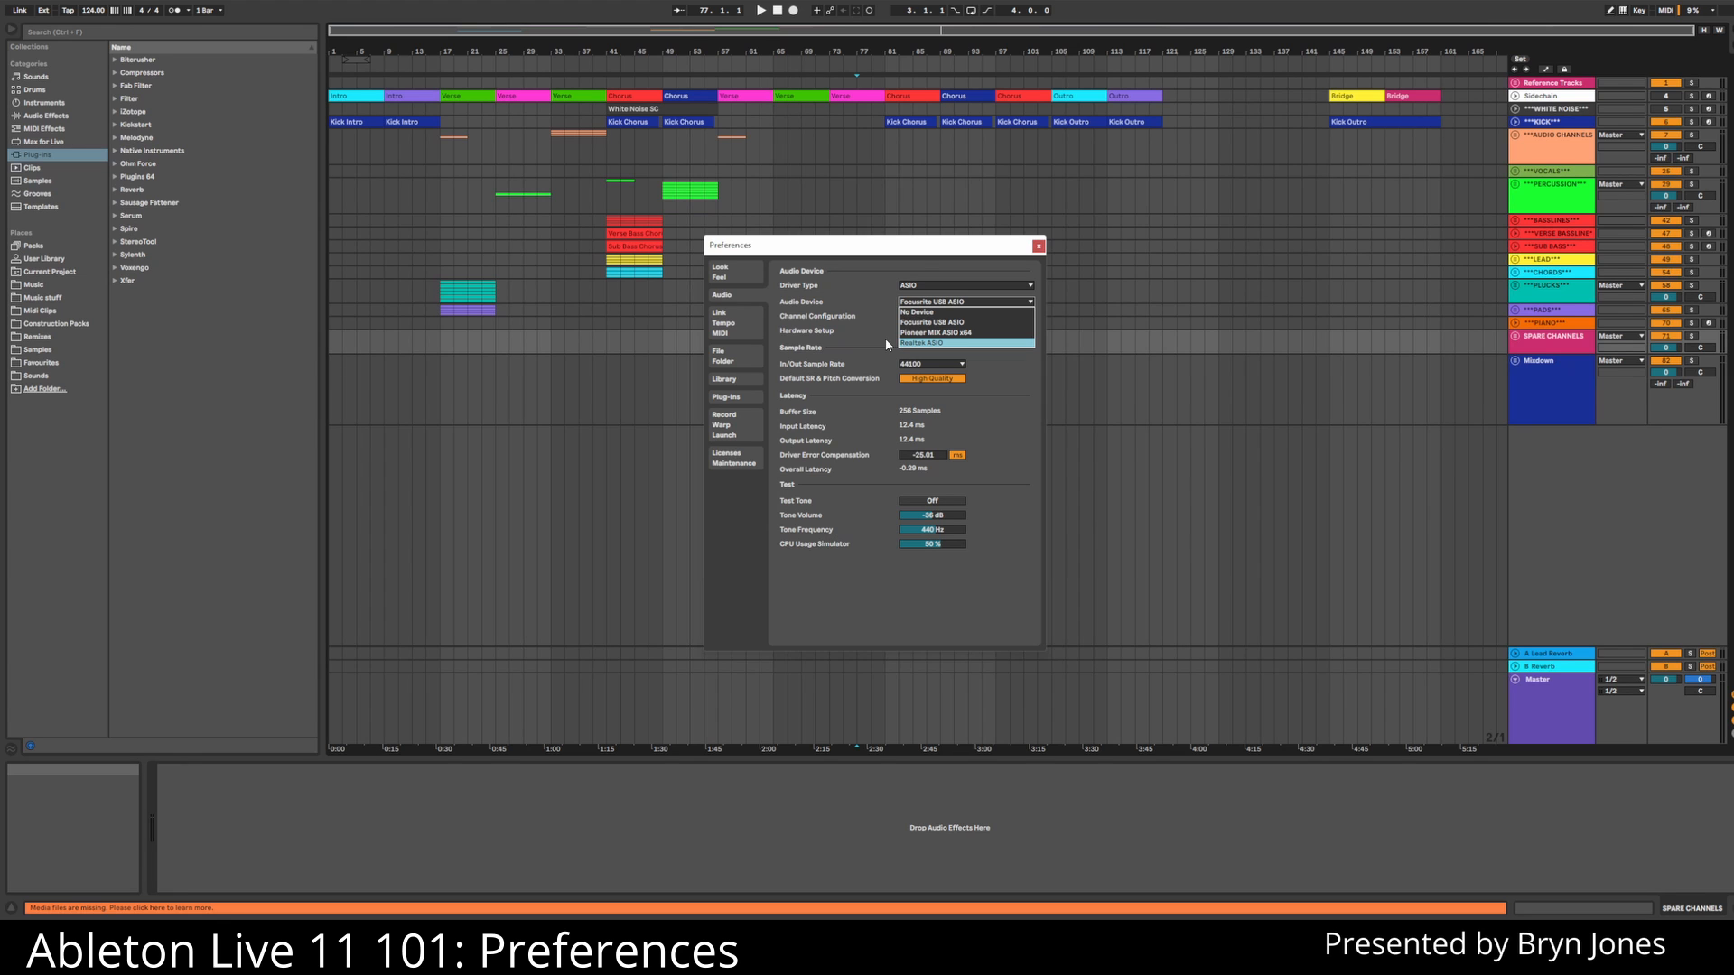
pyautogui.click(917, 303)
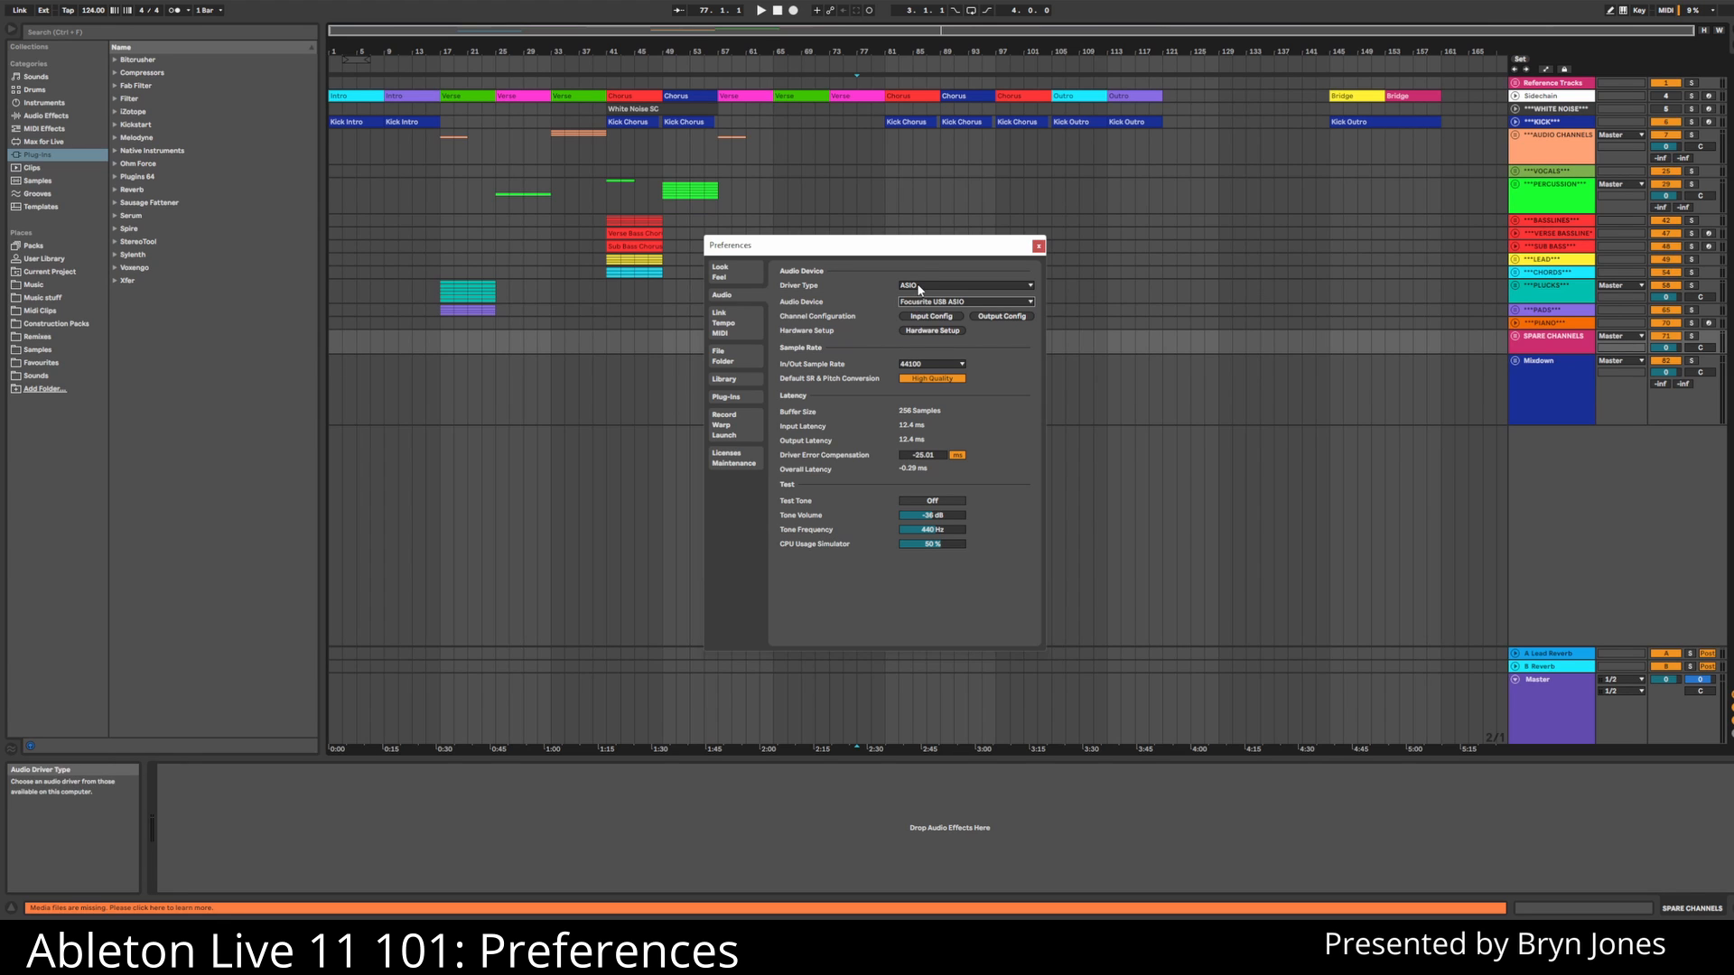
pyautogui.click(919, 288)
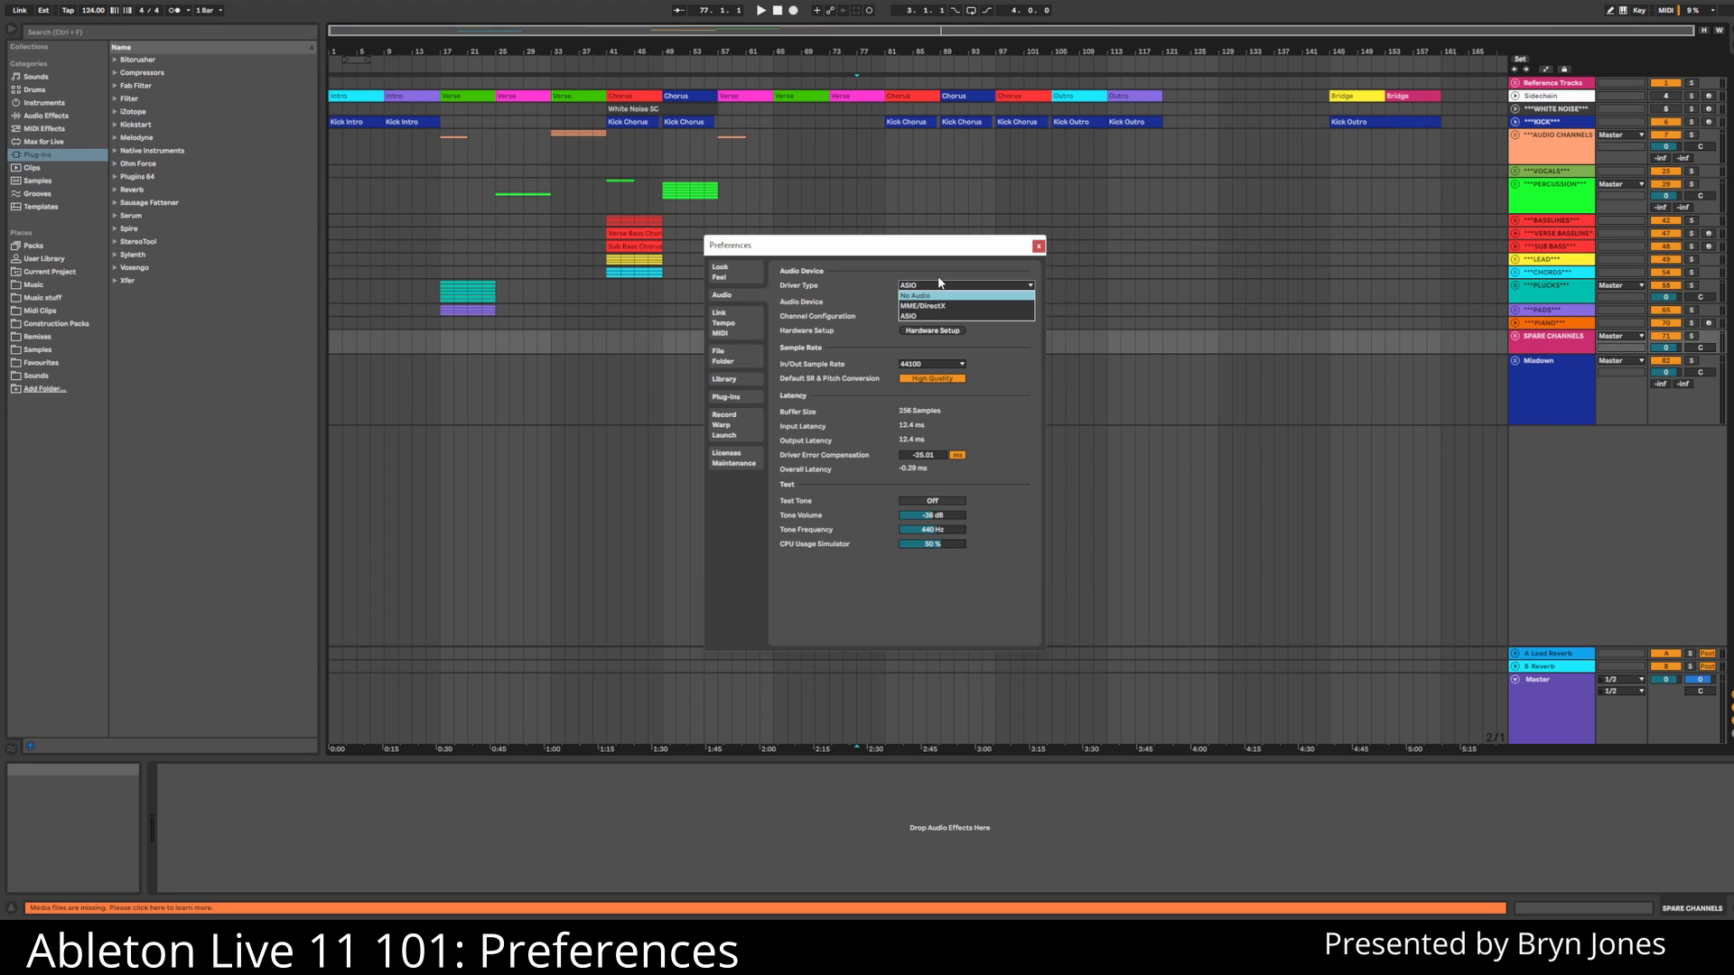
pyautogui.click(946, 316)
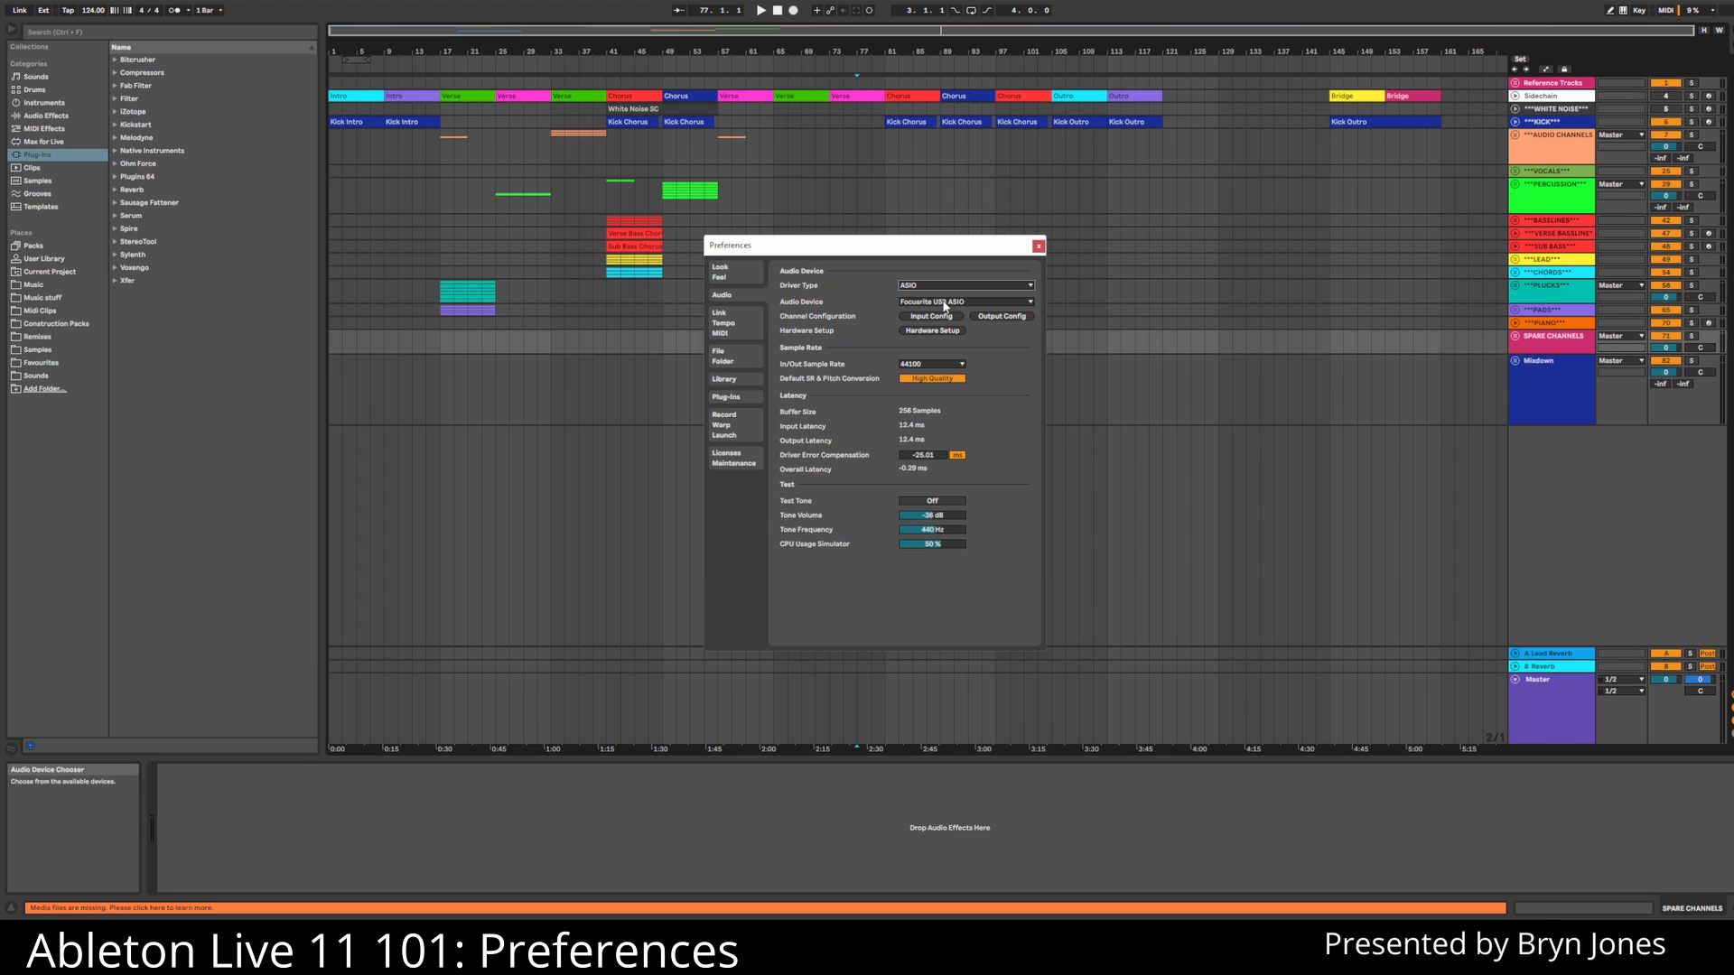
pyautogui.click(945, 306)
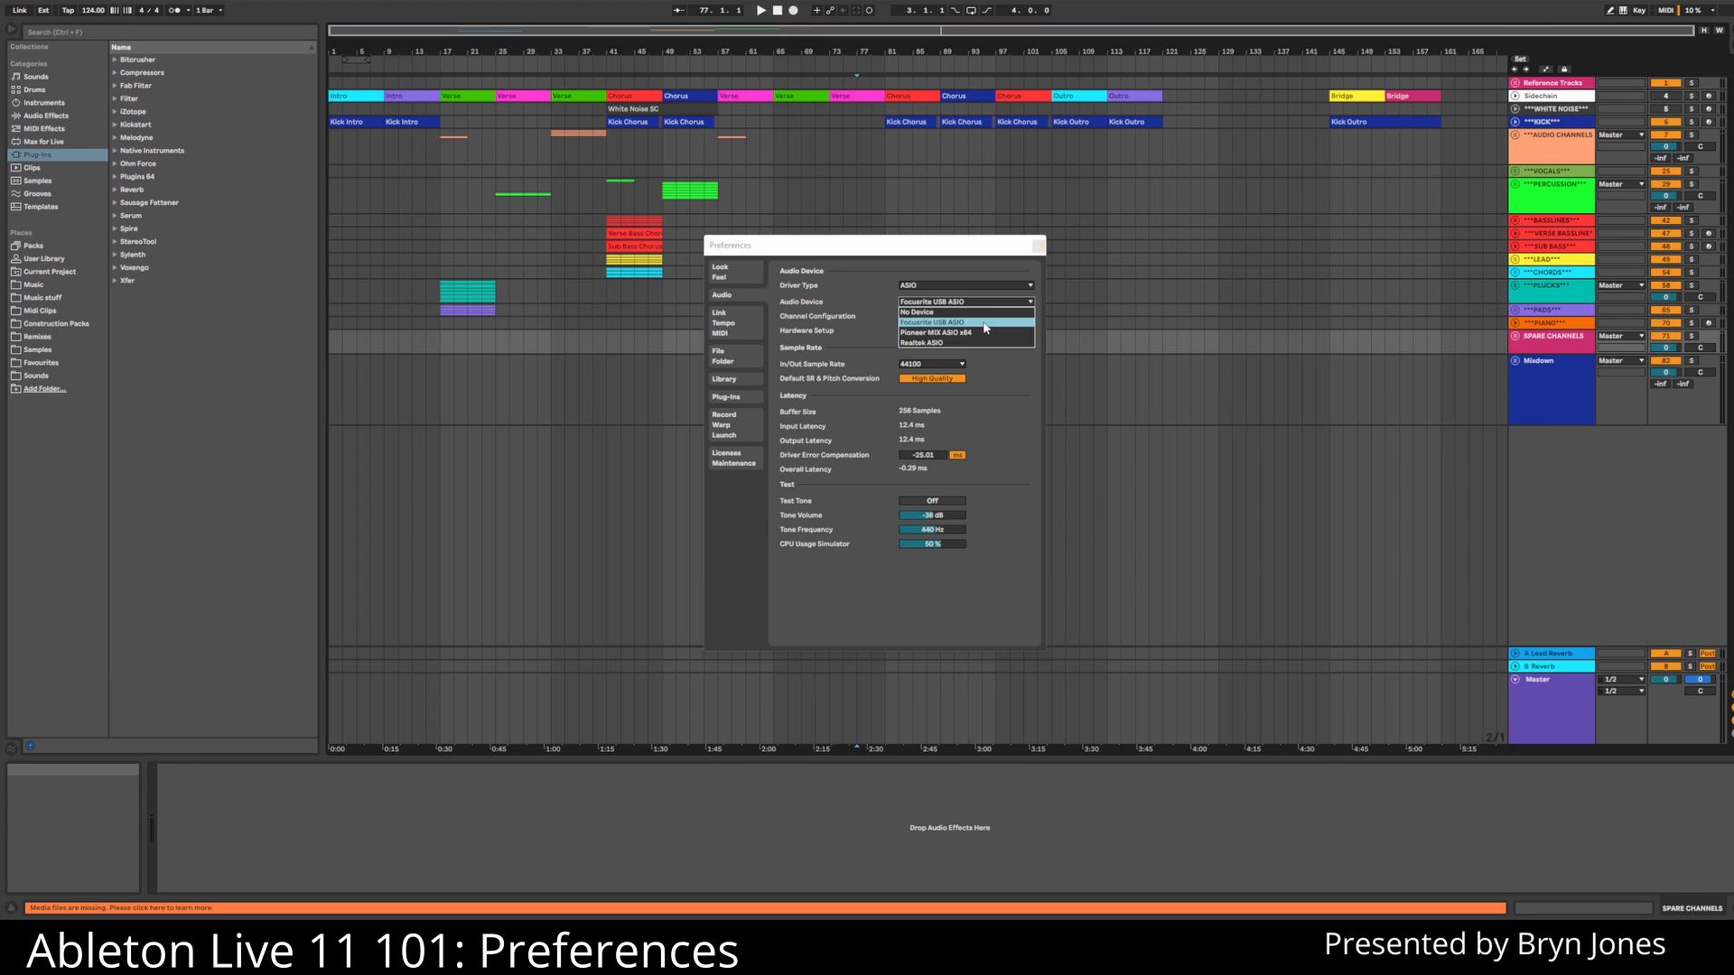
pyautogui.click(984, 323)
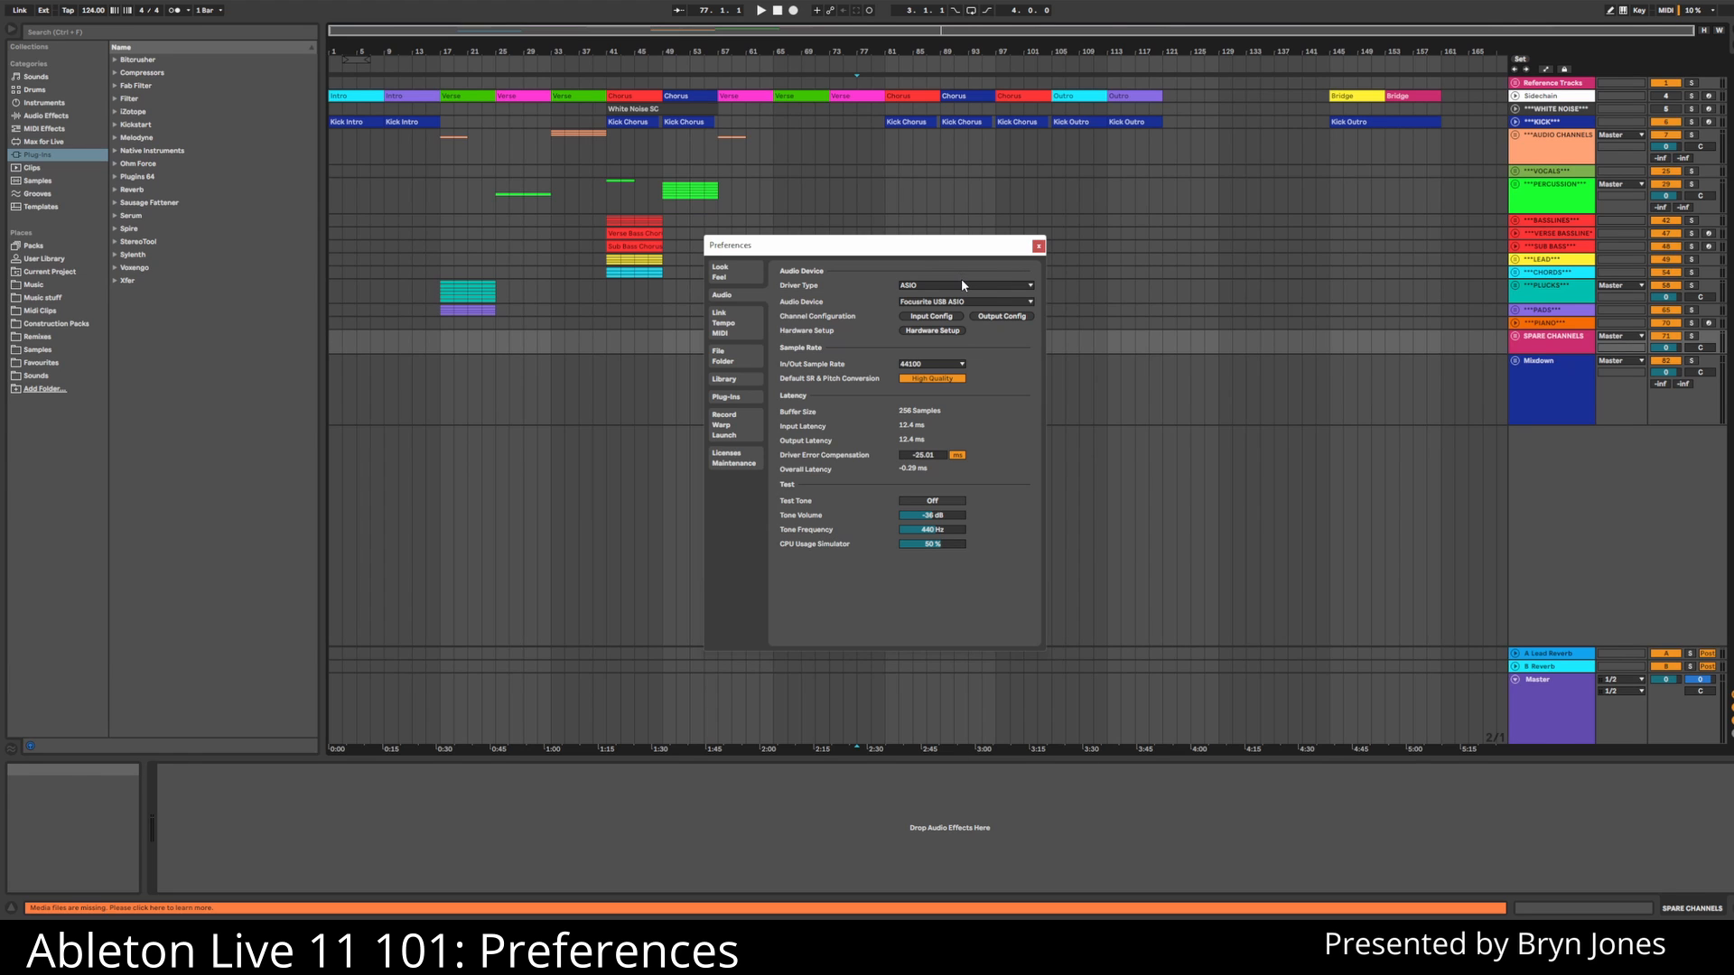
# - Try the MME/DirectX driver type to view its audio input and output device choices, returning to ASIO
pyautogui.click(962, 285)
pyautogui.click(967, 306)
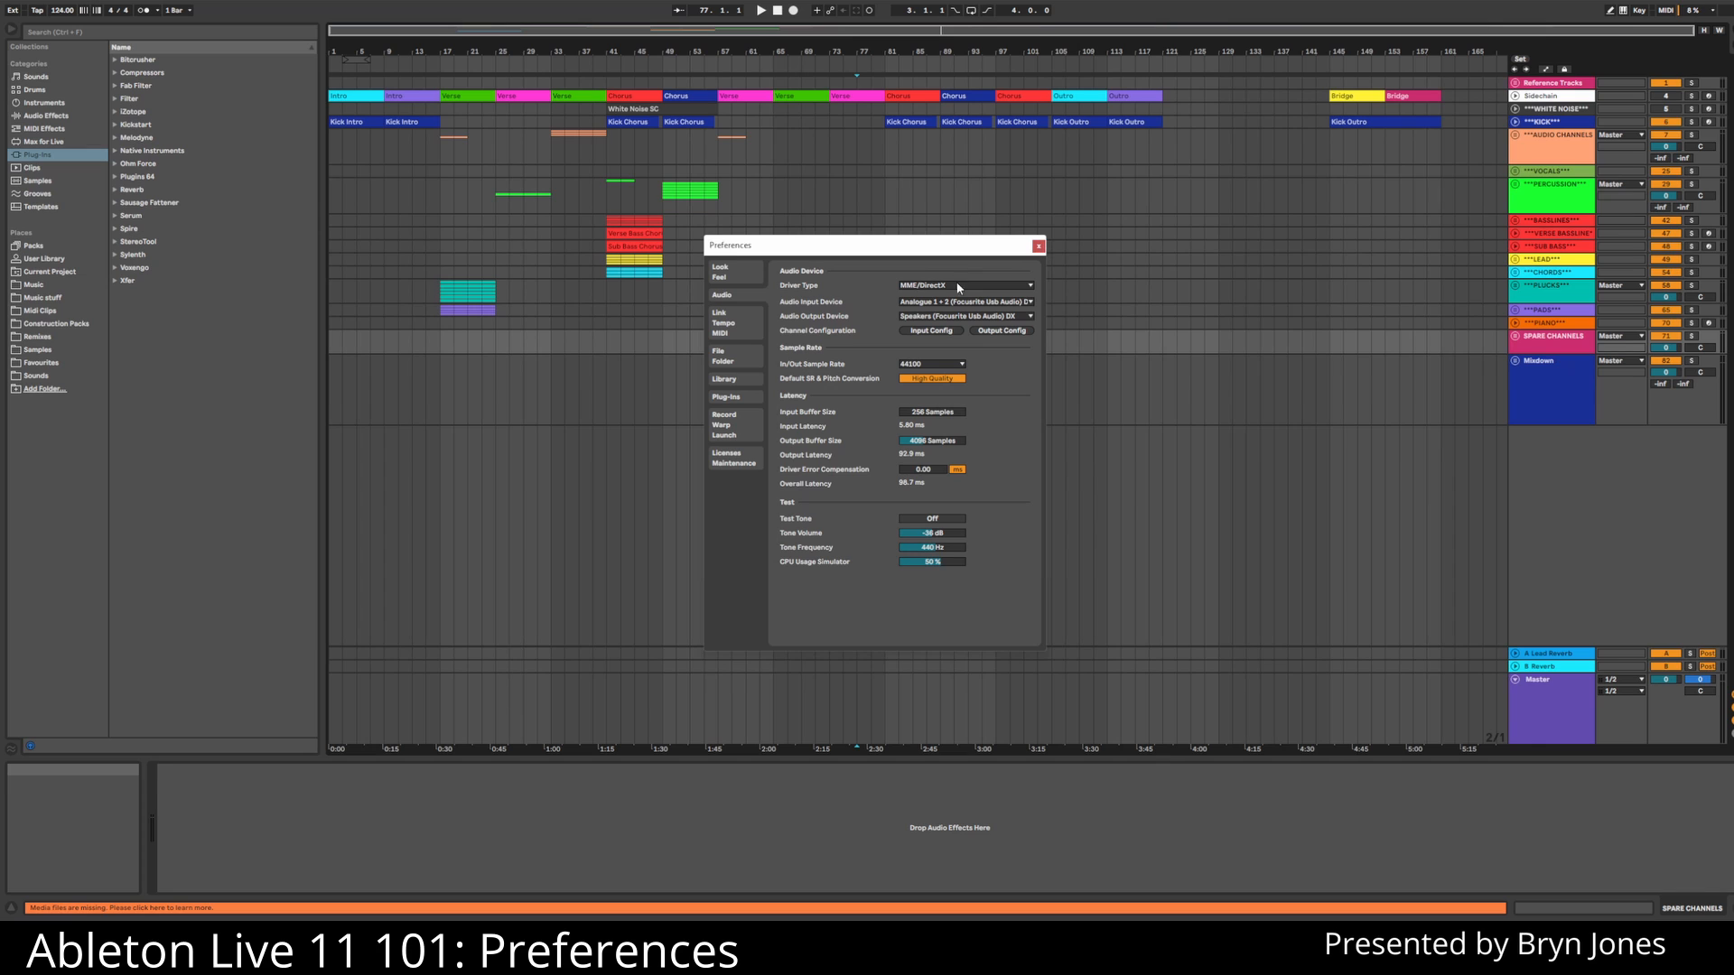
pyautogui.click(964, 302)
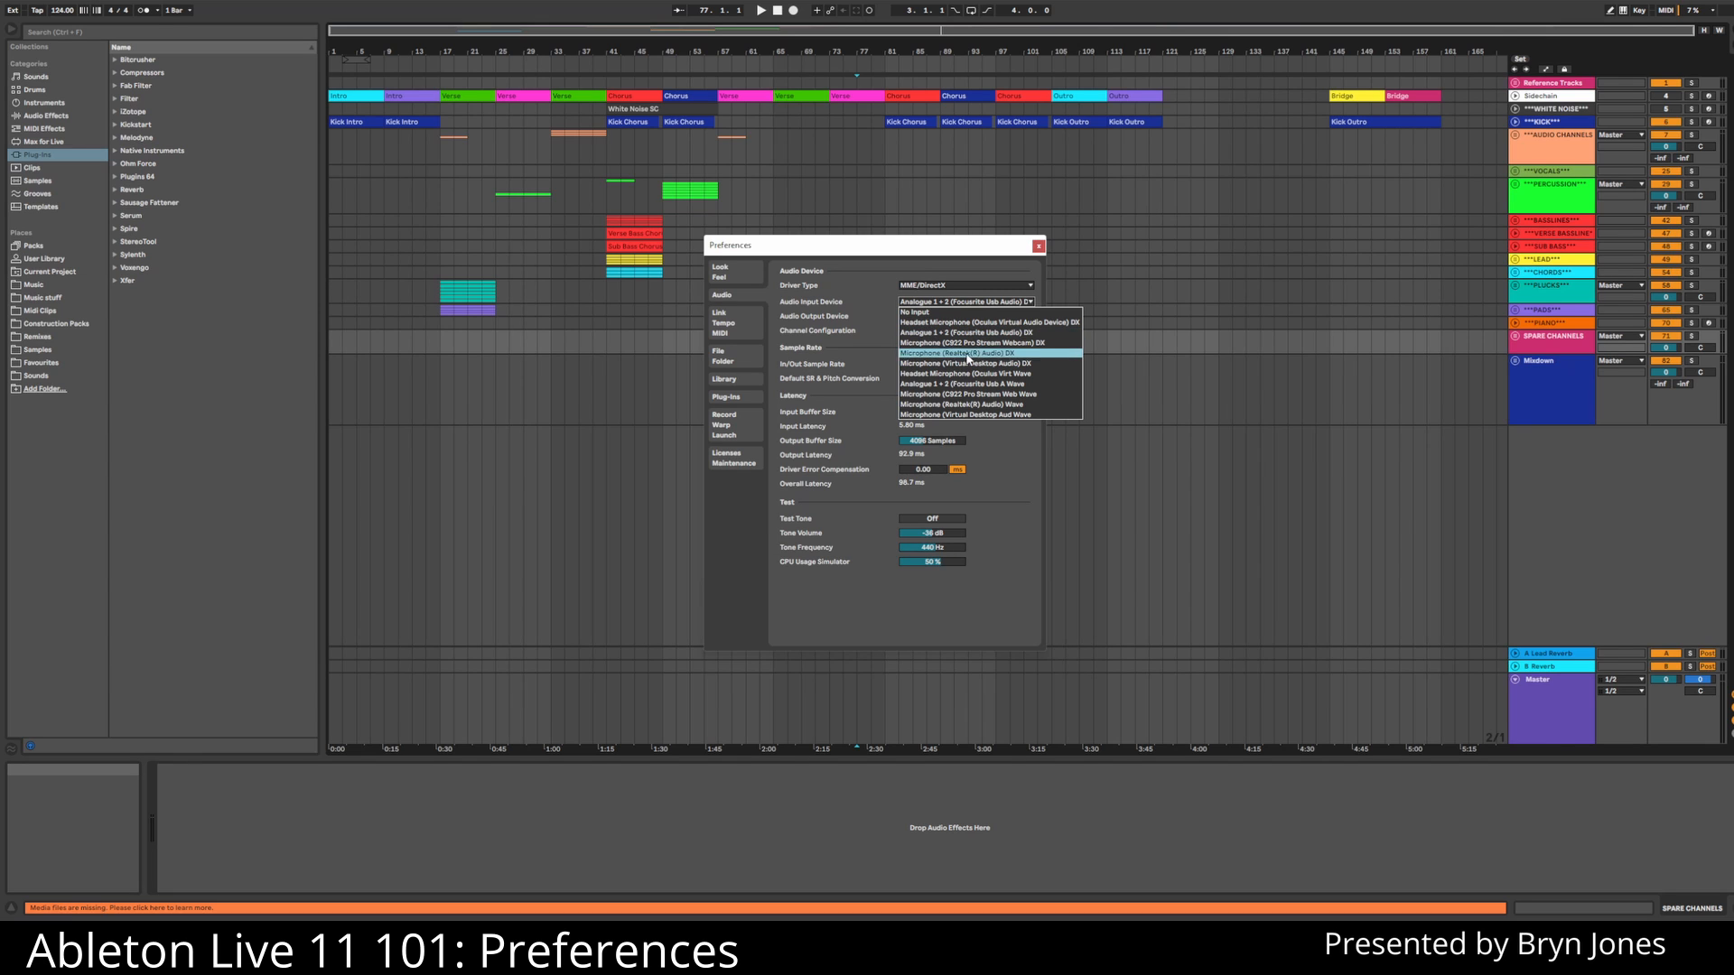
pyautogui.click(952, 284)
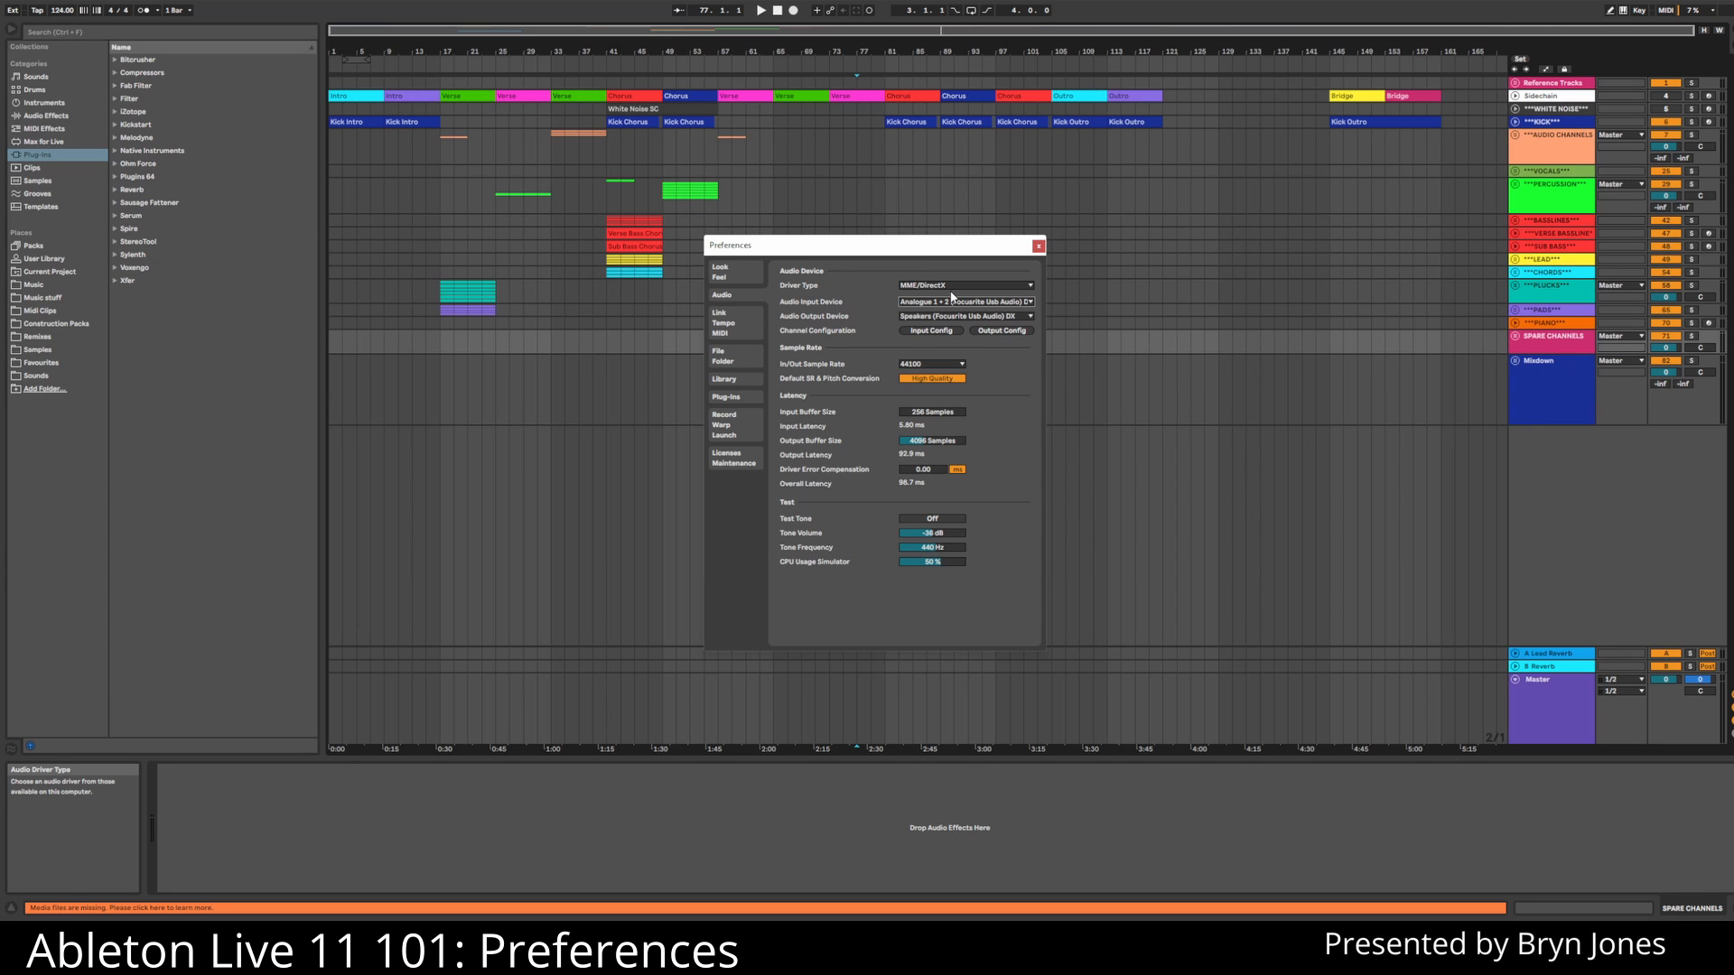
pyautogui.click(945, 317)
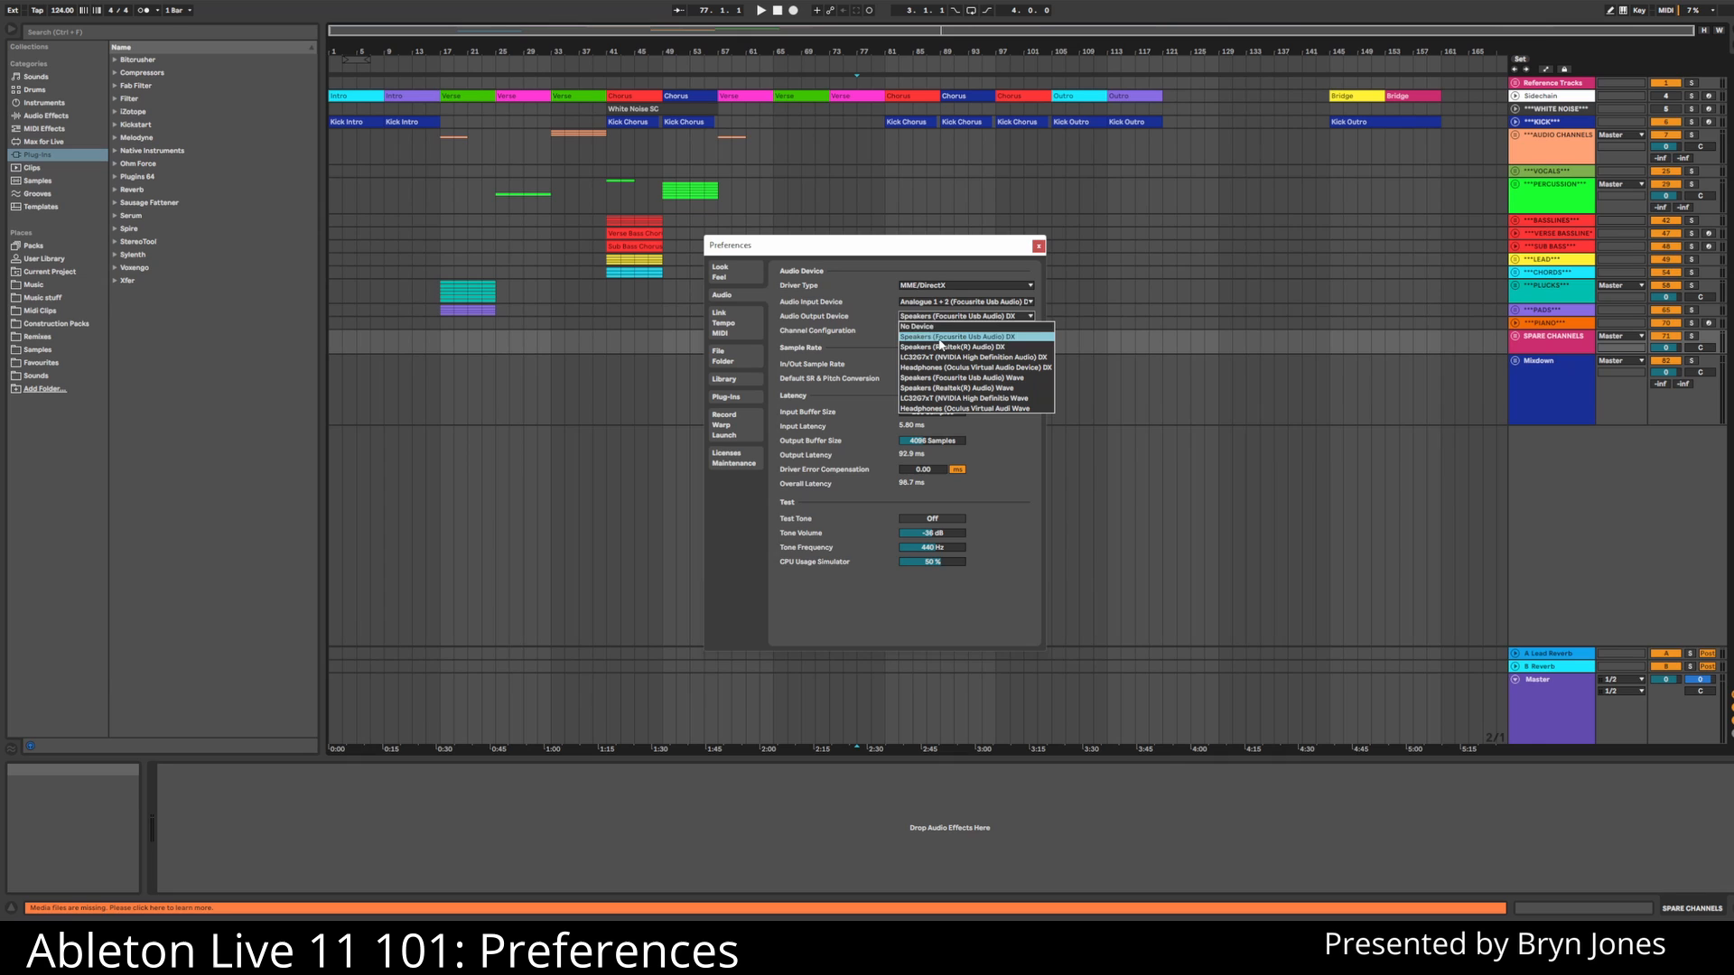
pyautogui.click(947, 277)
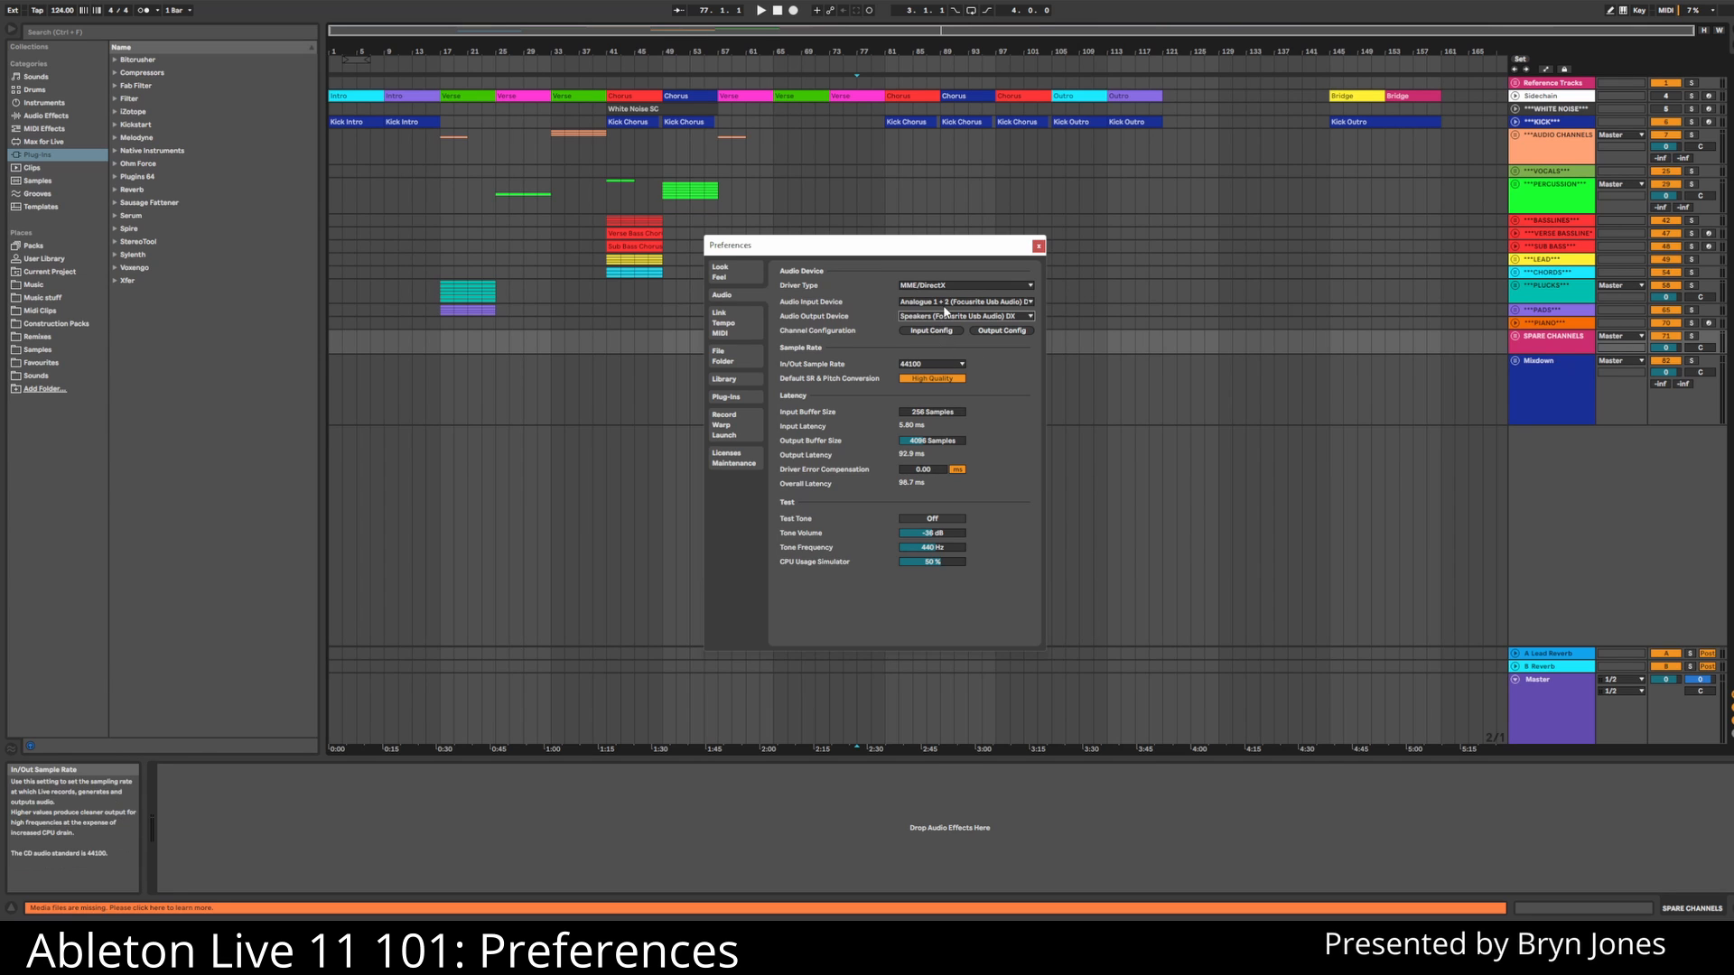
pyautogui.click(942, 287)
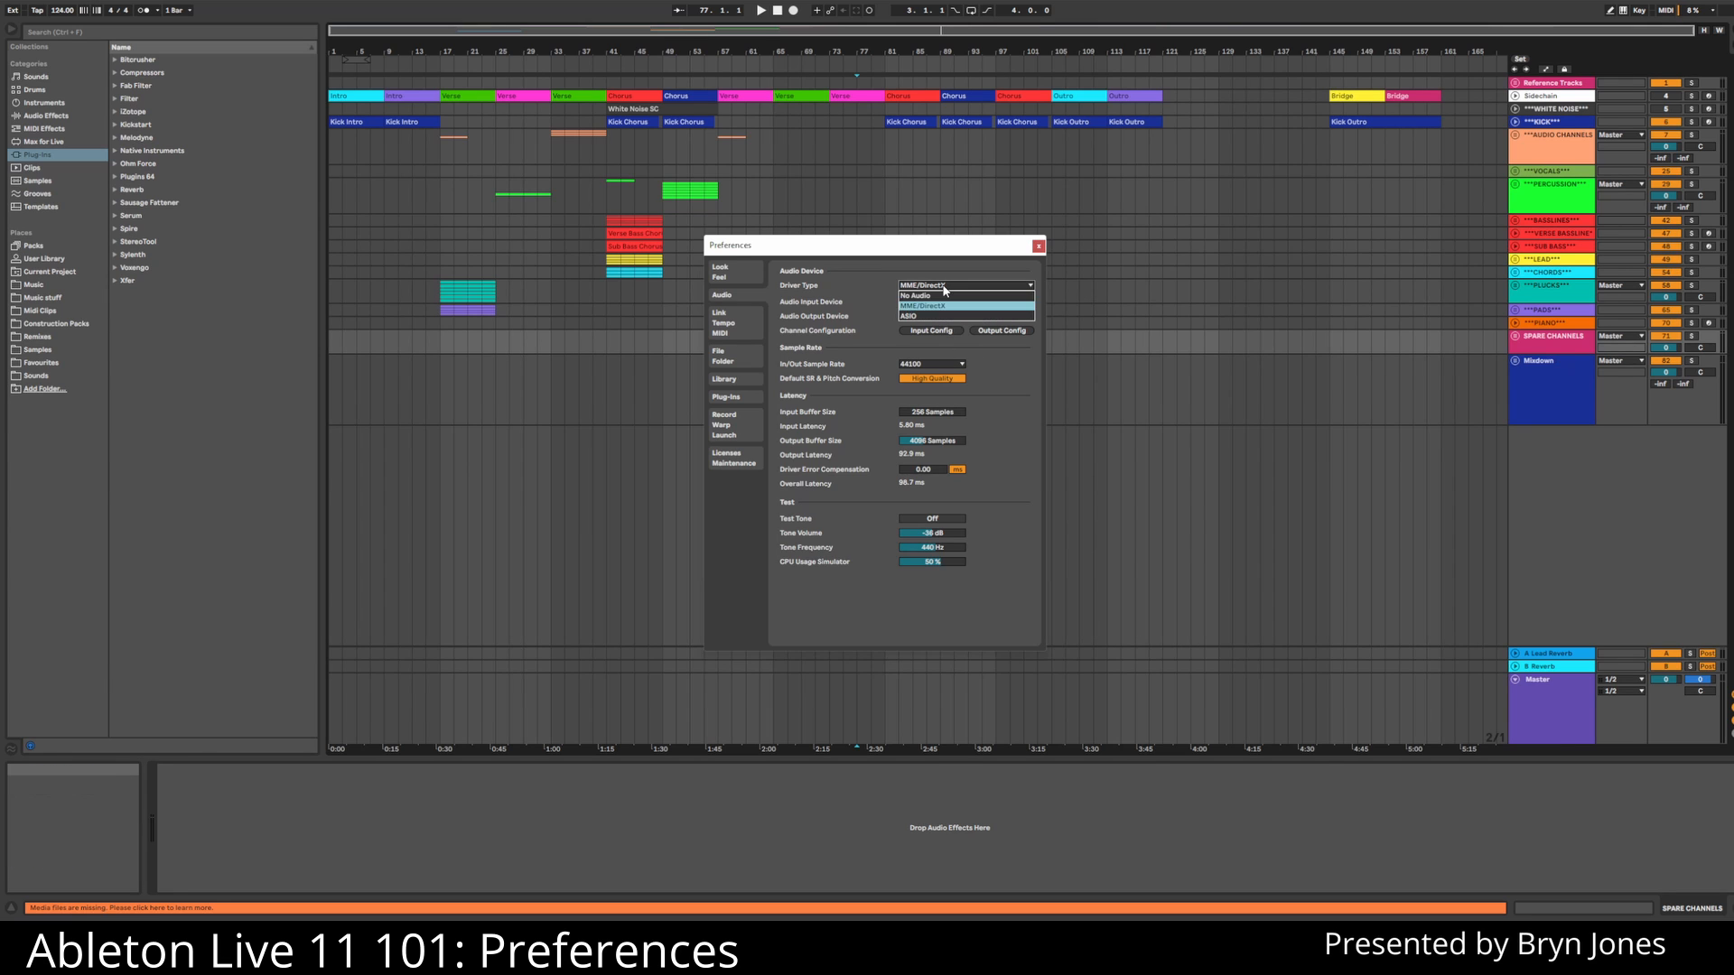
pyautogui.click(946, 318)
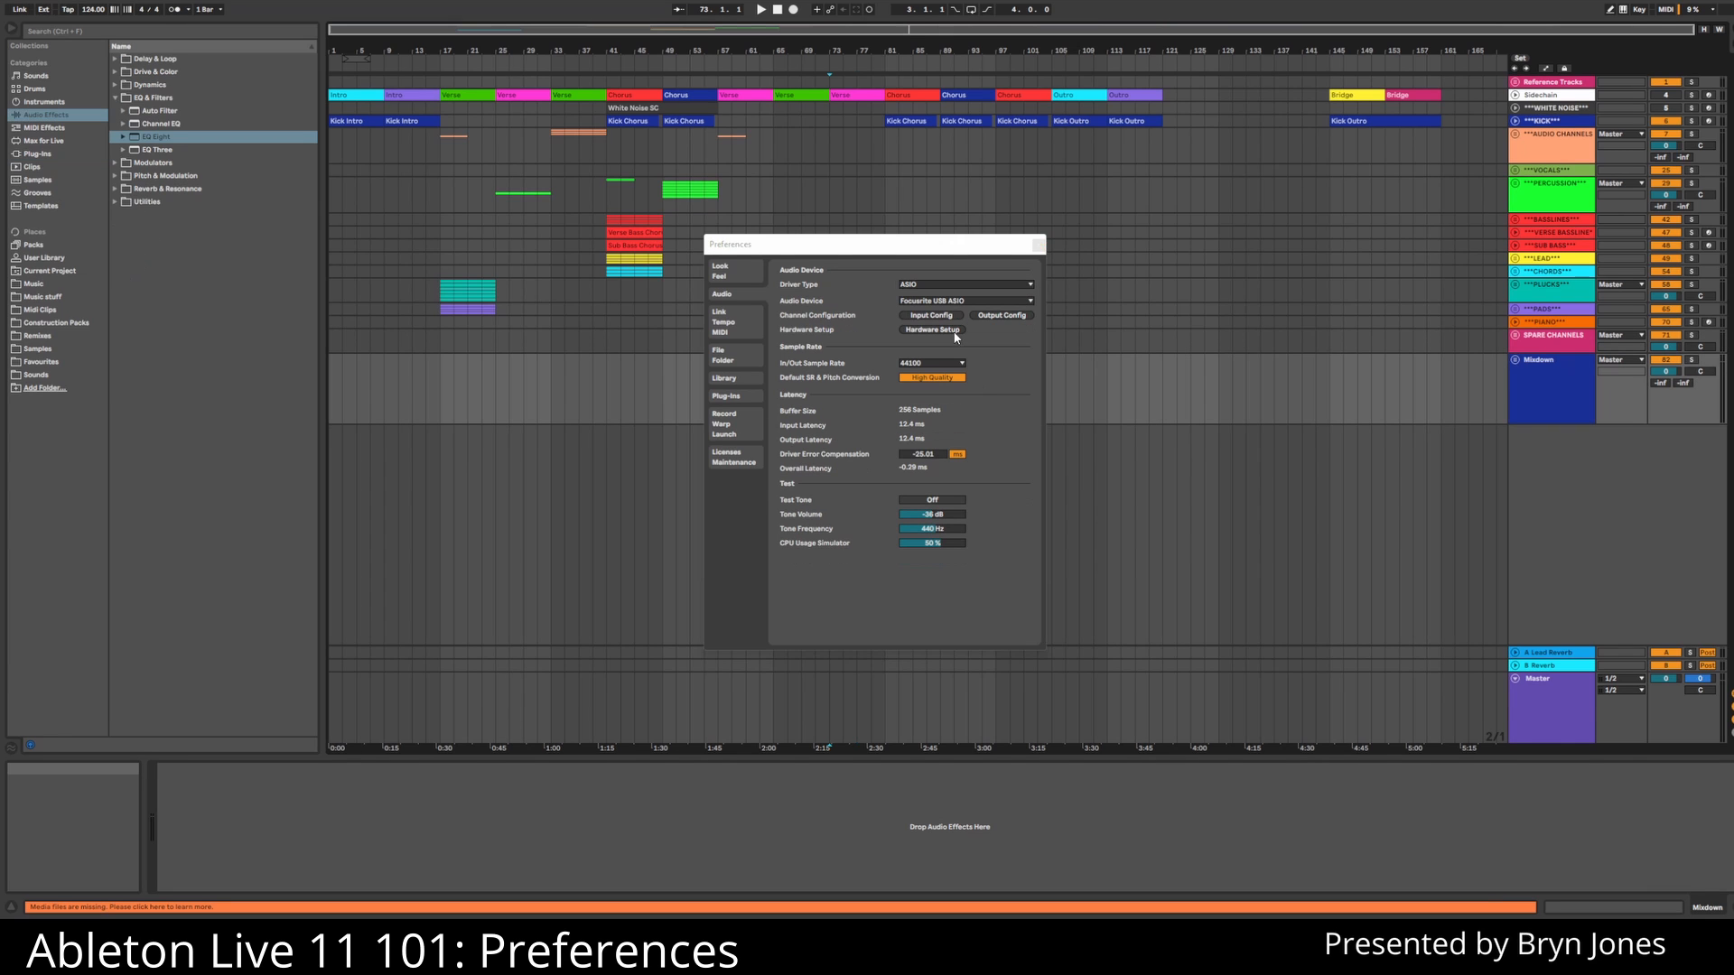
# - Examine the audio interface's hardware settings and the available in/out sample rates without changing them
pyautogui.click(939, 330)
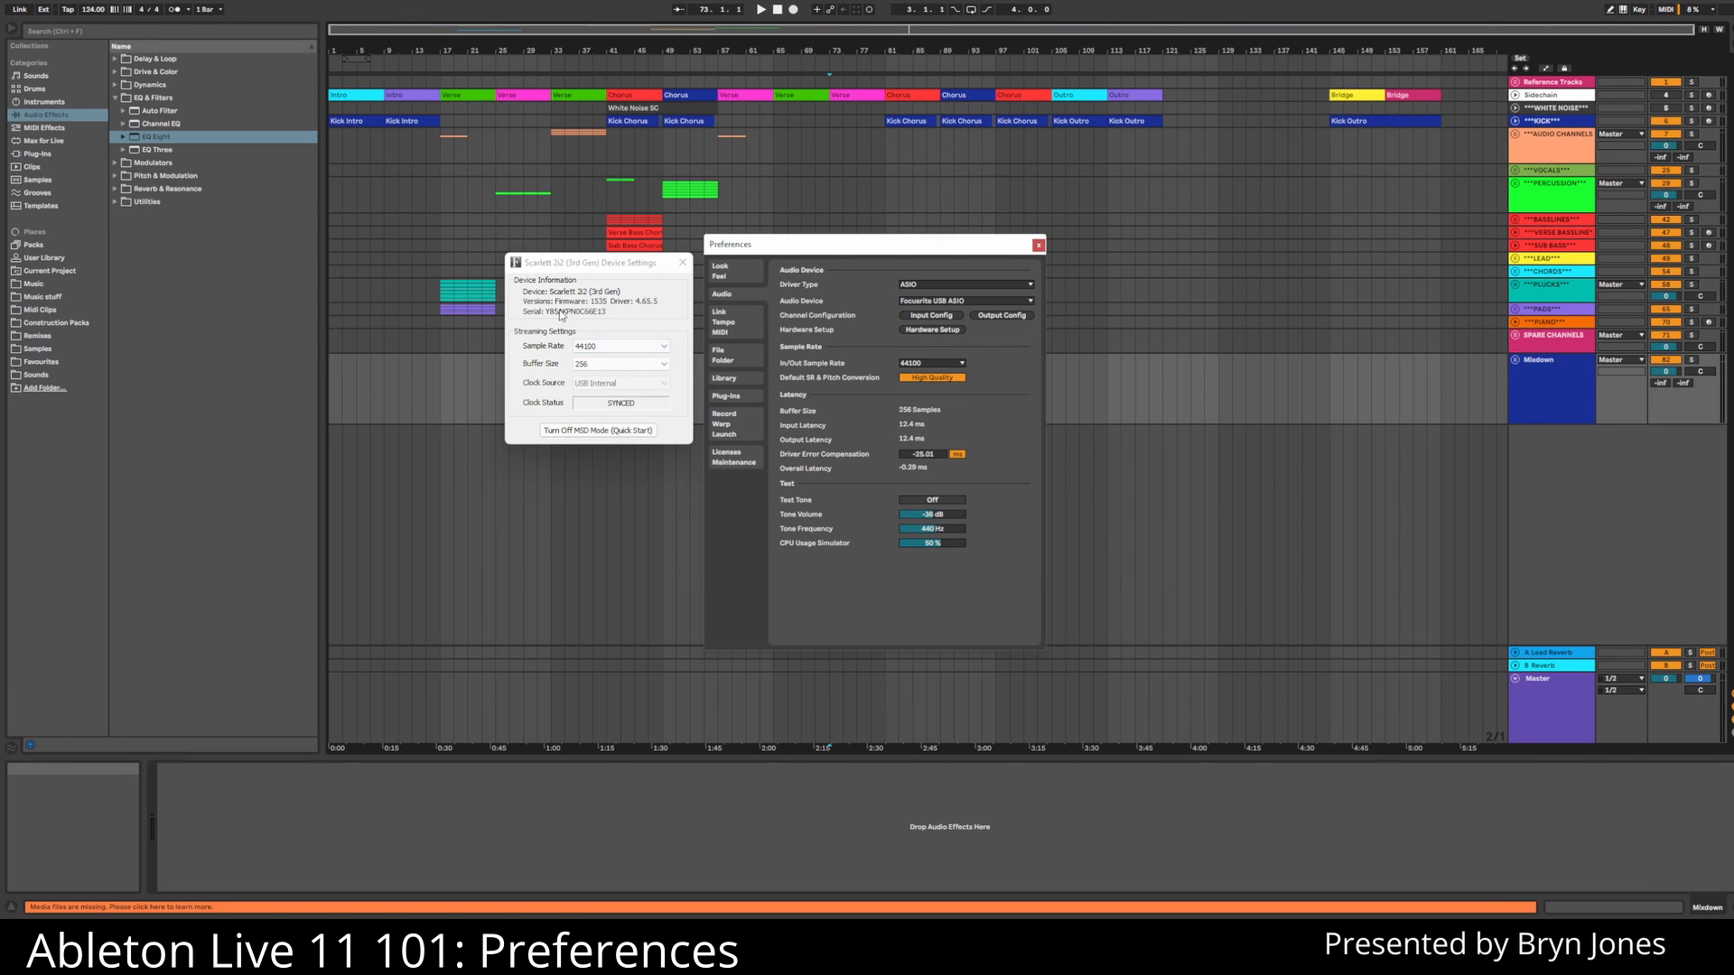
pyautogui.click(683, 263)
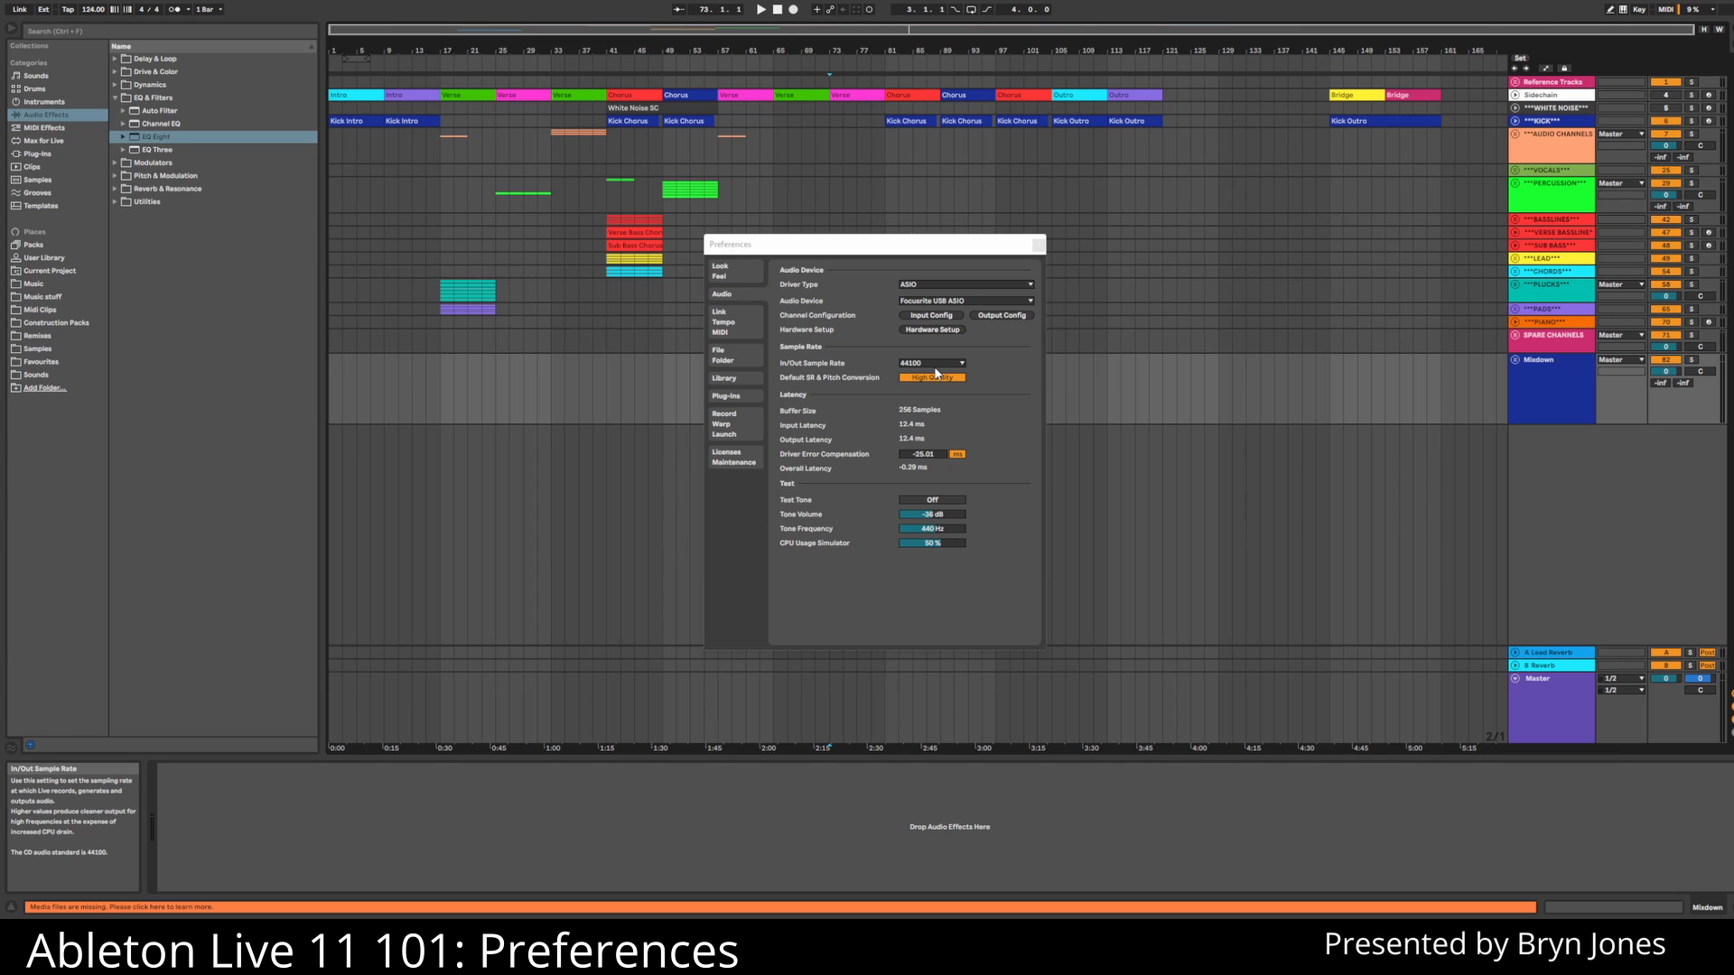
pyautogui.click(933, 364)
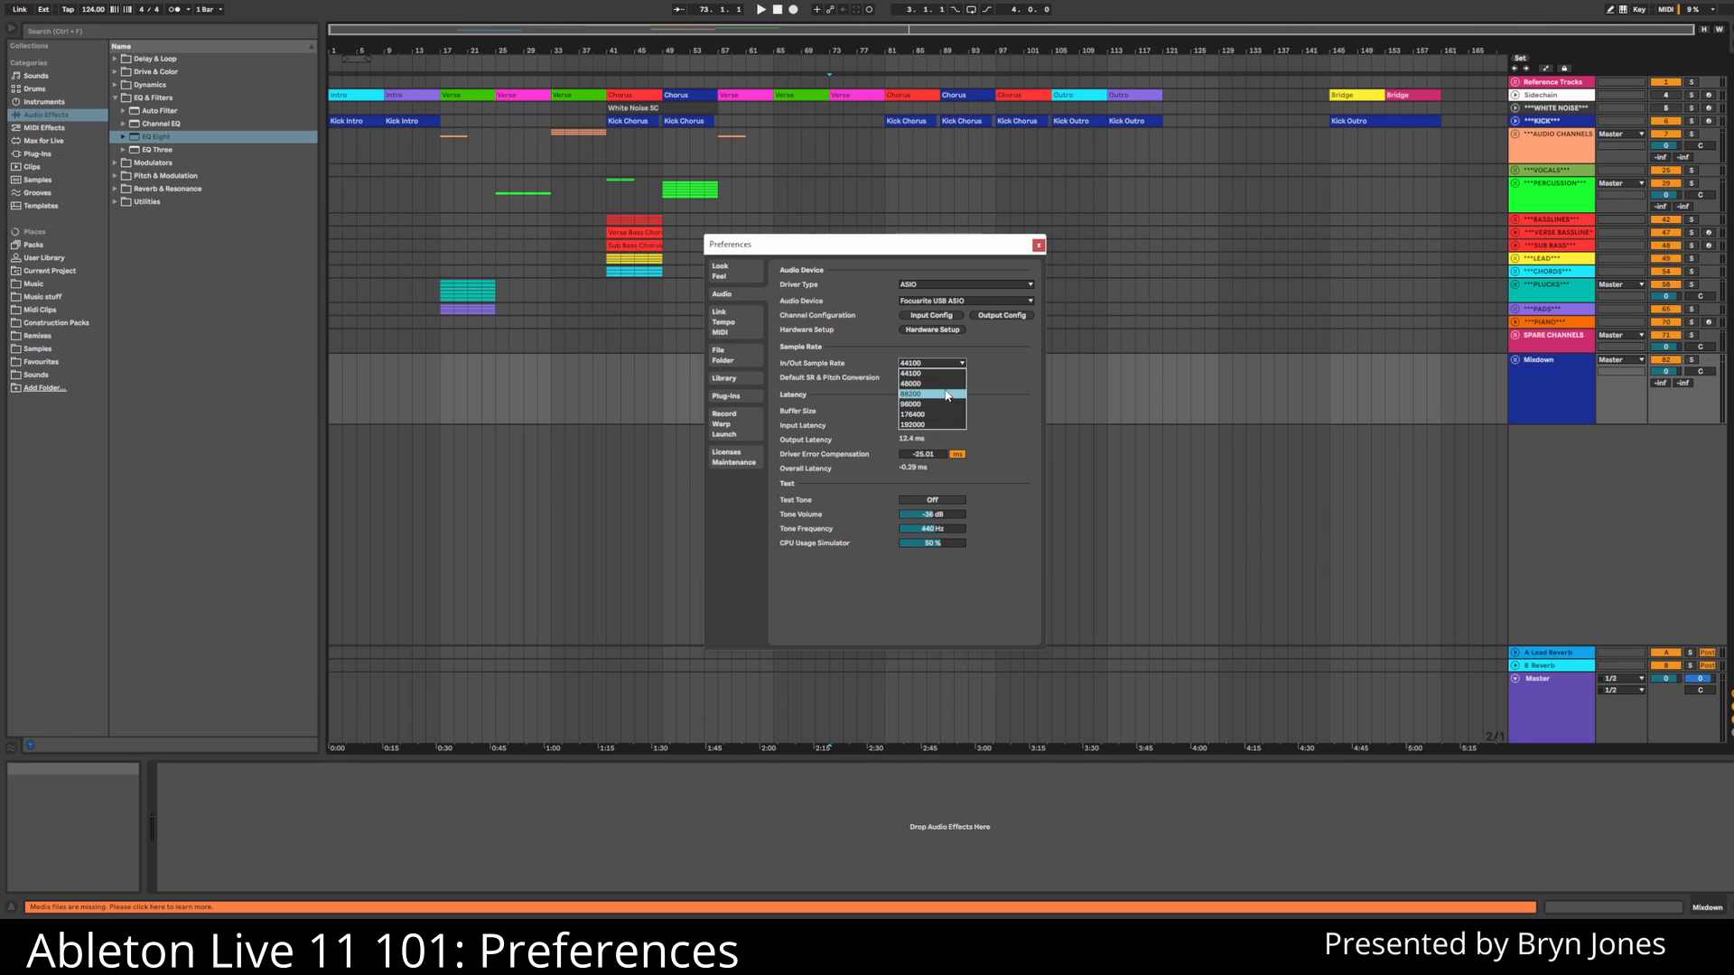
pyautogui.click(955, 365)
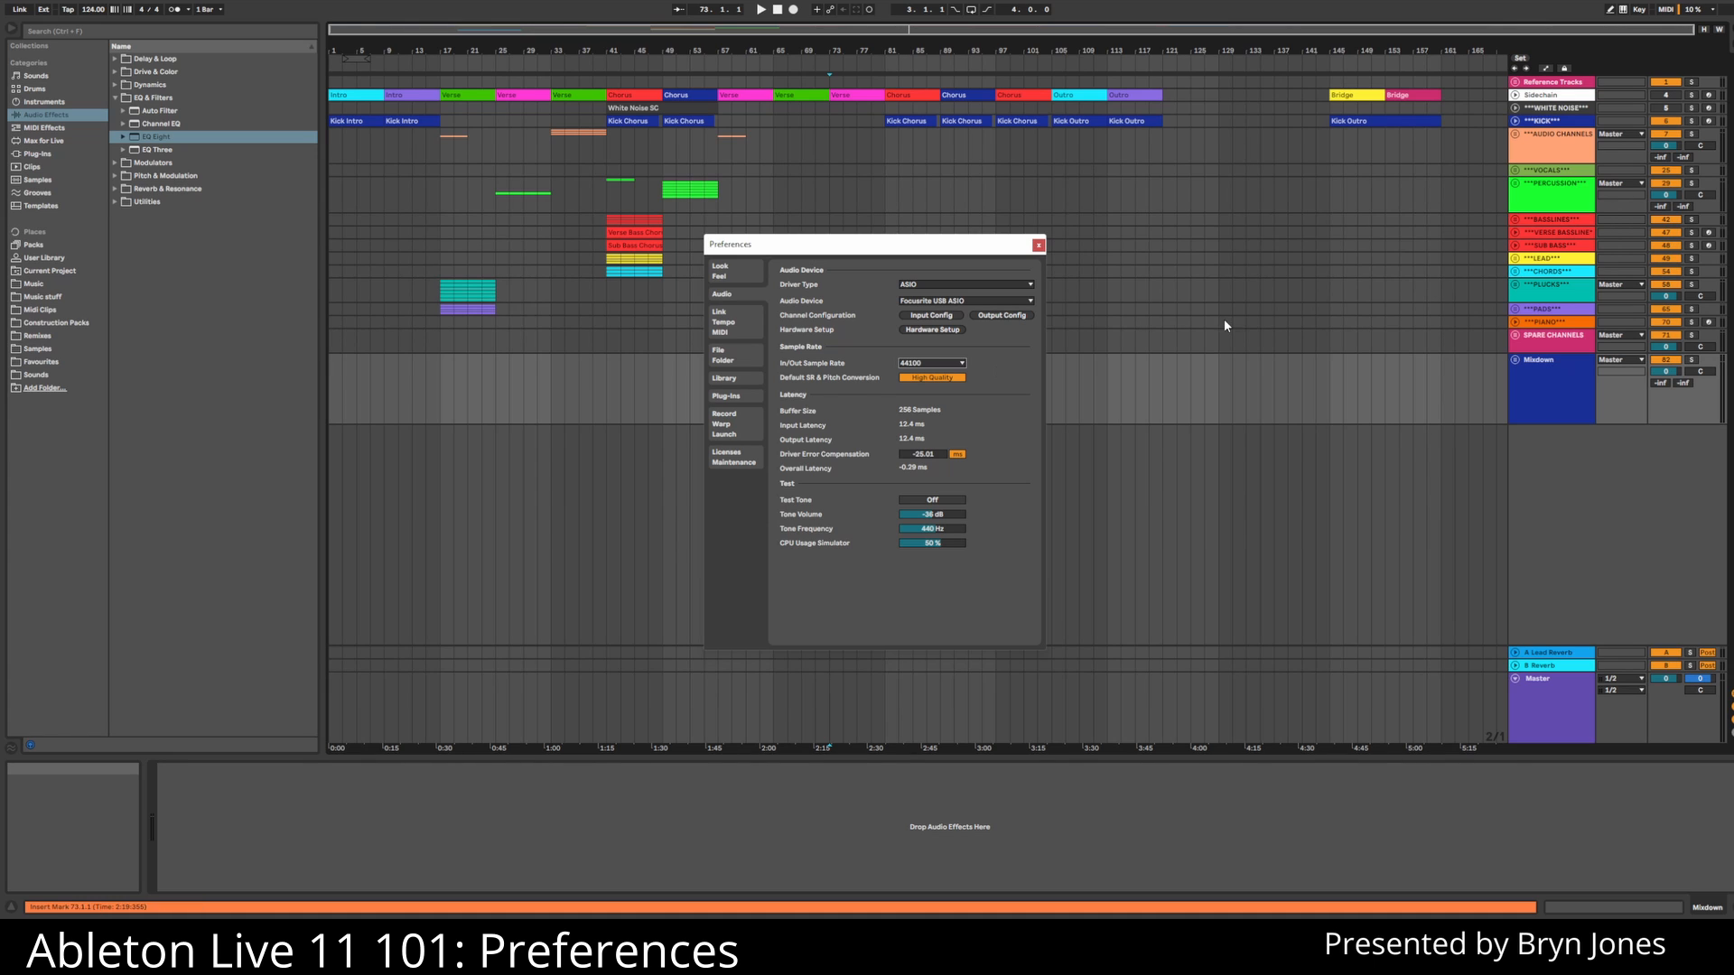
# - Check the CPU meter options and briefly switch the audio test tone on and off again
pyautogui.click(1711, 10)
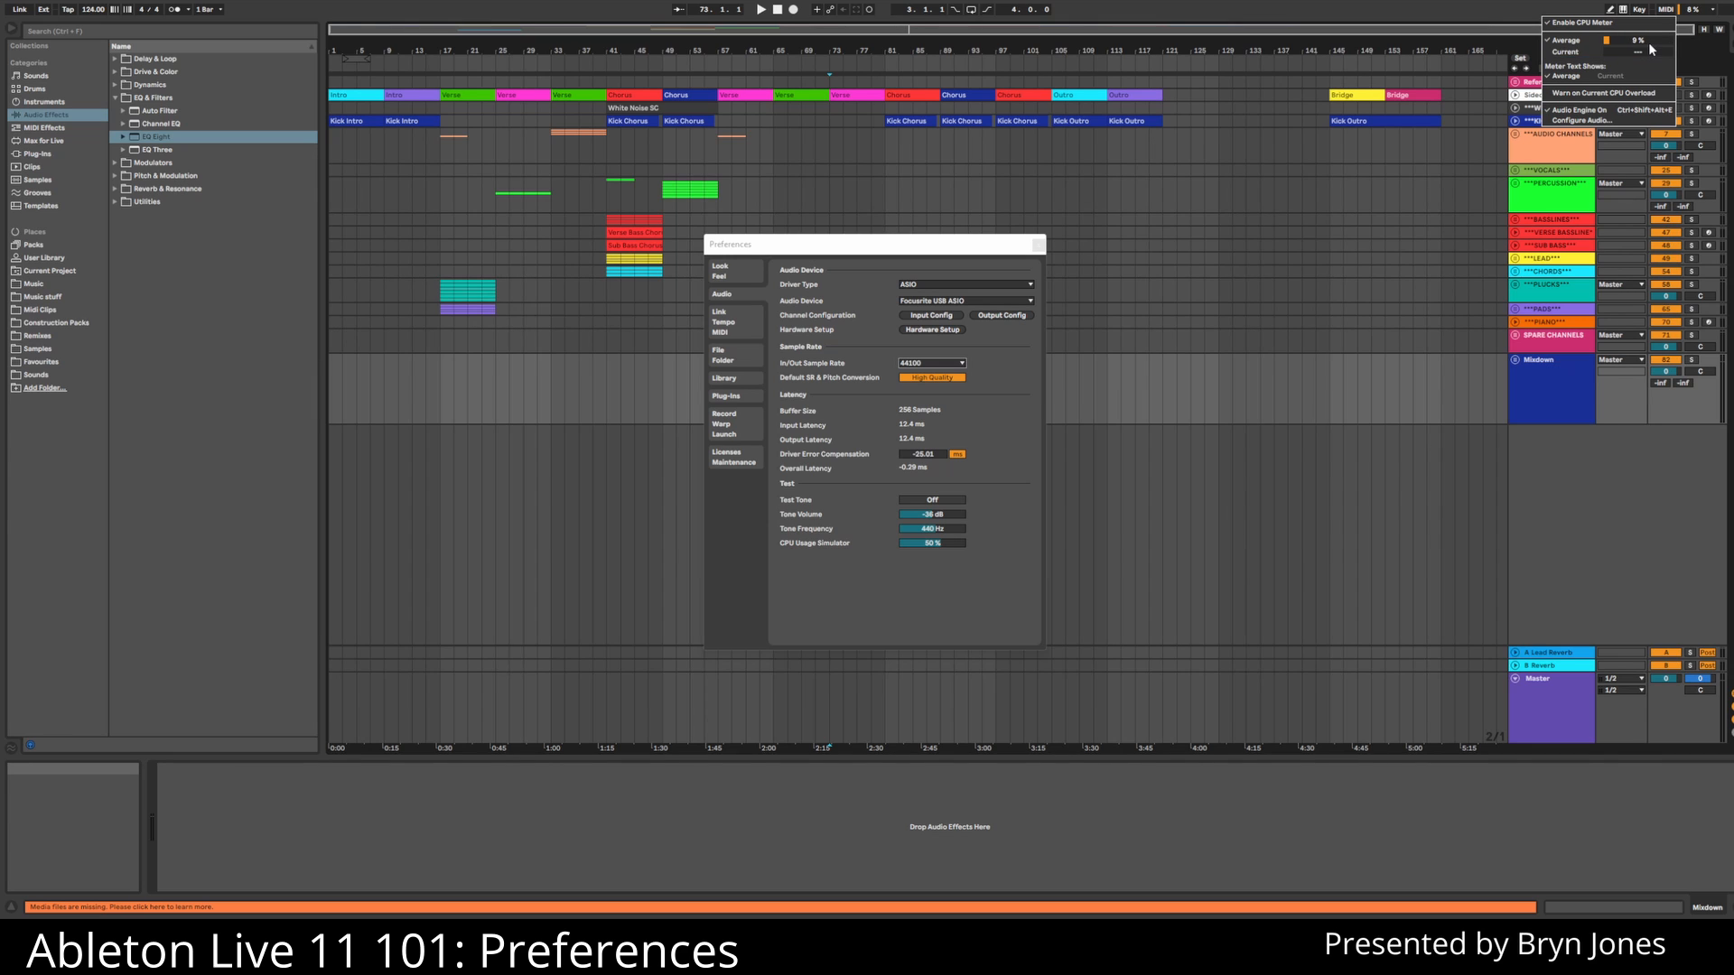
pyautogui.click(900, 257)
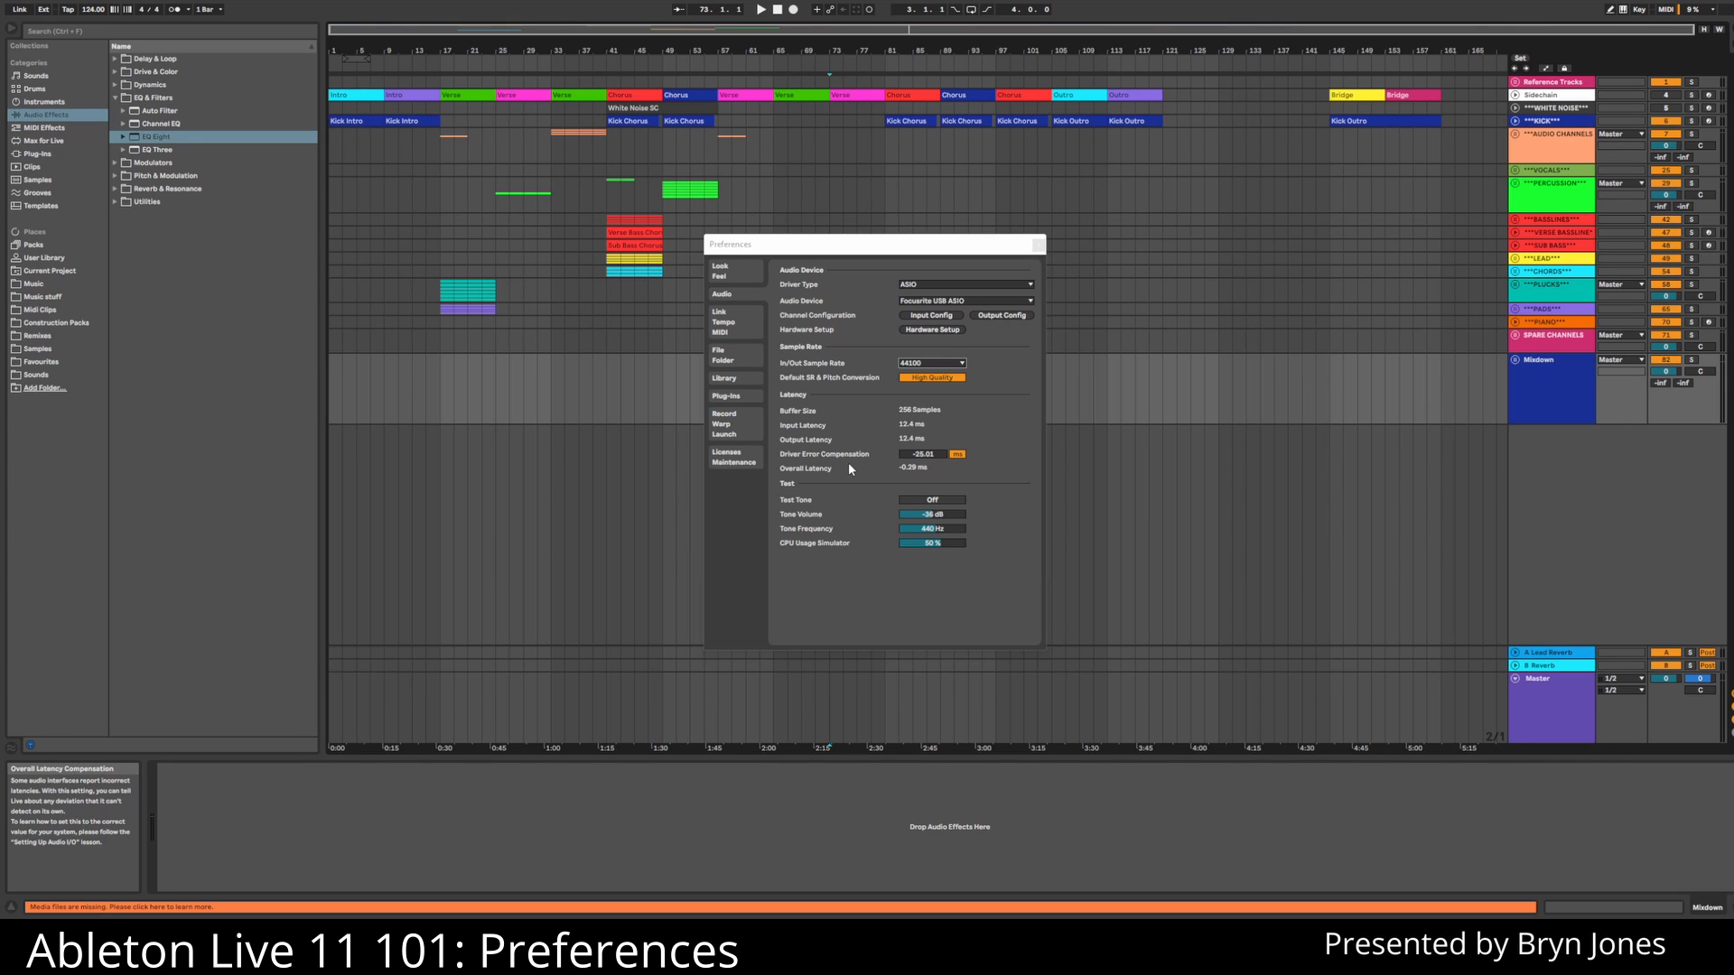
pyautogui.click(942, 502)
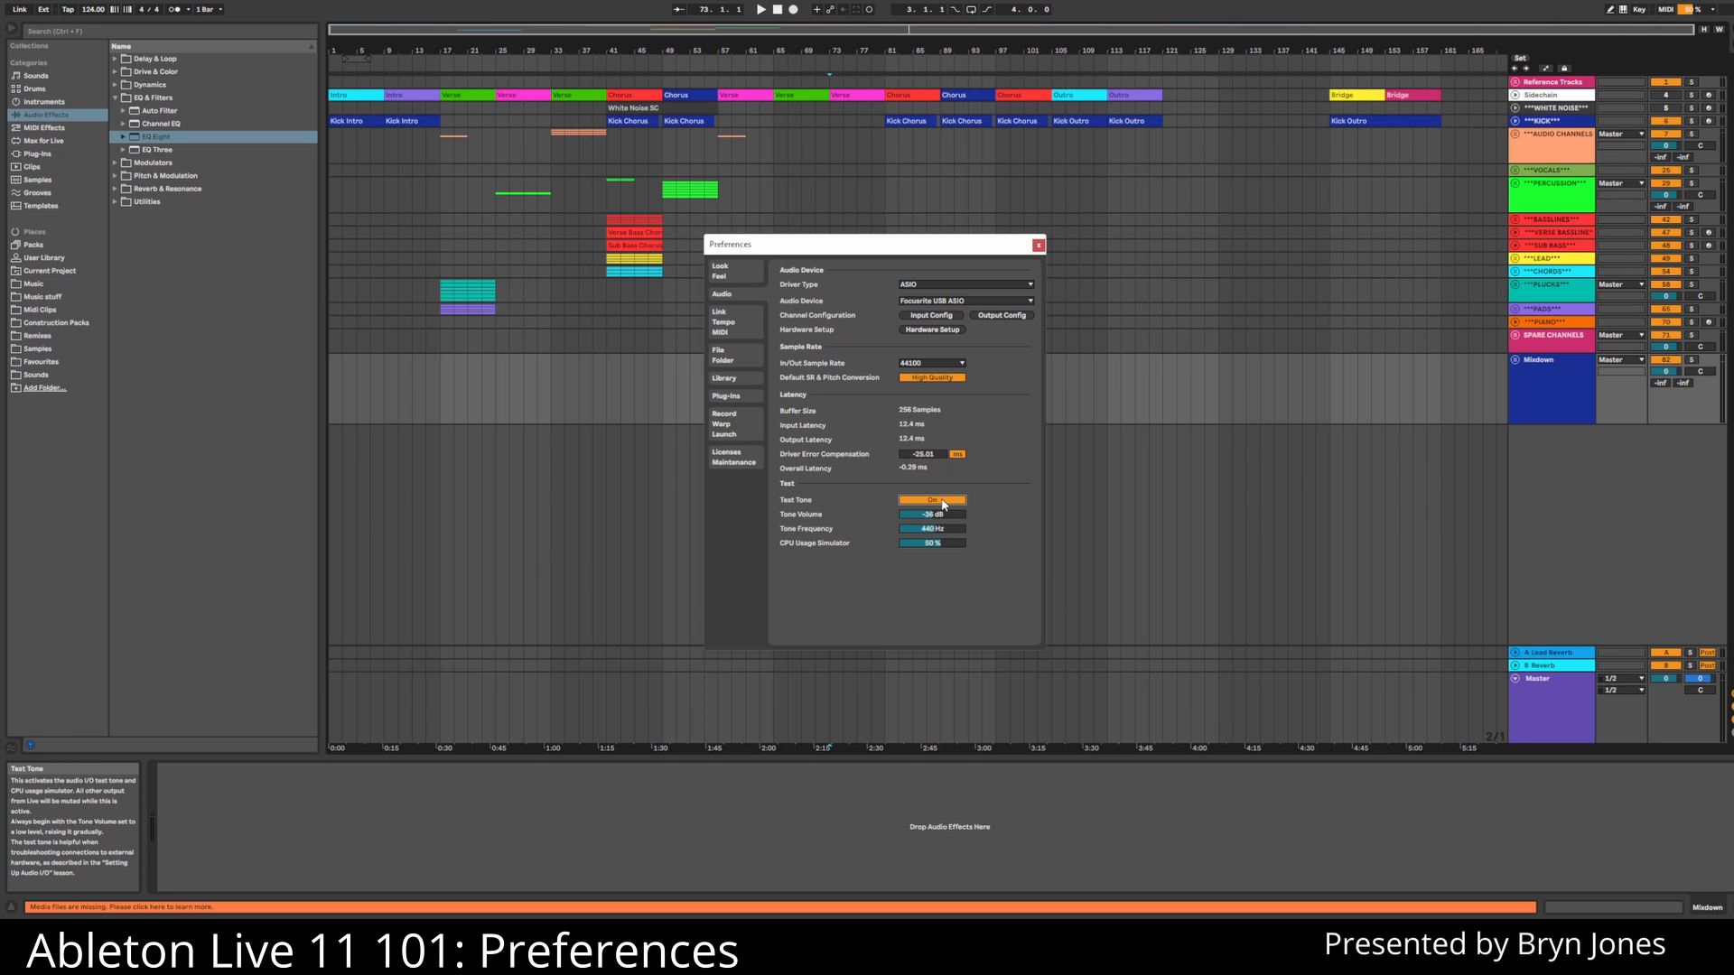
pyautogui.click(935, 501)
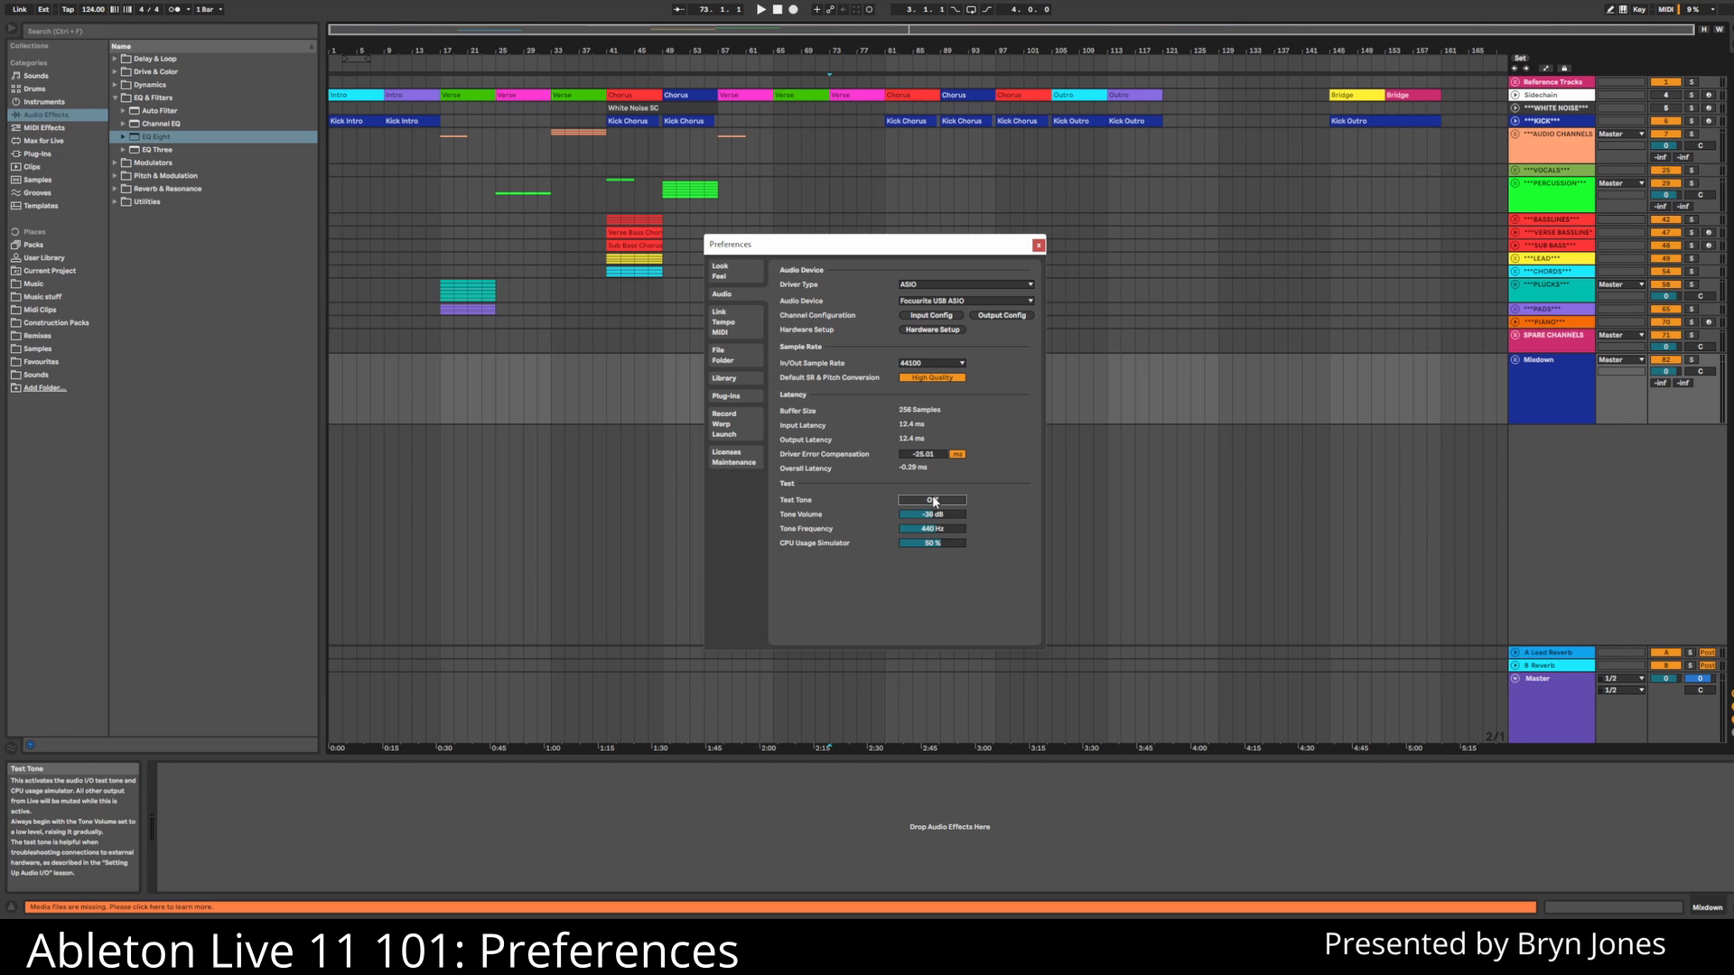
# - Look through the Link Tempo MIDI, File Folder and Audio preference pages, finishing on Look Feel
pyautogui.click(723, 335)
pyautogui.click(727, 359)
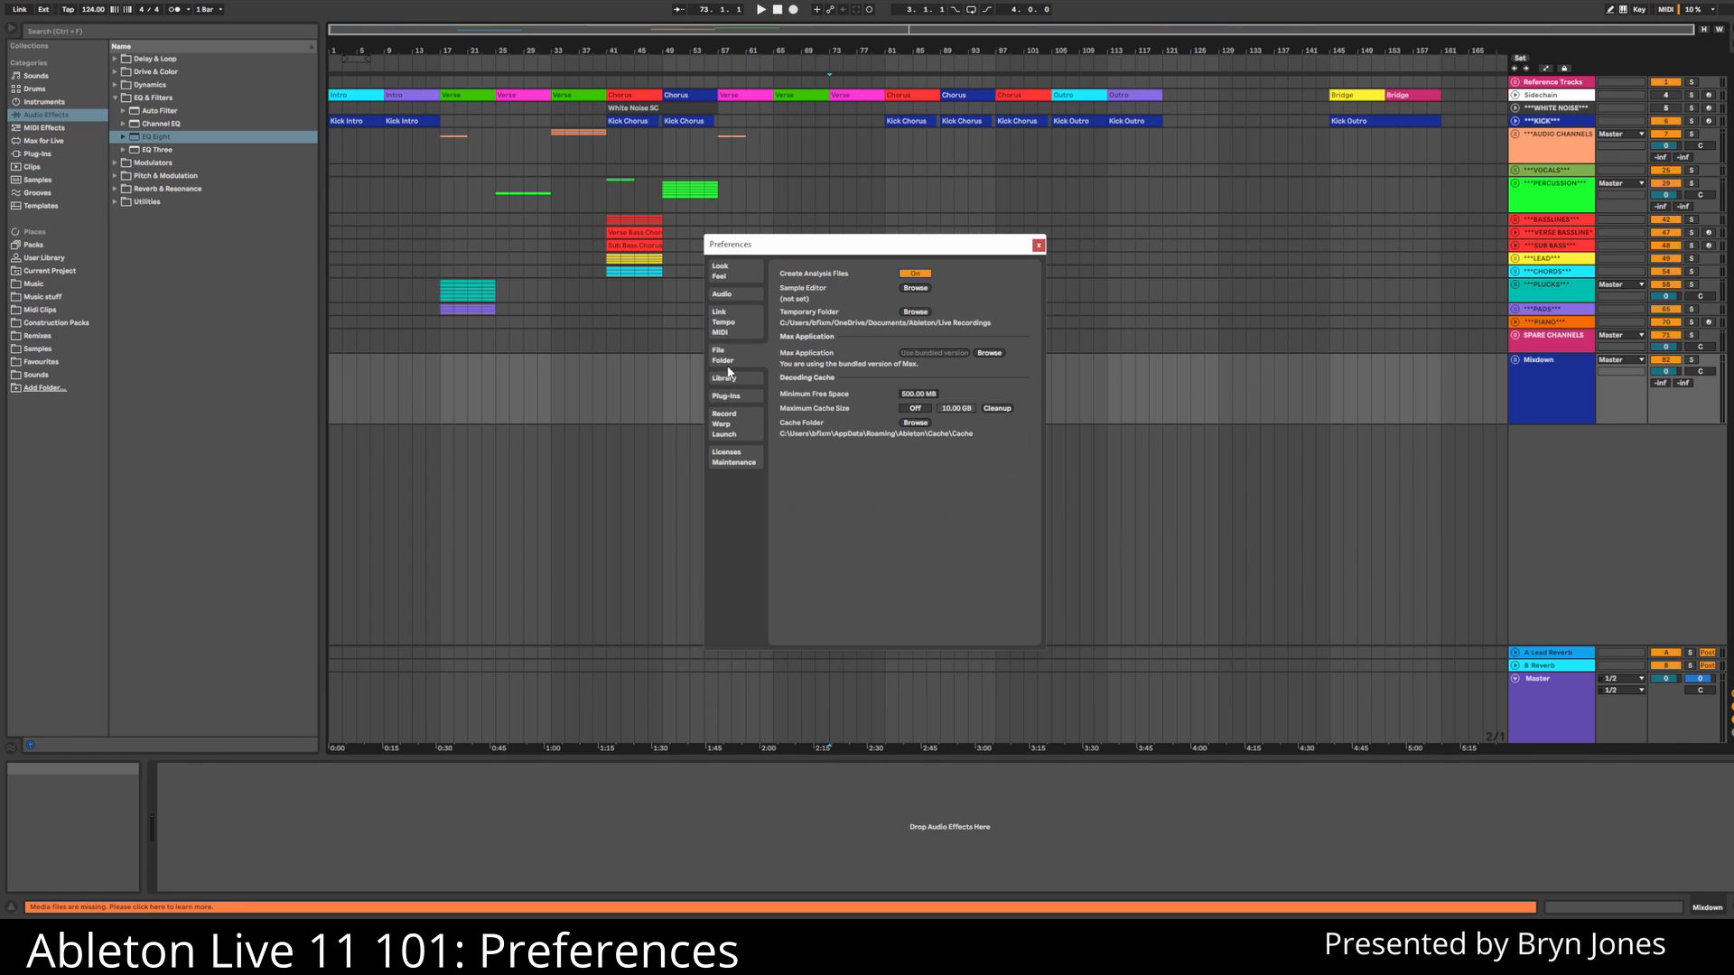
pyautogui.click(733, 269)
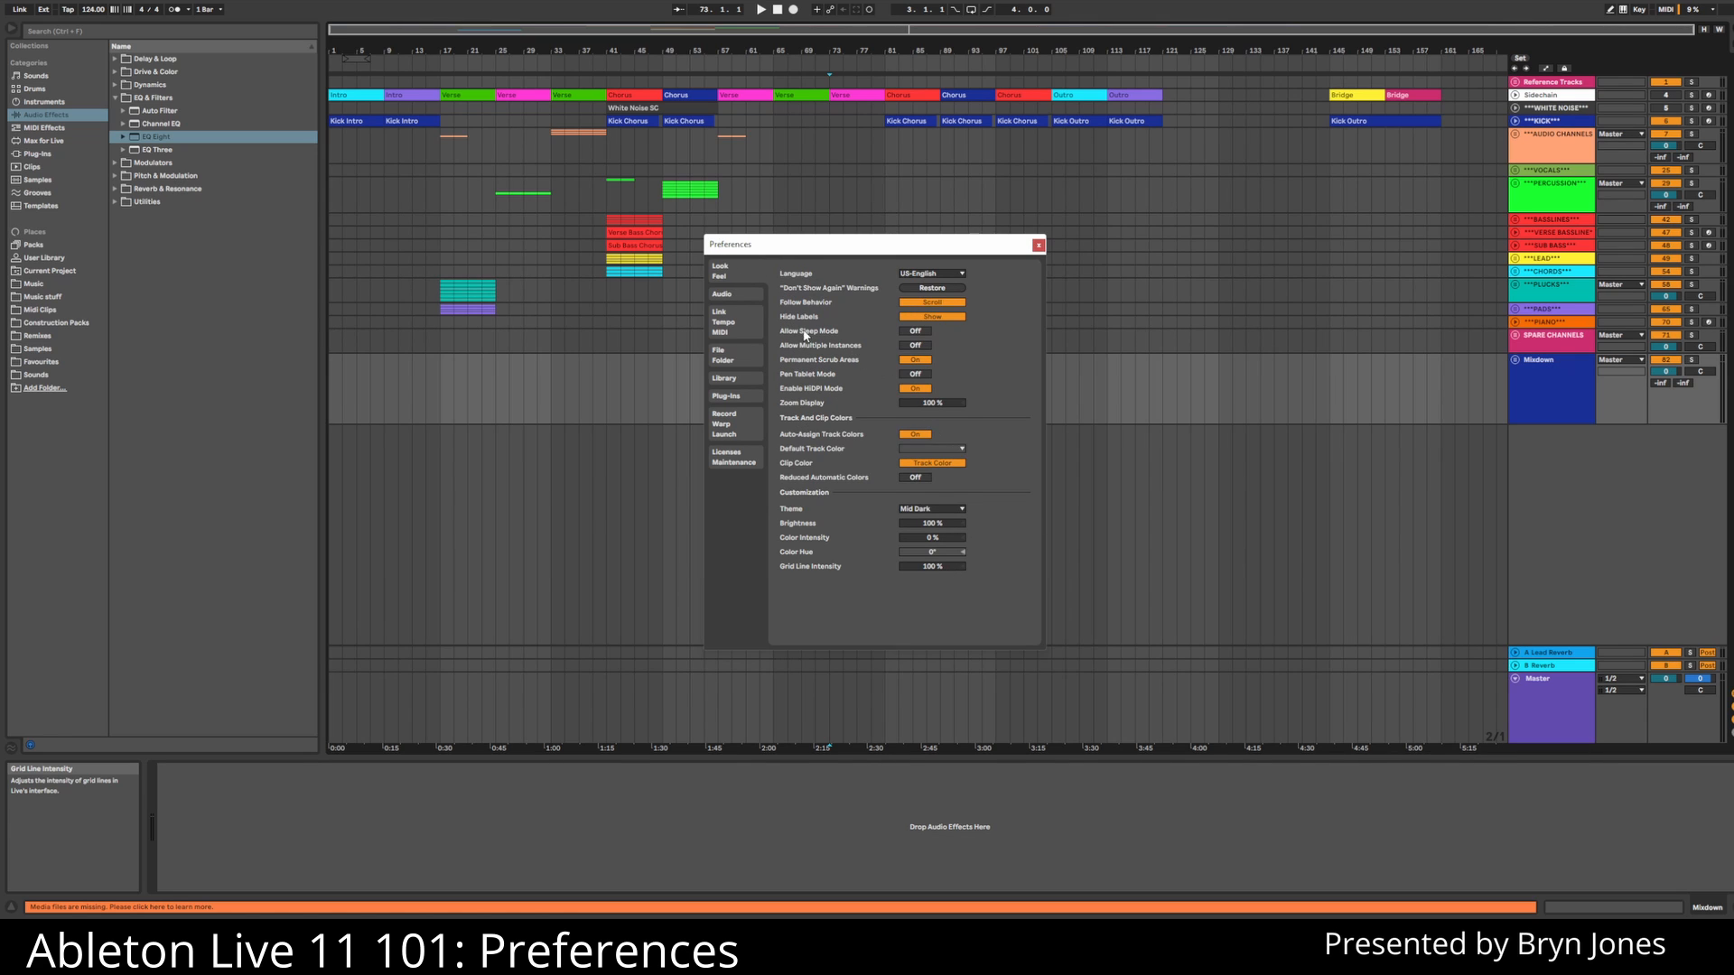
pyautogui.click(722, 296)
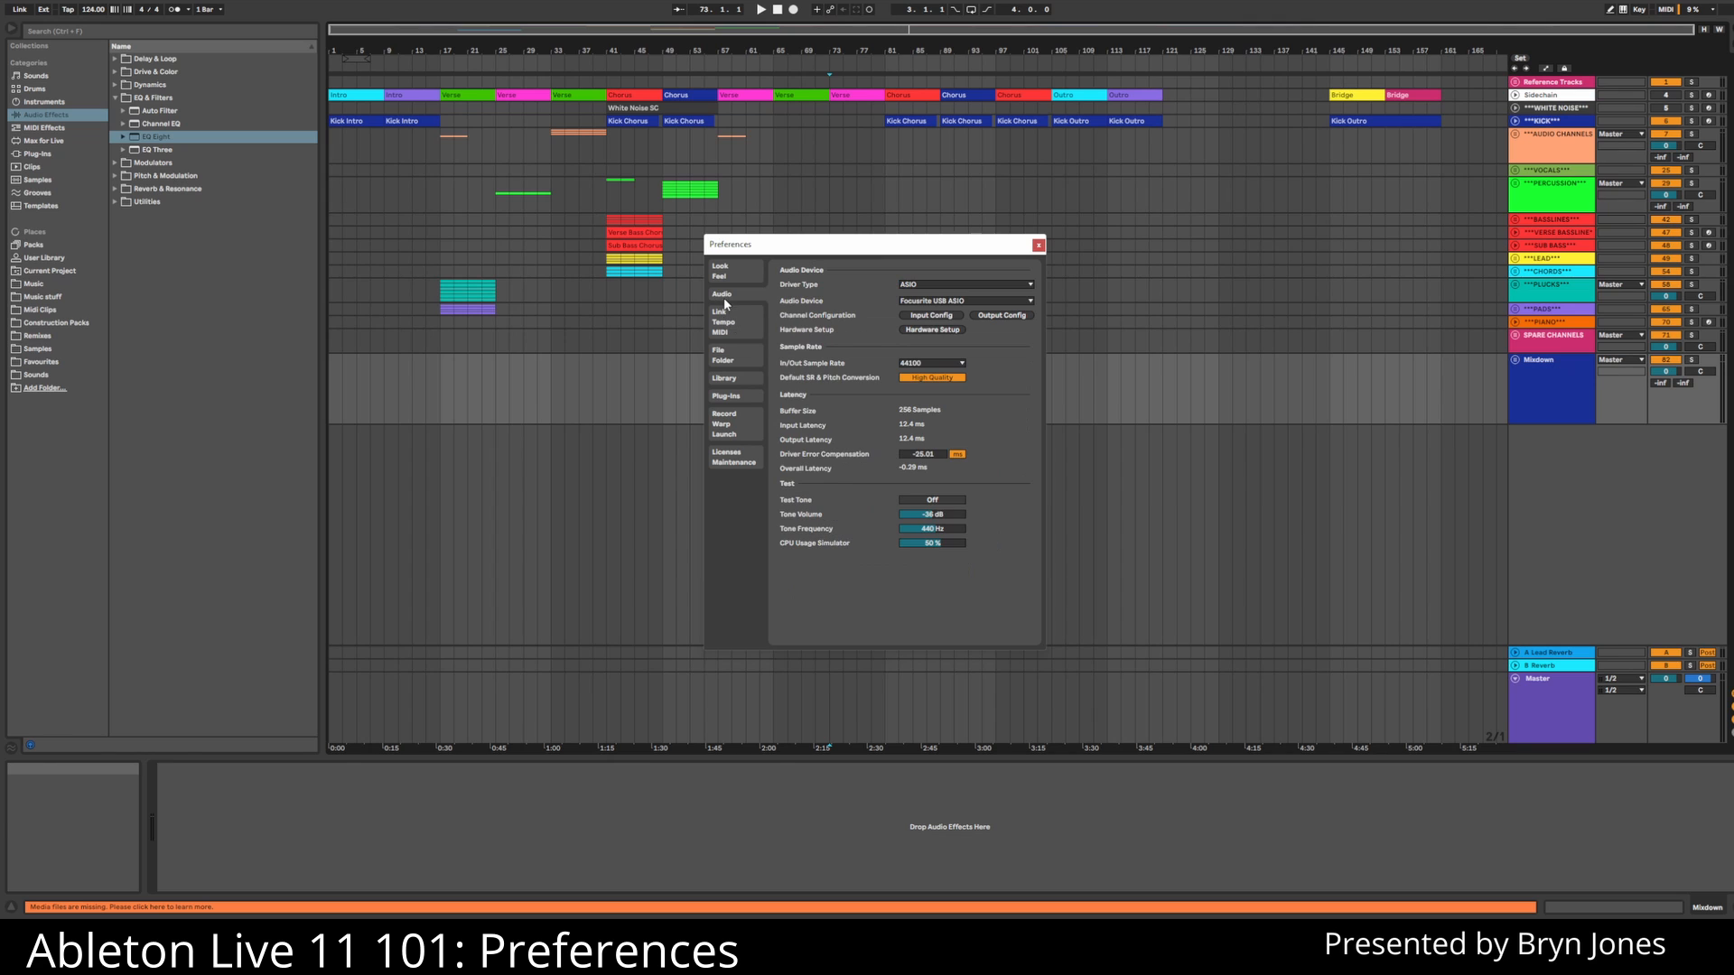
pyautogui.click(745, 274)
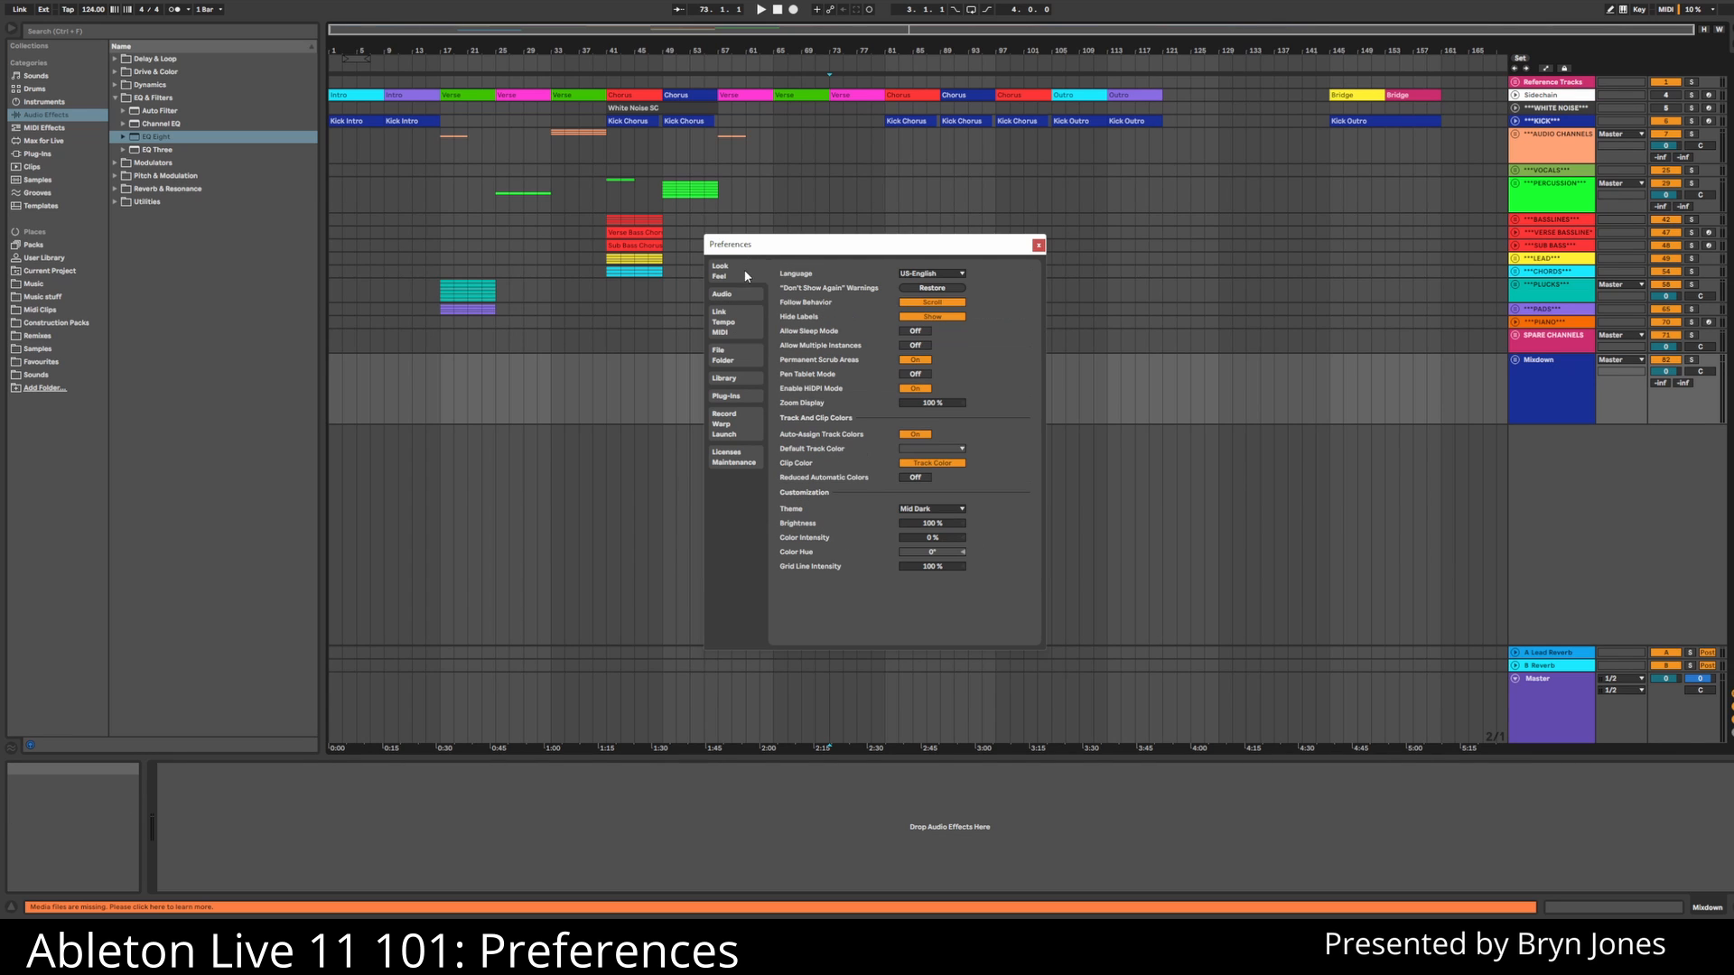
# - Preview the Light, Mid Light, Mid Dark and Live 9 interface themes, finishing on Mid Dark
pyautogui.click(945, 506)
pyautogui.click(948, 522)
pyautogui.click(945, 509)
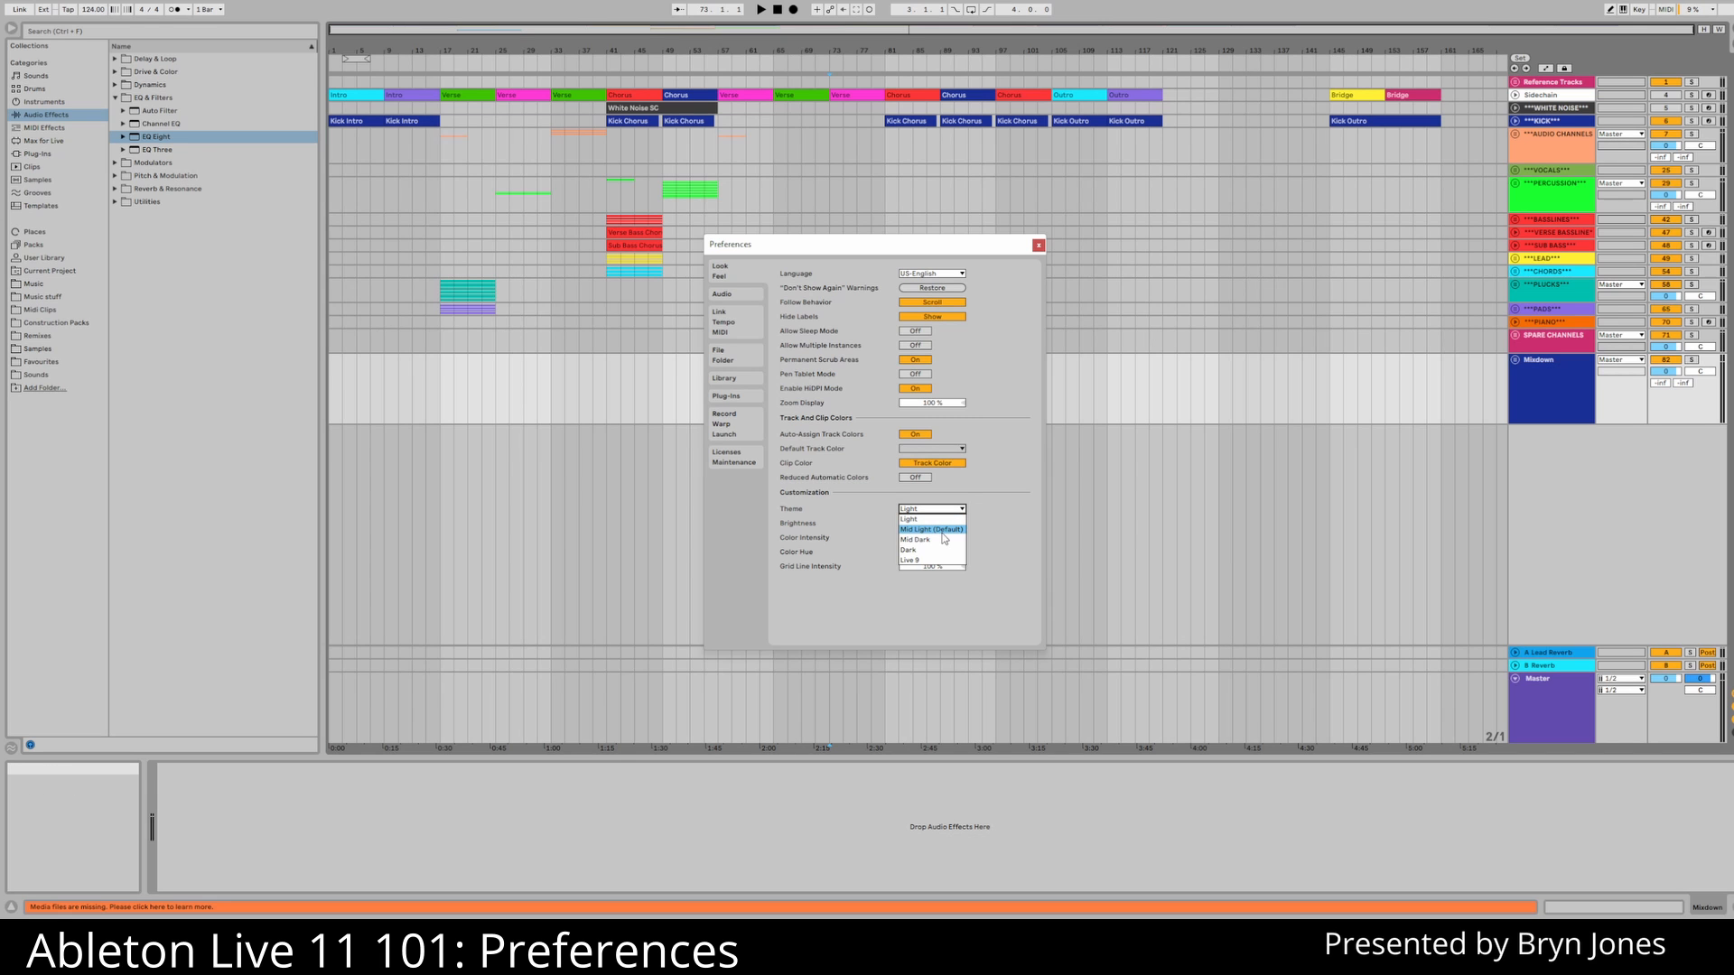
pyautogui.click(943, 530)
pyautogui.click(930, 510)
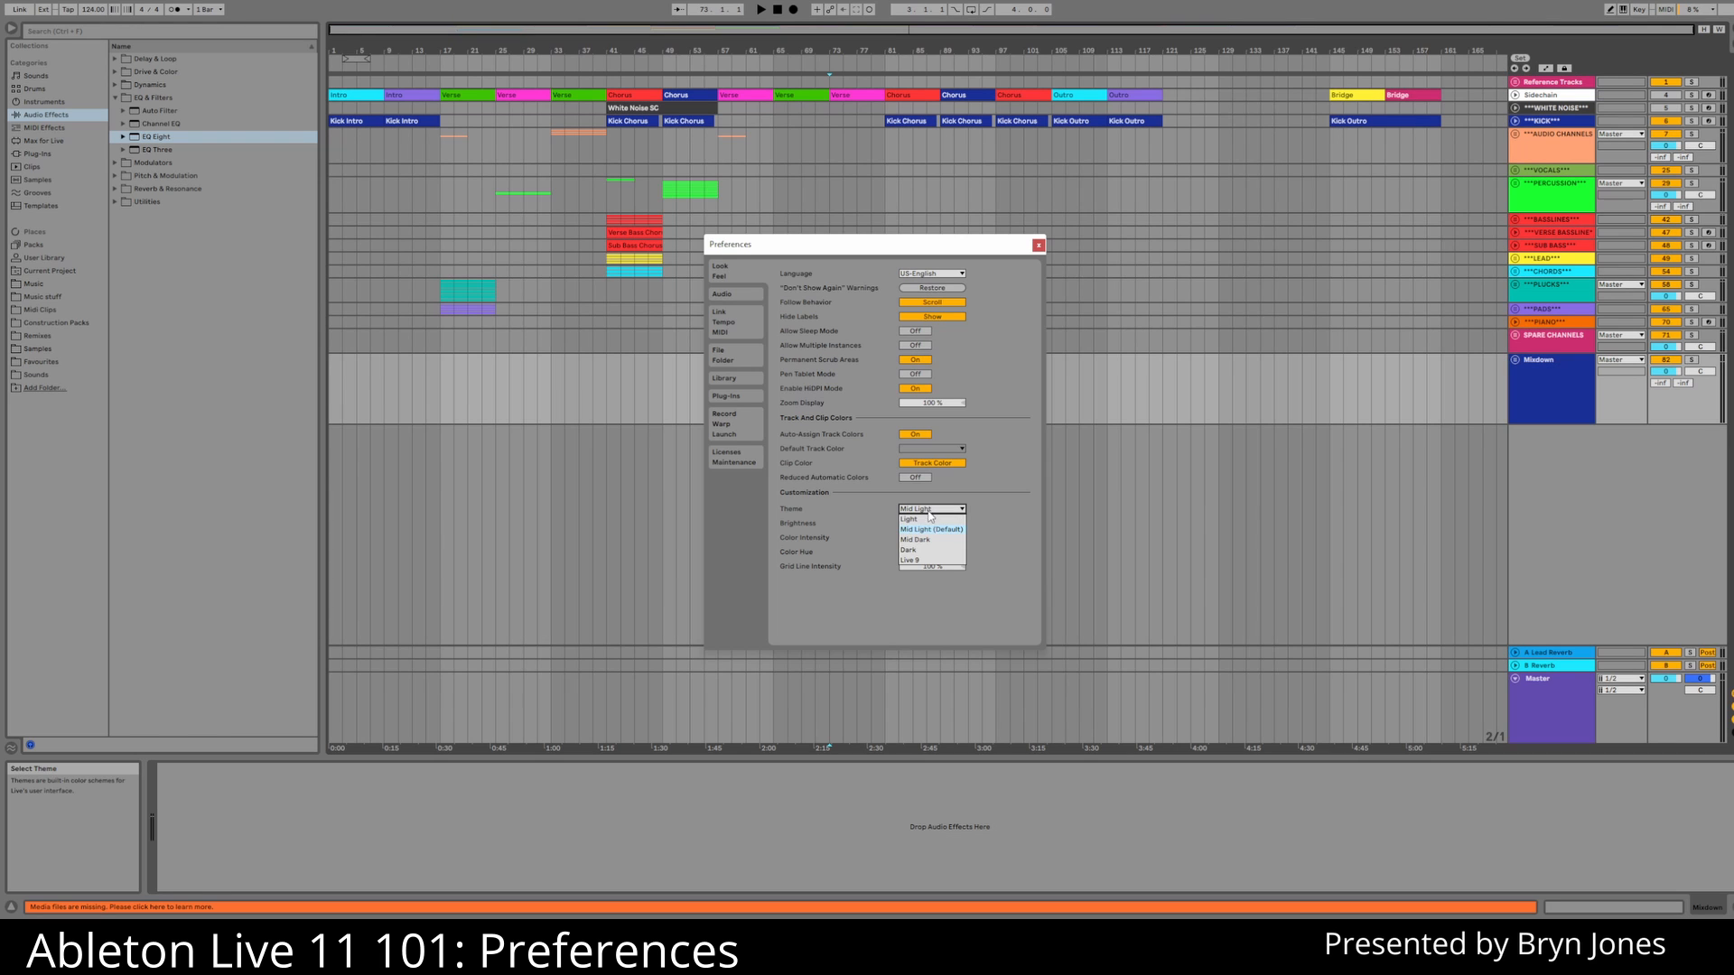
pyautogui.click(930, 539)
pyautogui.click(930, 509)
pyautogui.click(928, 560)
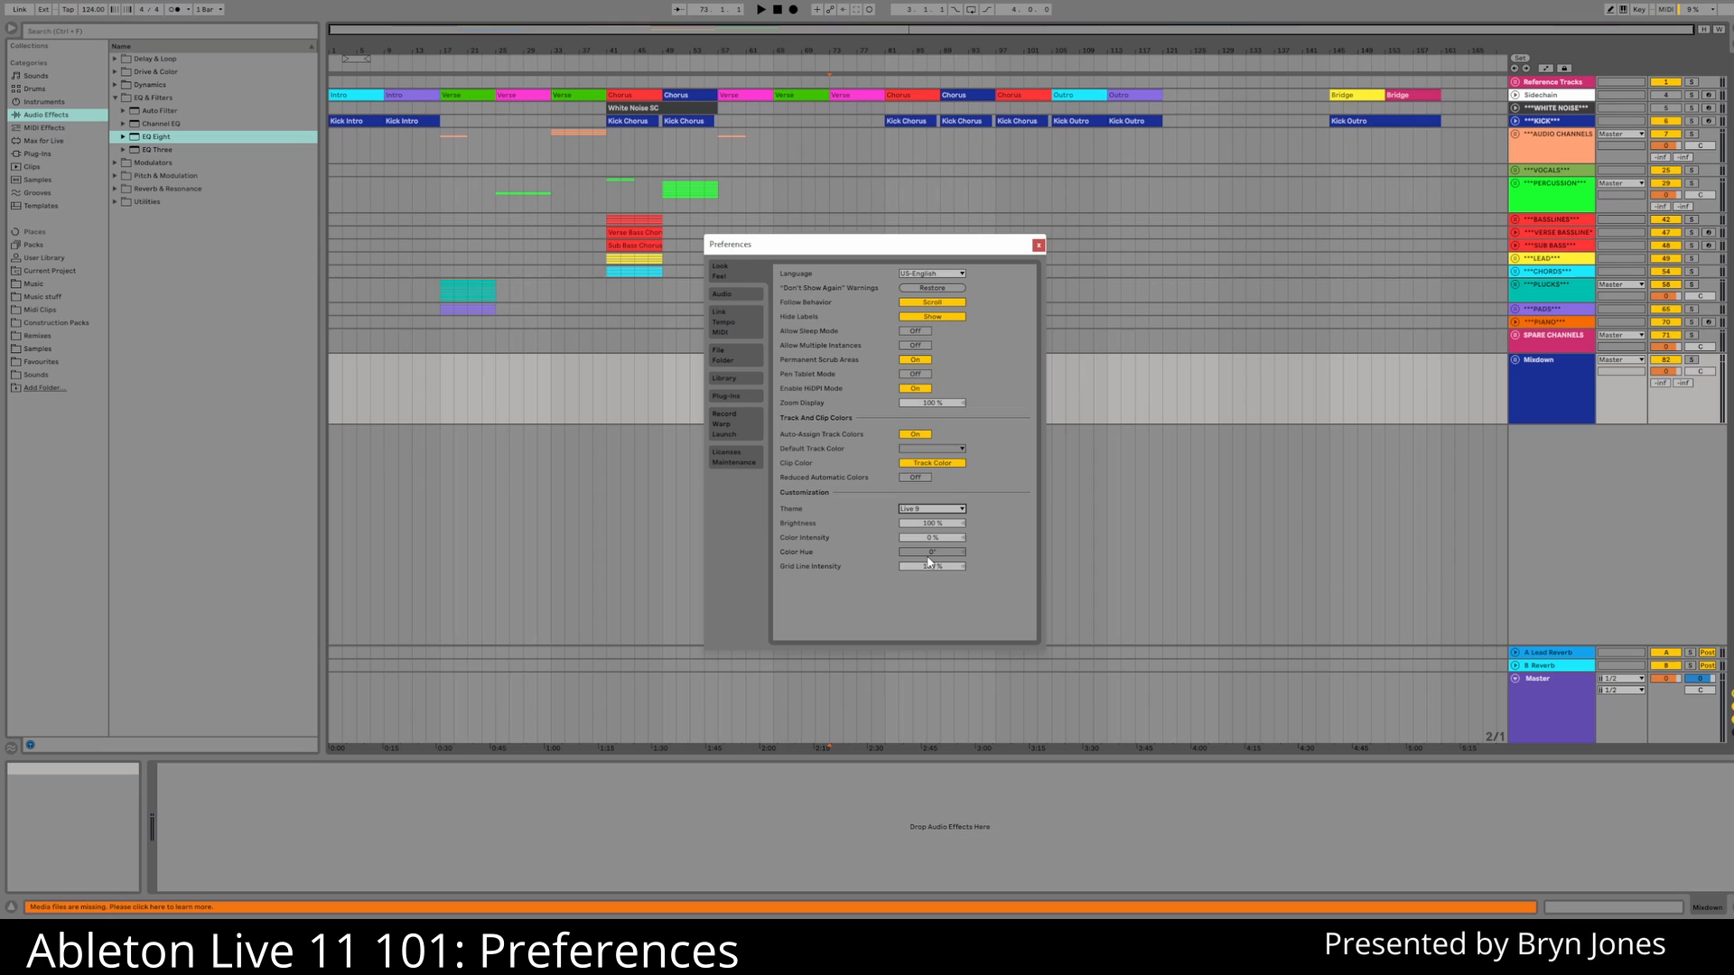
pyautogui.click(928, 511)
pyautogui.click(927, 541)
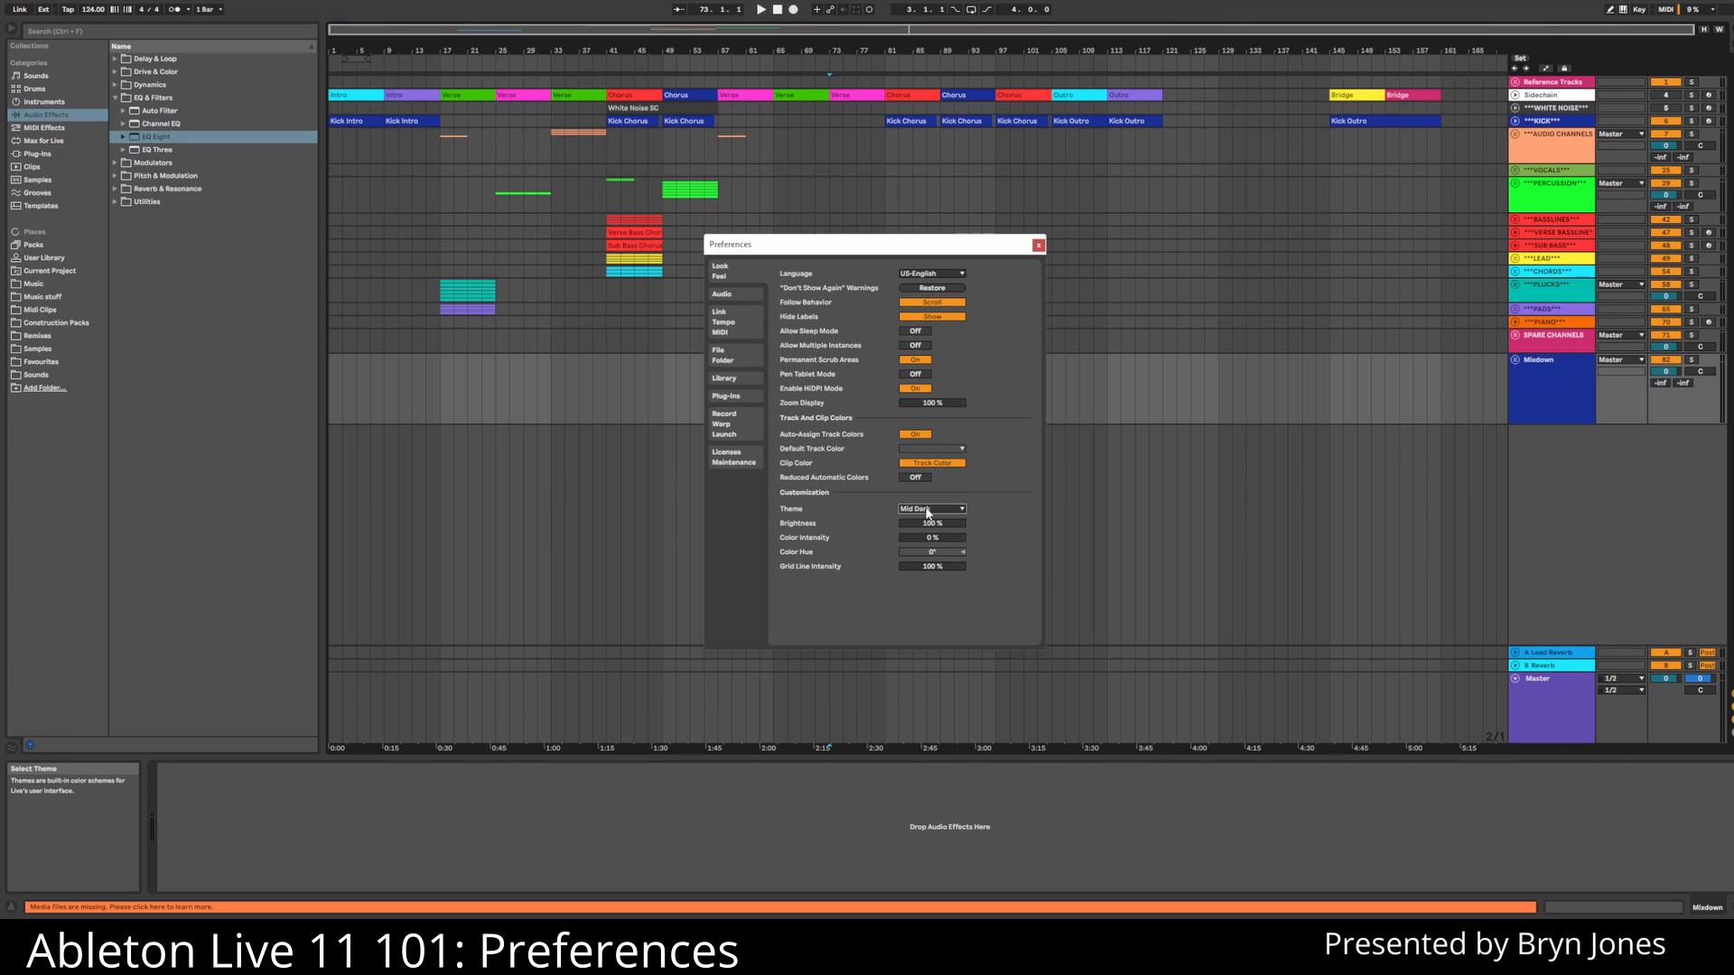
# - Preview the Dark interface theme and switch back to Mid Dark
pyautogui.click(927, 513)
pyautogui.click(925, 558)
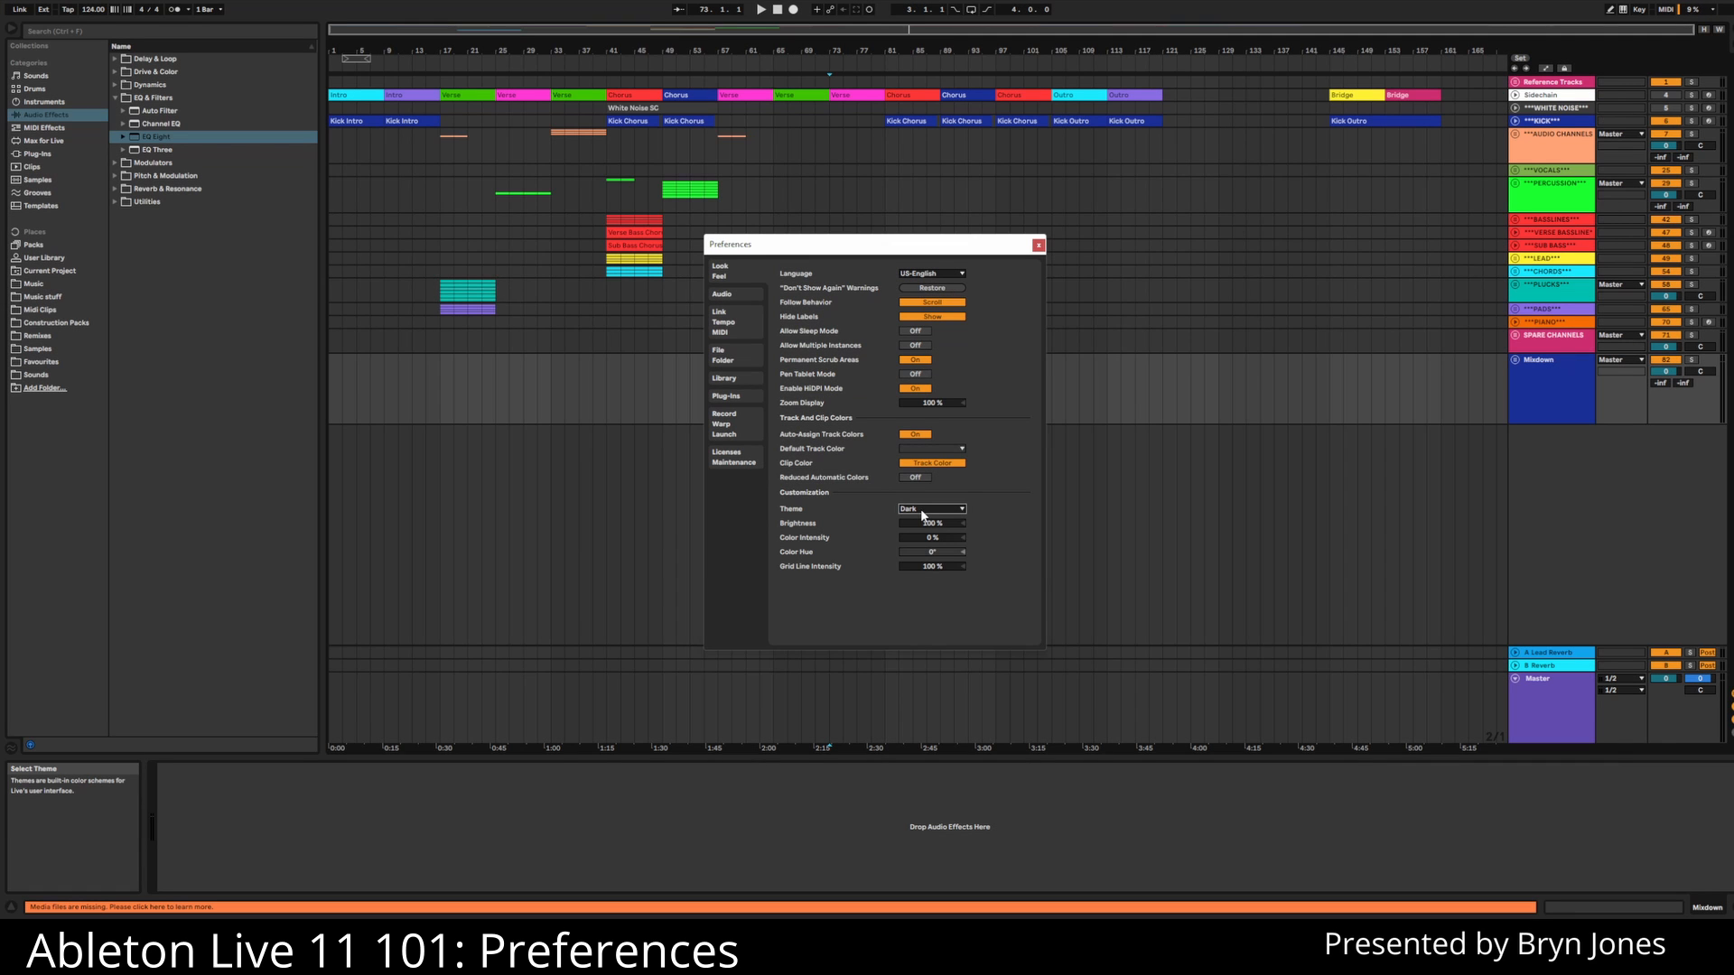
pyautogui.click(921, 511)
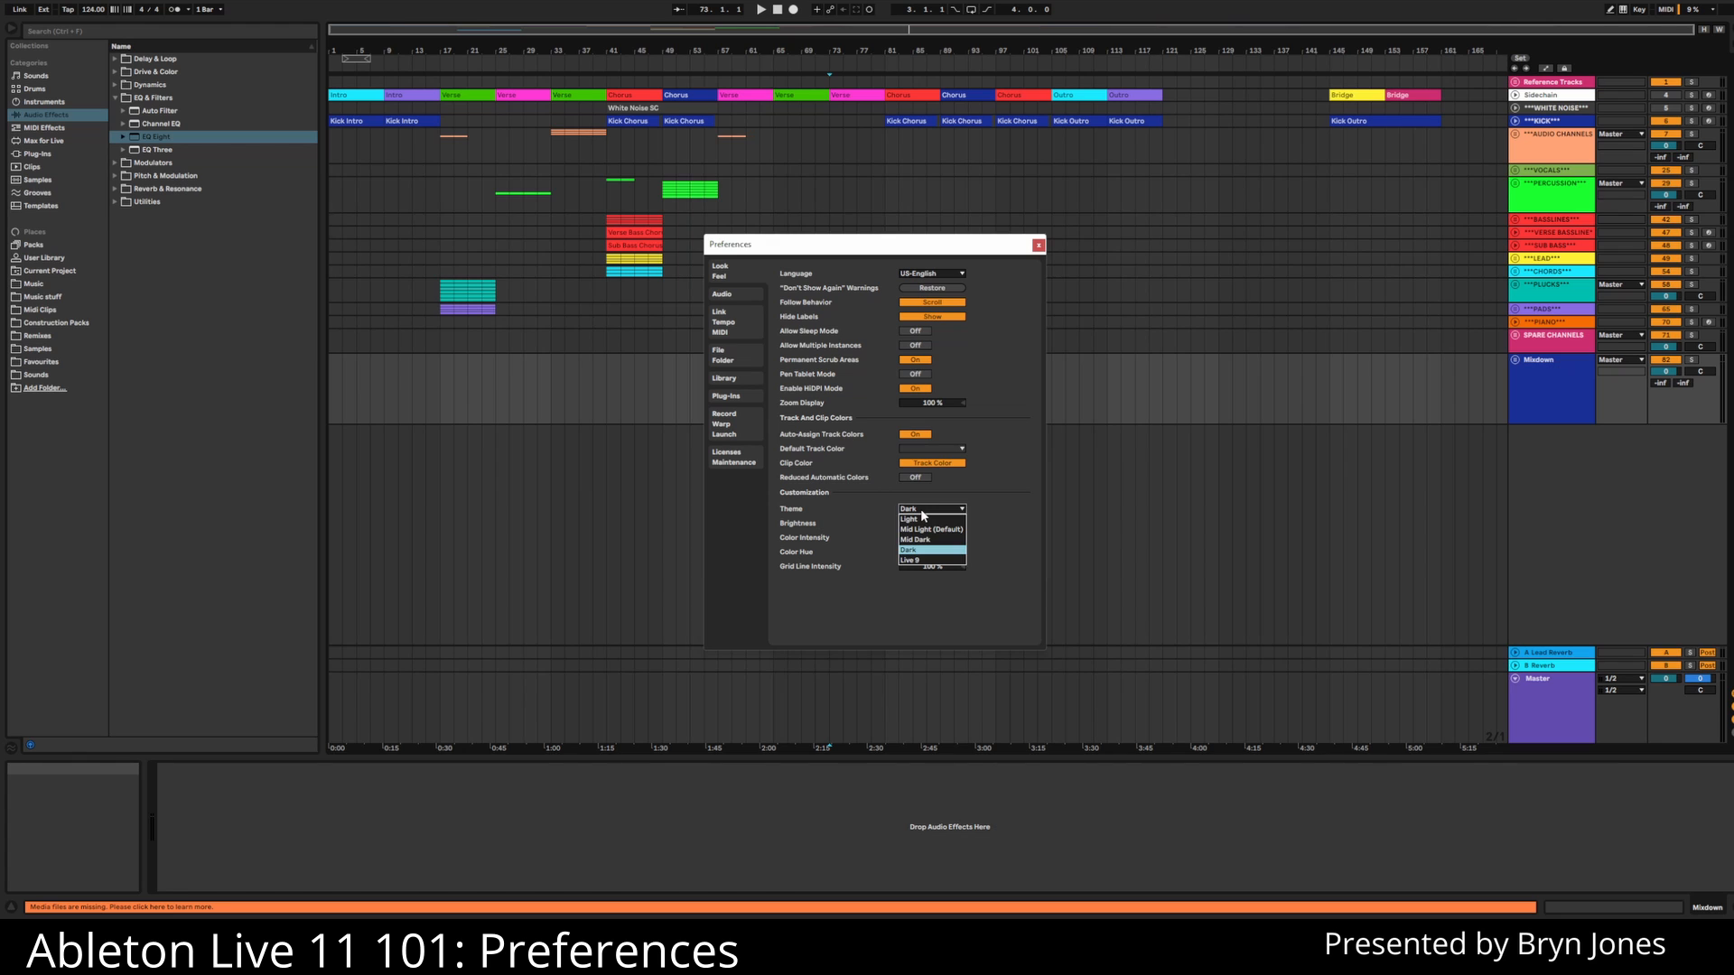
pyautogui.click(925, 540)
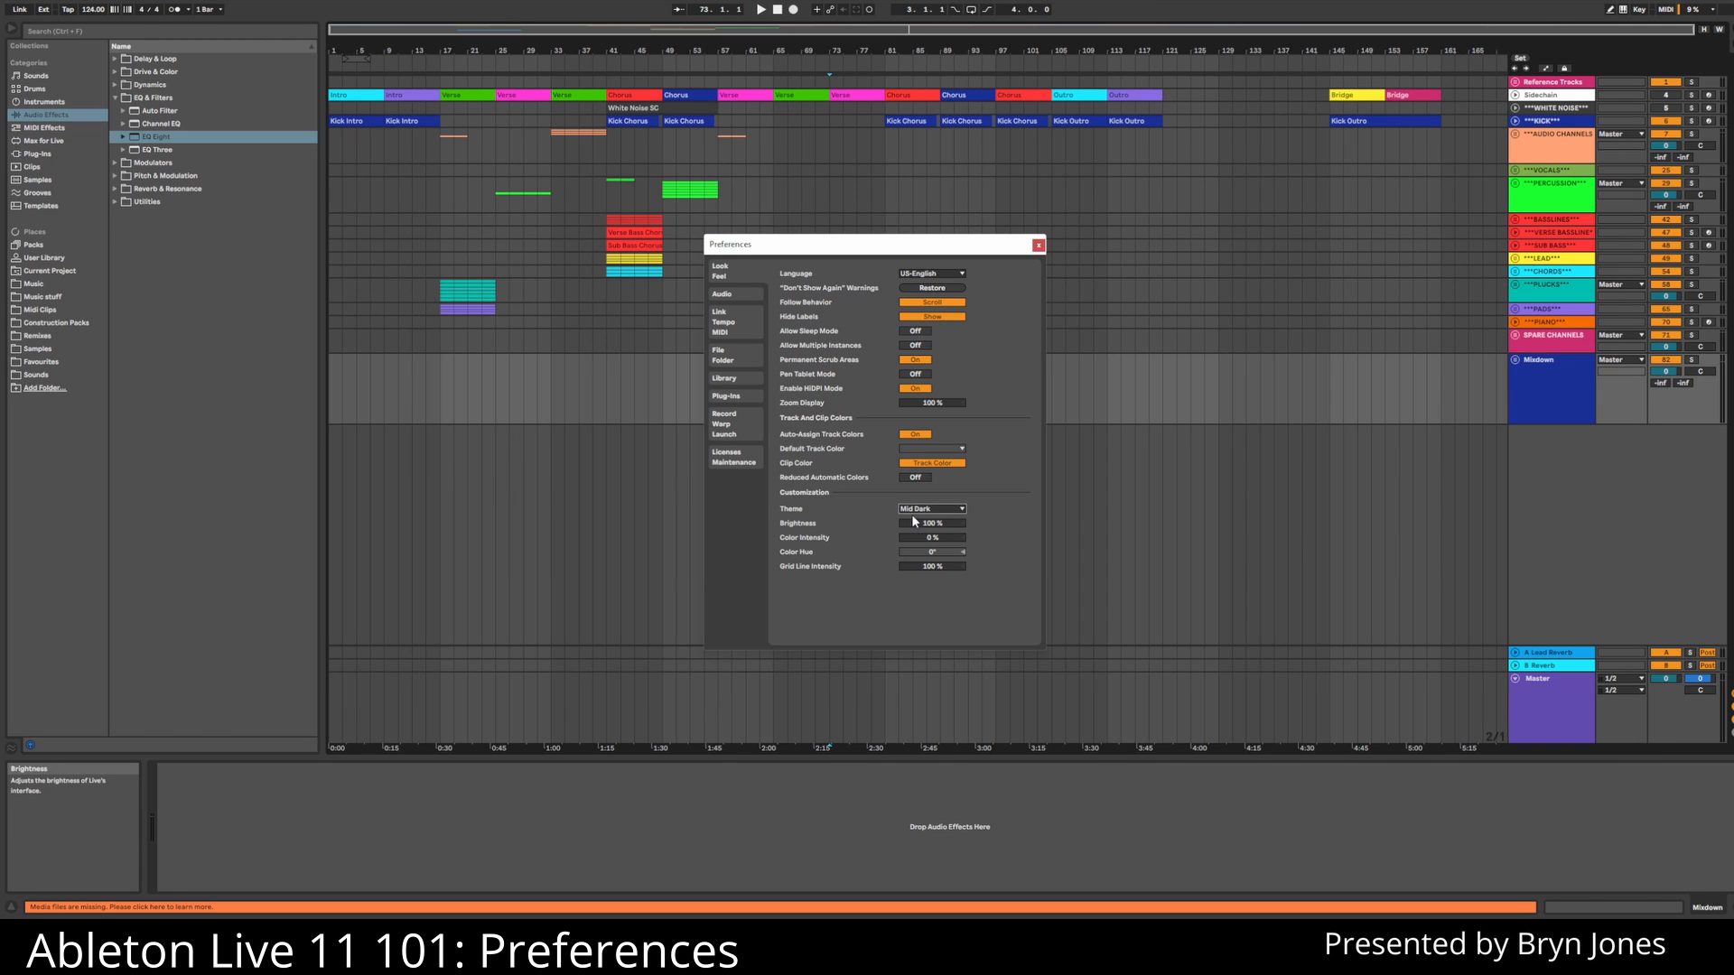
# - Compare the Mid Light, Light, Mid Dark and Dark themes again, finishing on Mid Dark
pyautogui.click(909, 508)
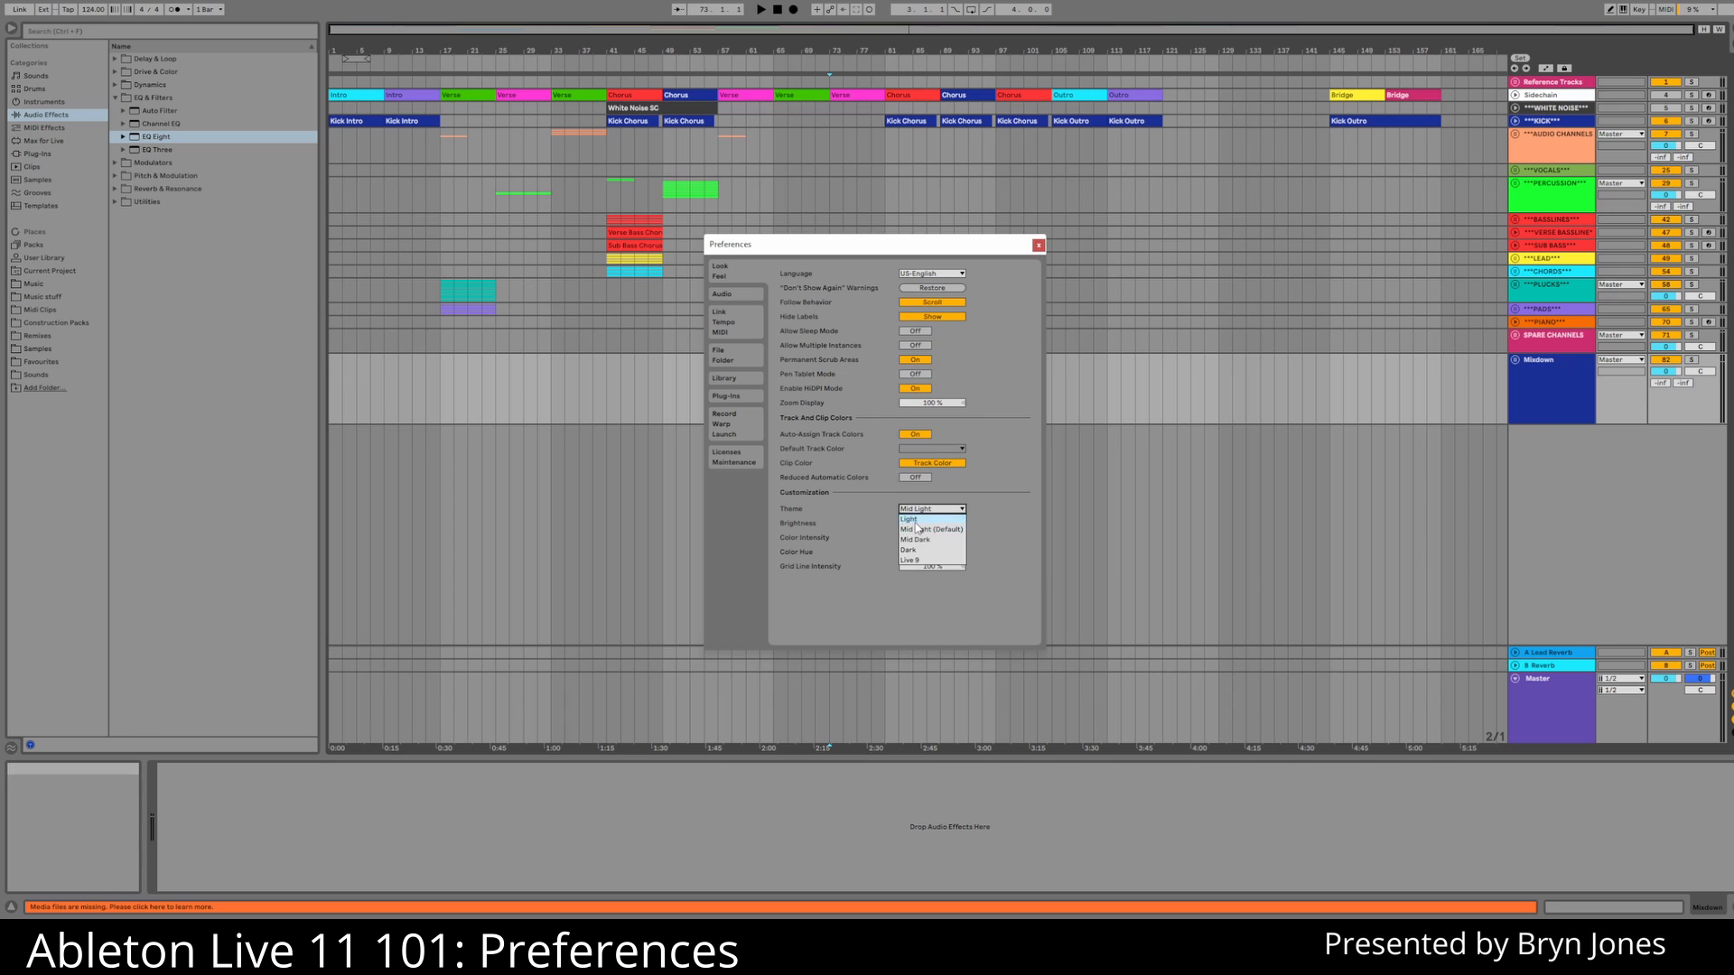
pyautogui.click(917, 518)
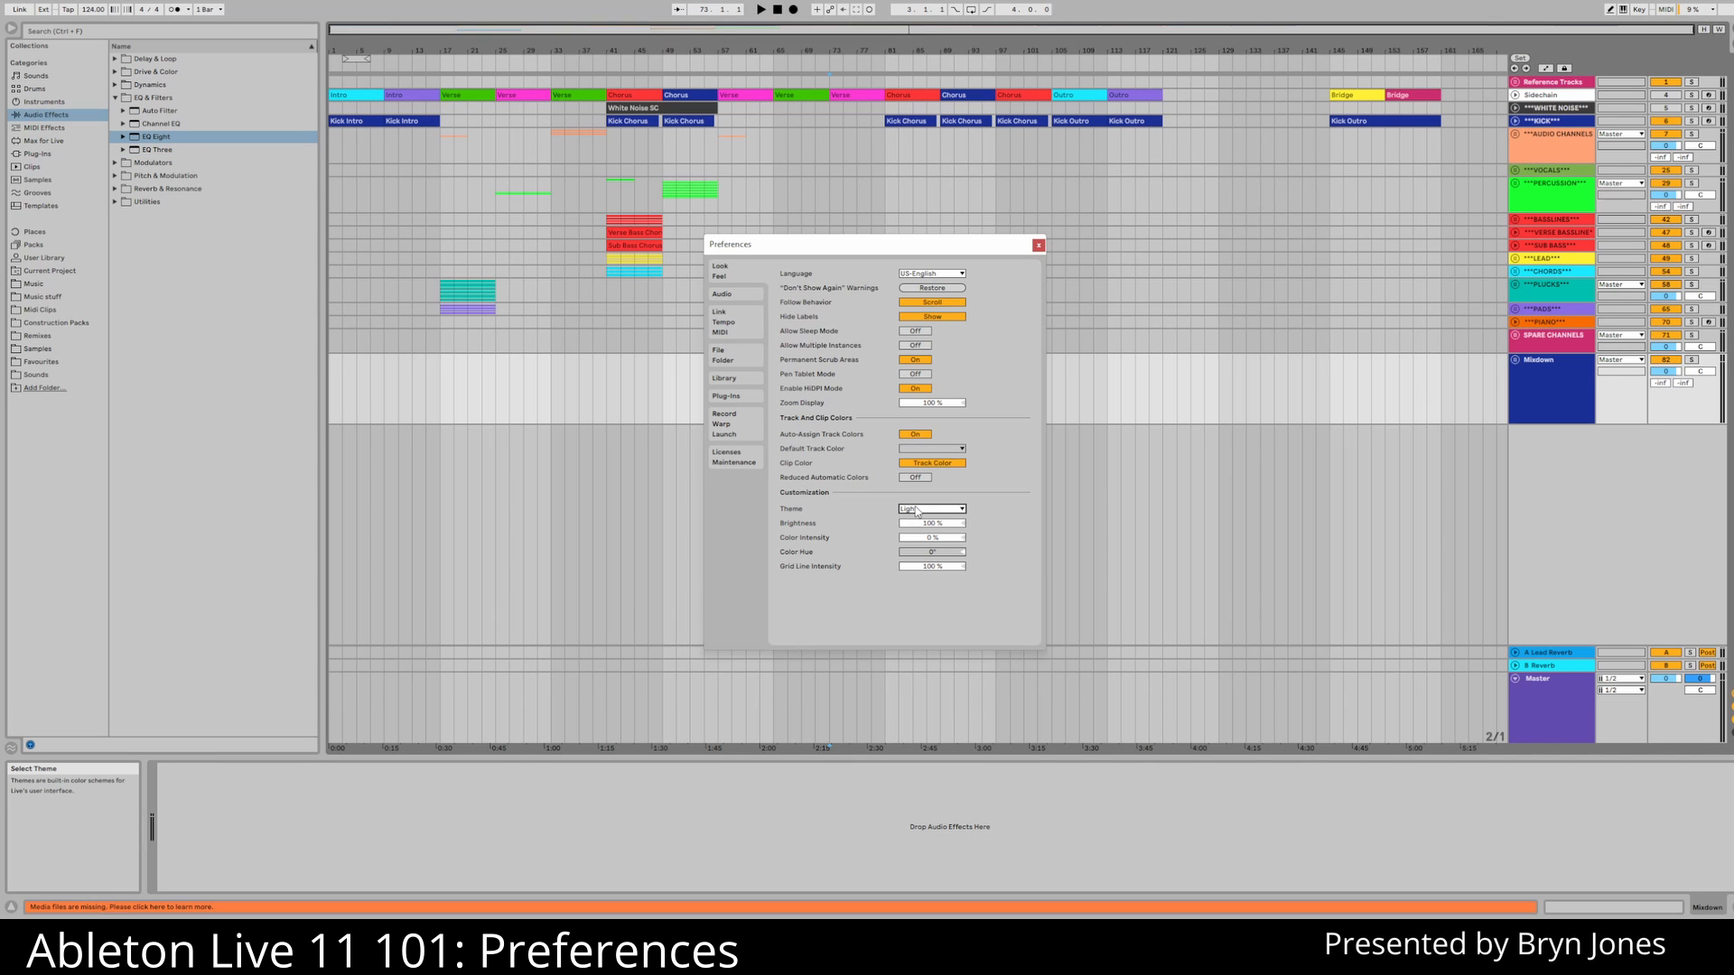
pyautogui.click(917, 510)
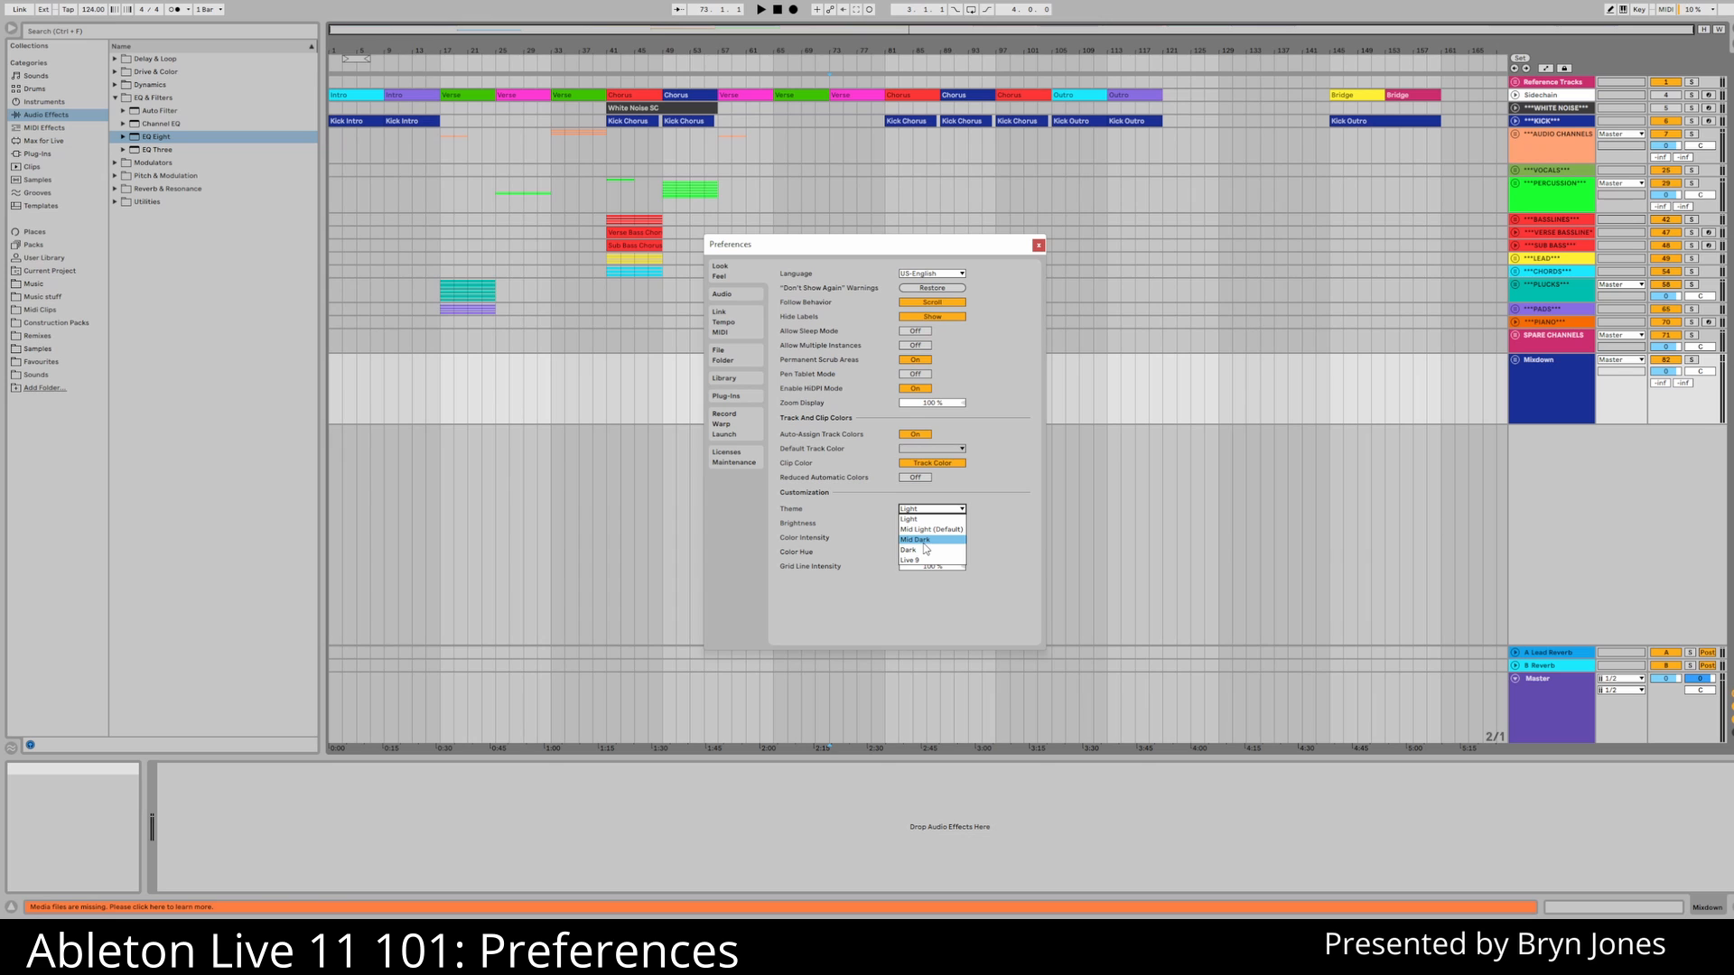
pyautogui.click(923, 543)
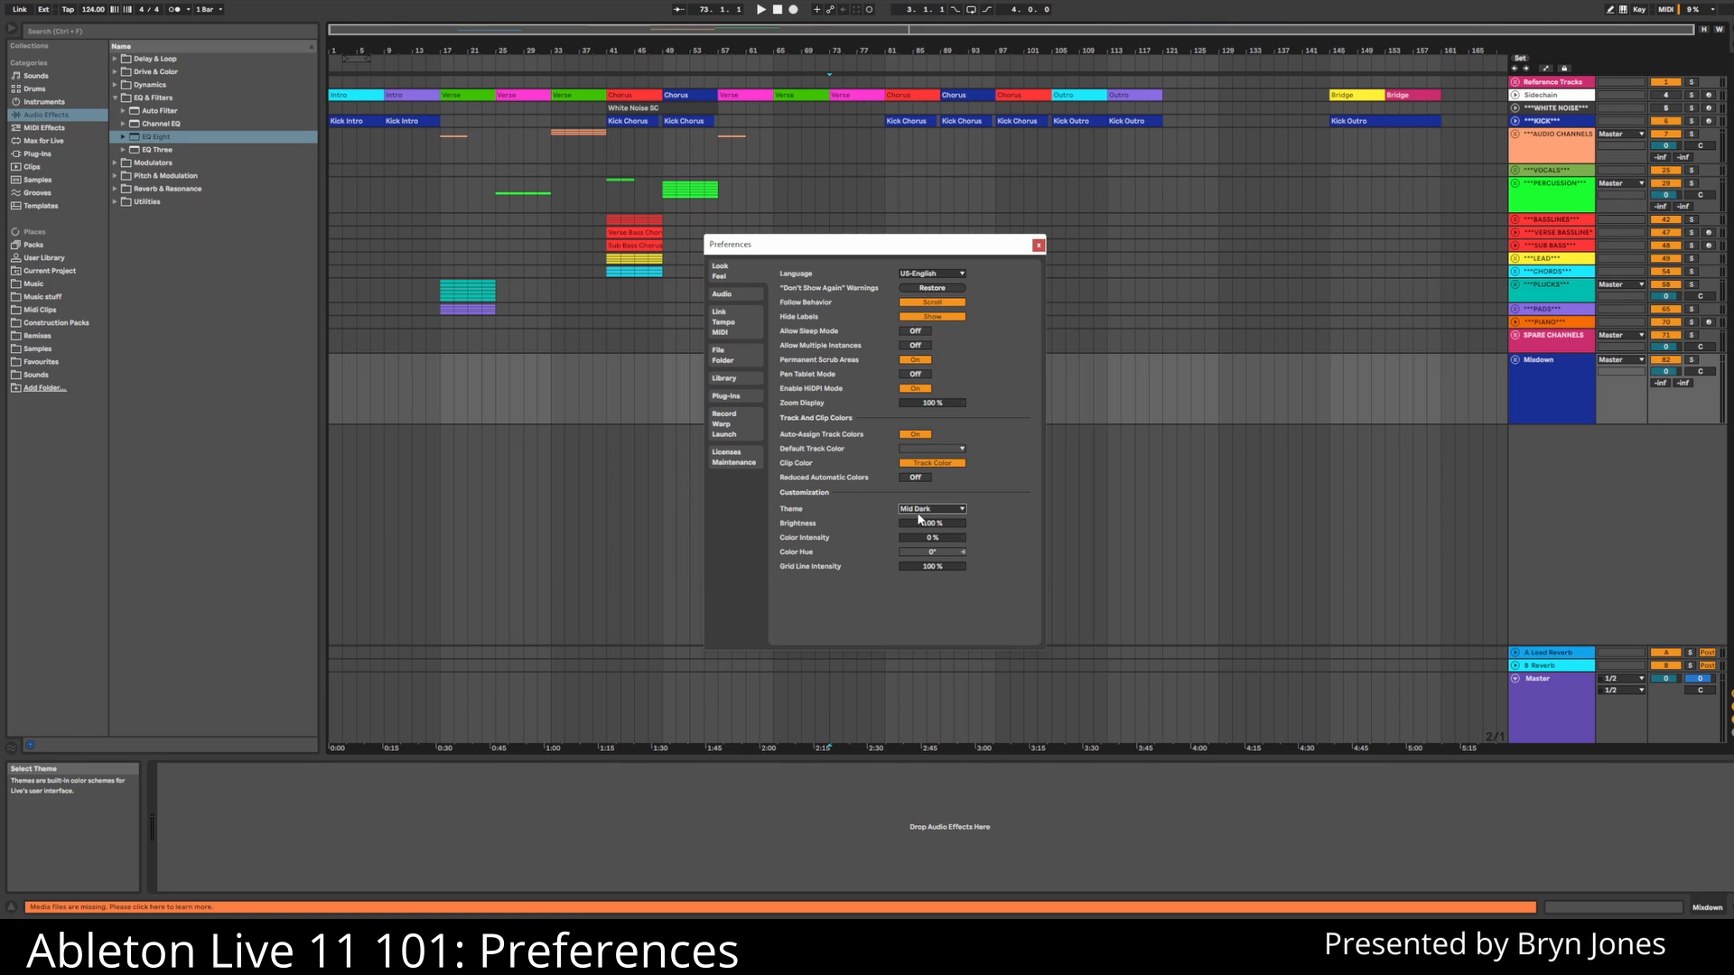
pyautogui.click(918, 511)
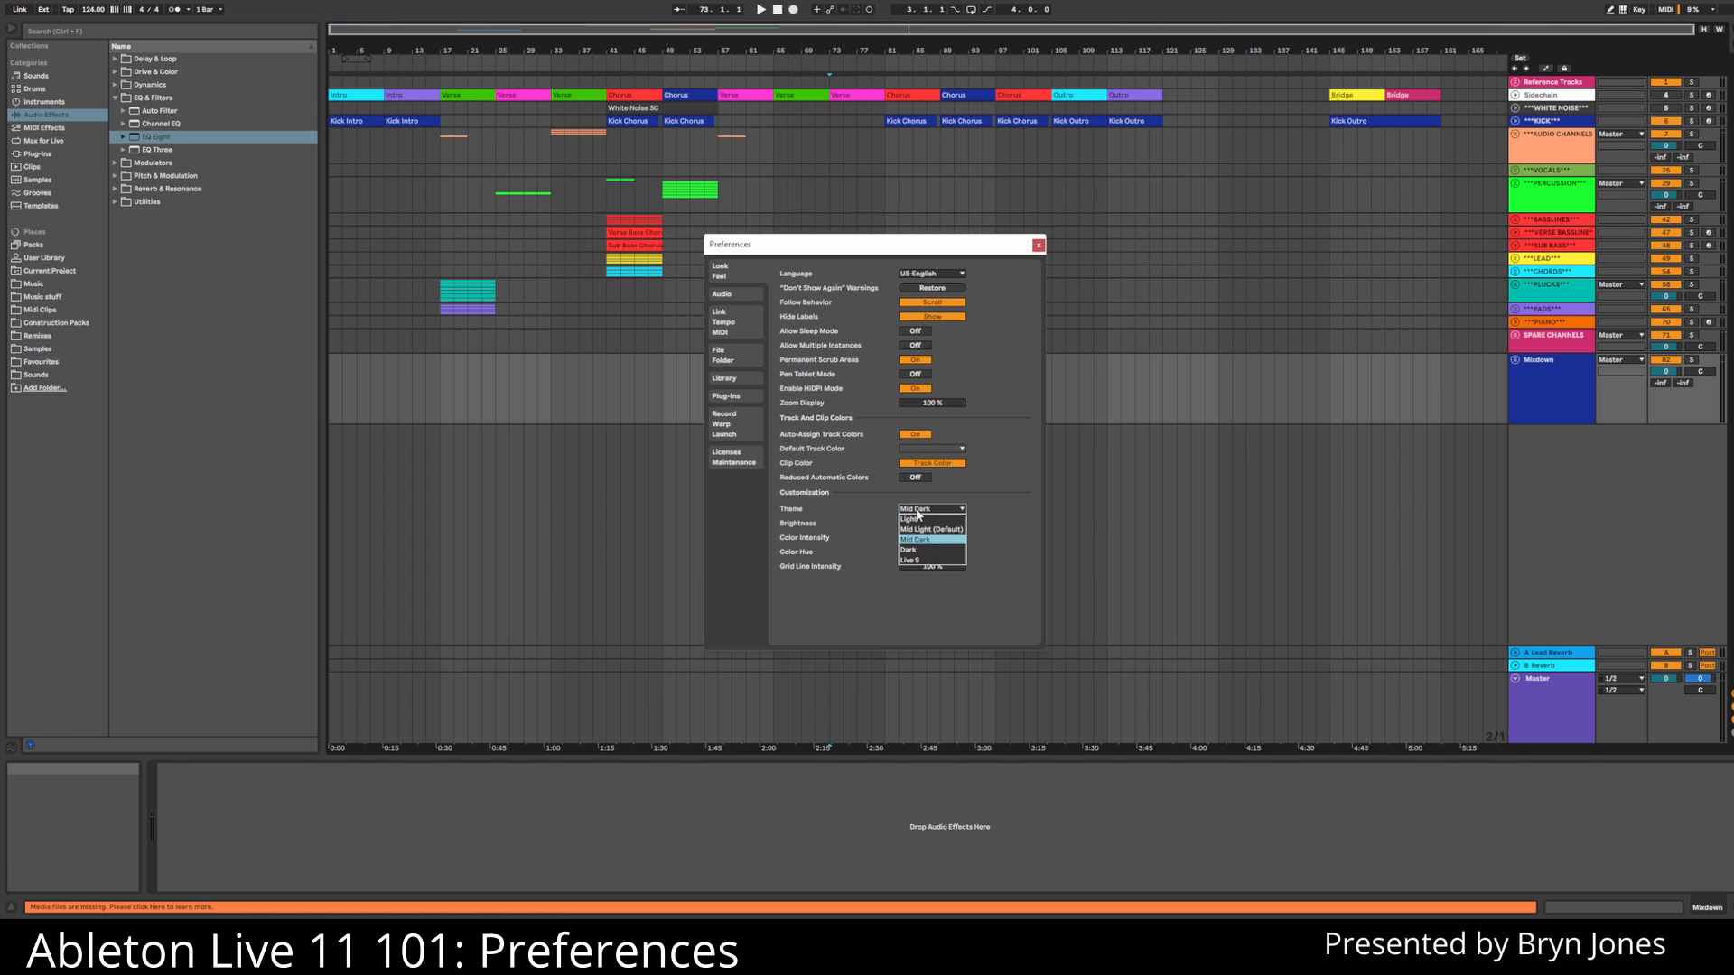
pyautogui.click(912, 550)
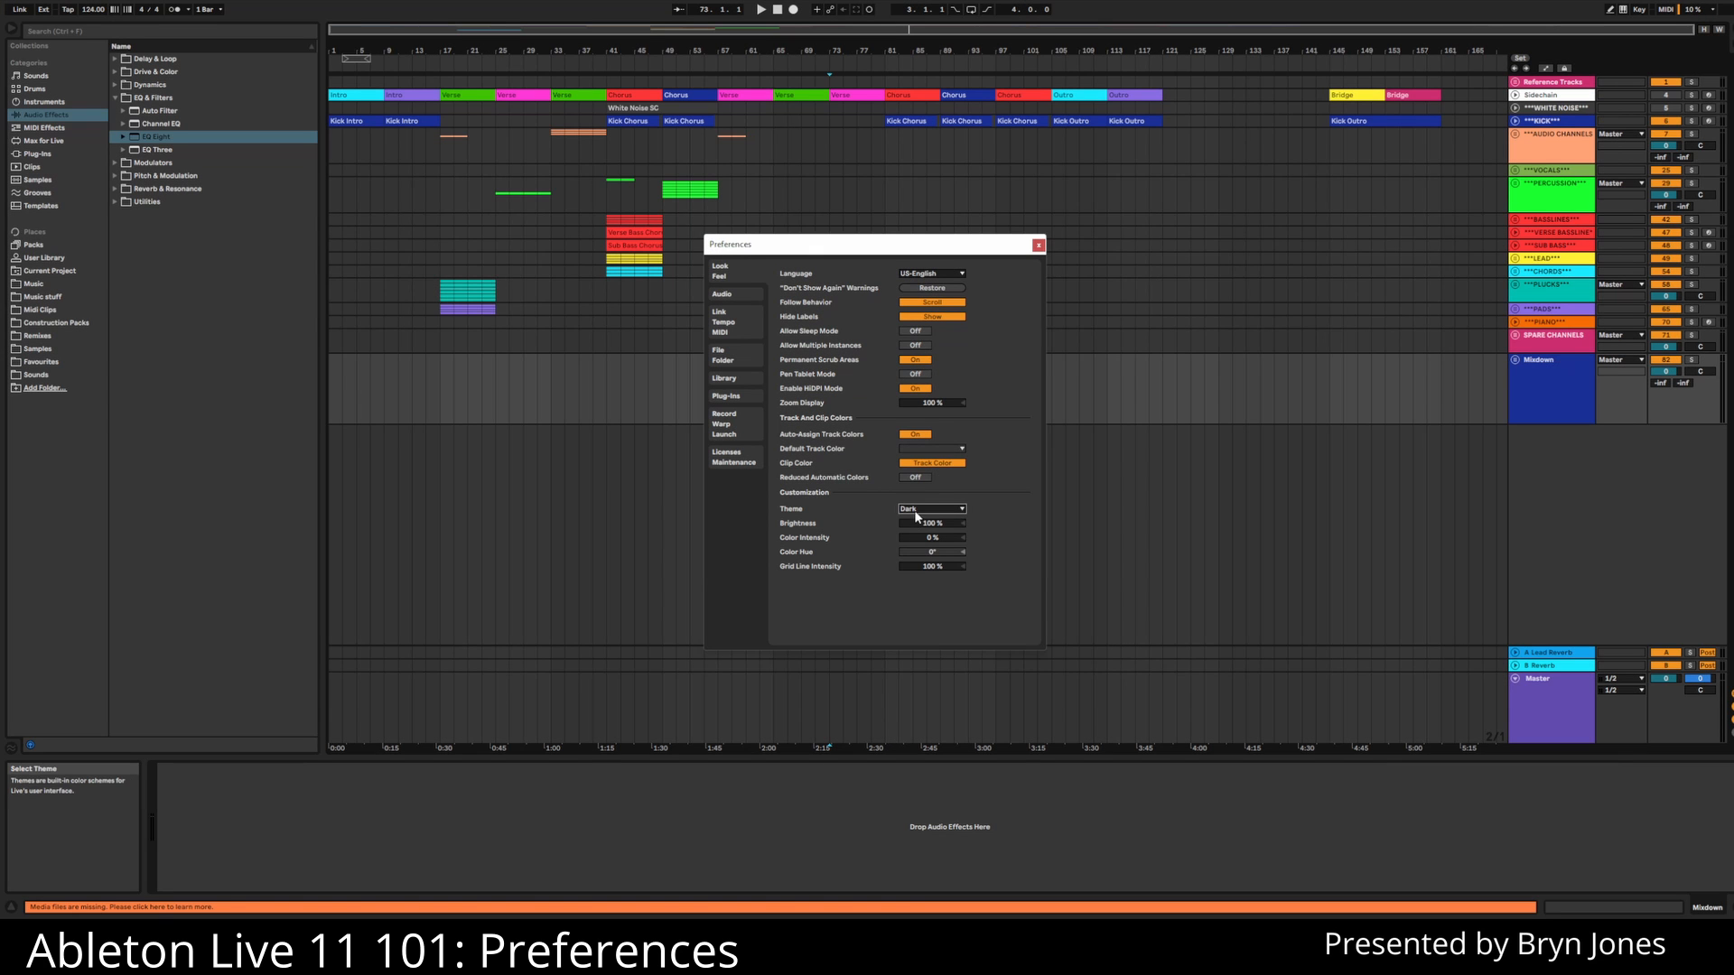
pyautogui.click(918, 511)
pyautogui.click(918, 537)
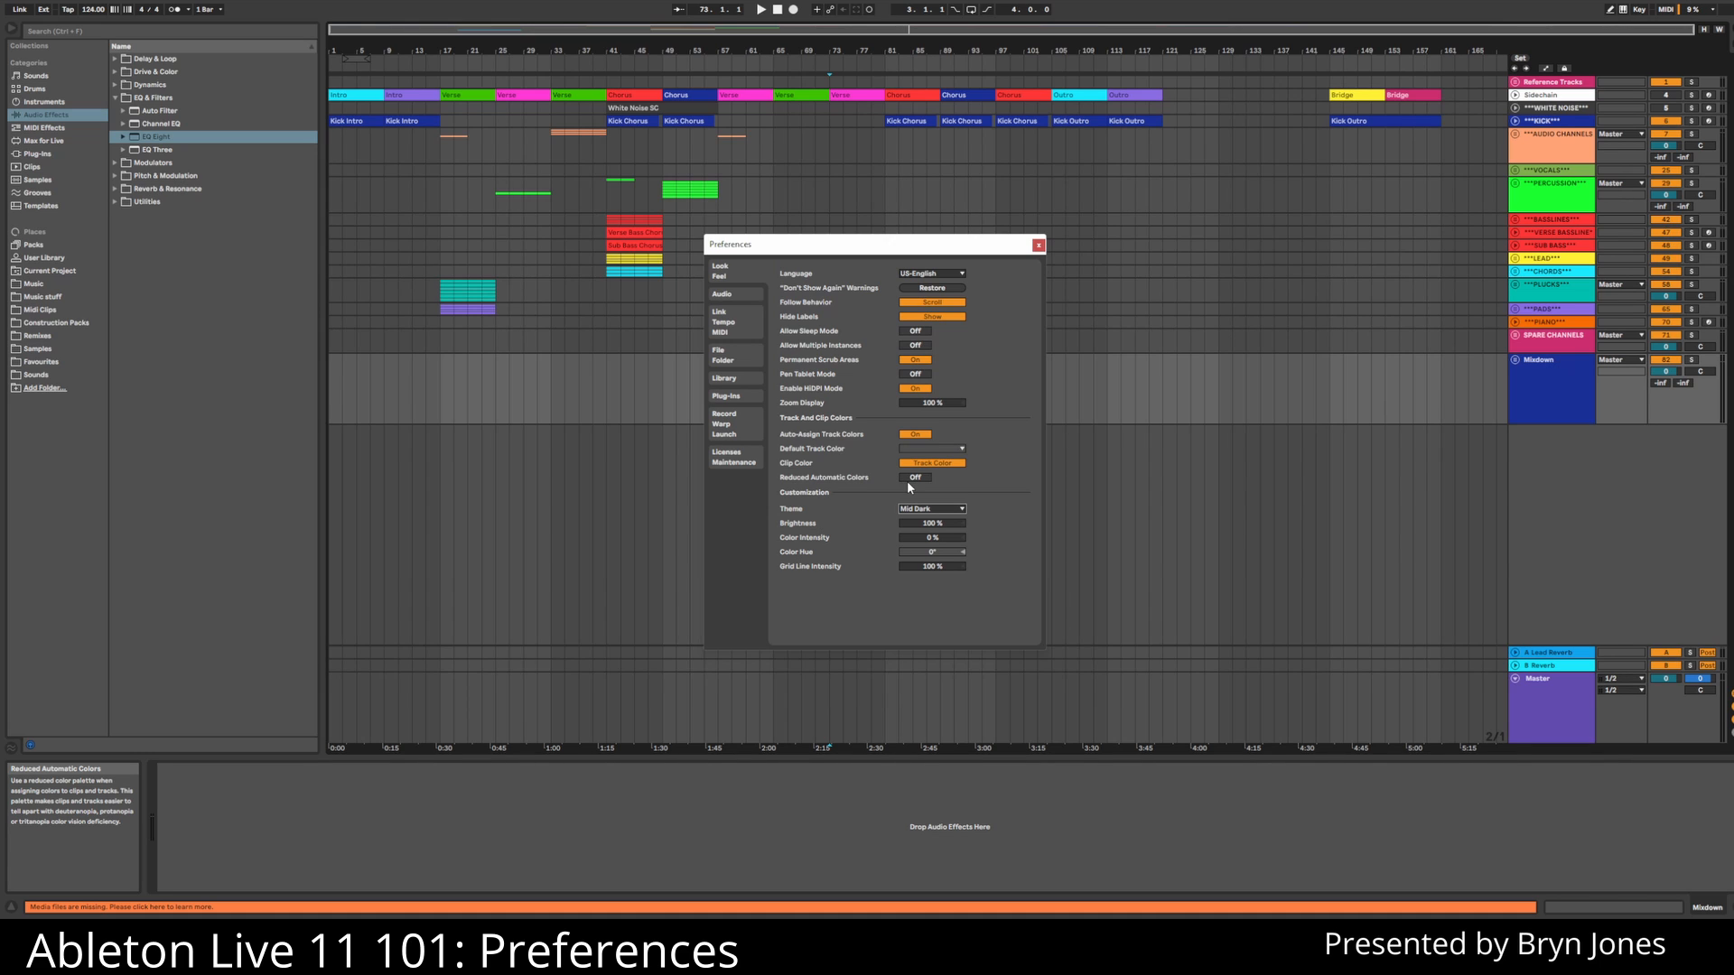
# - Check the MIDI input choices for the second control surface on the Link Tempo MIDI page, without changing the selection
pyautogui.click(720, 323)
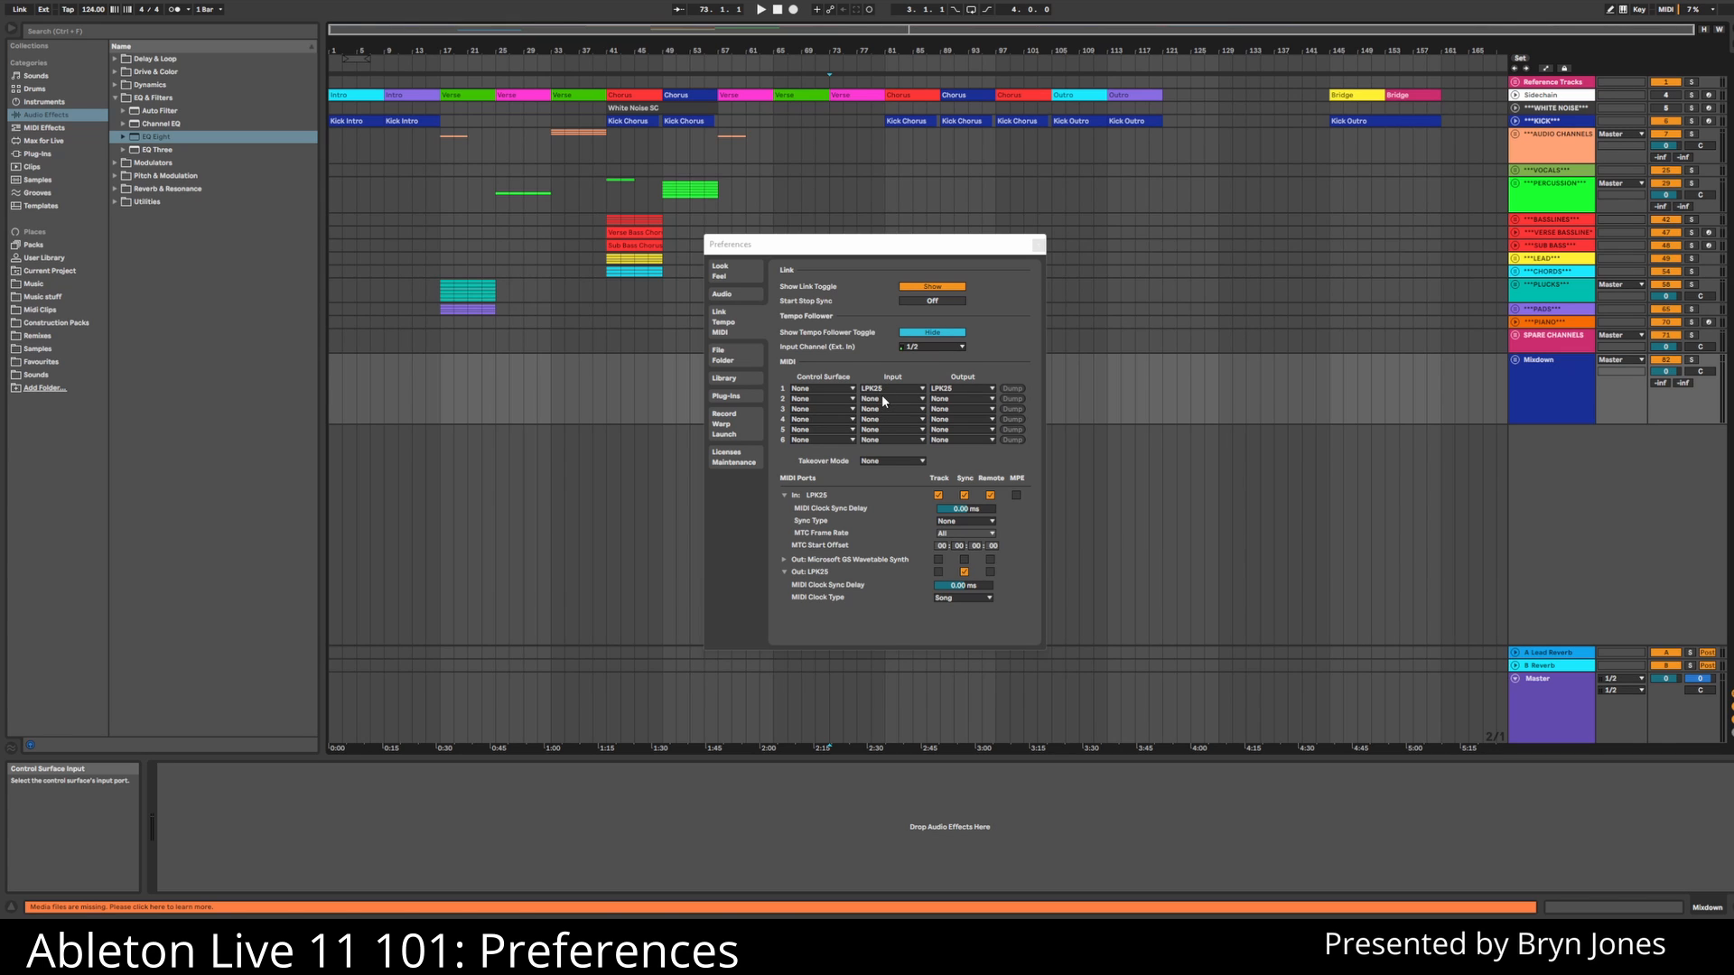
pyautogui.click(882, 398)
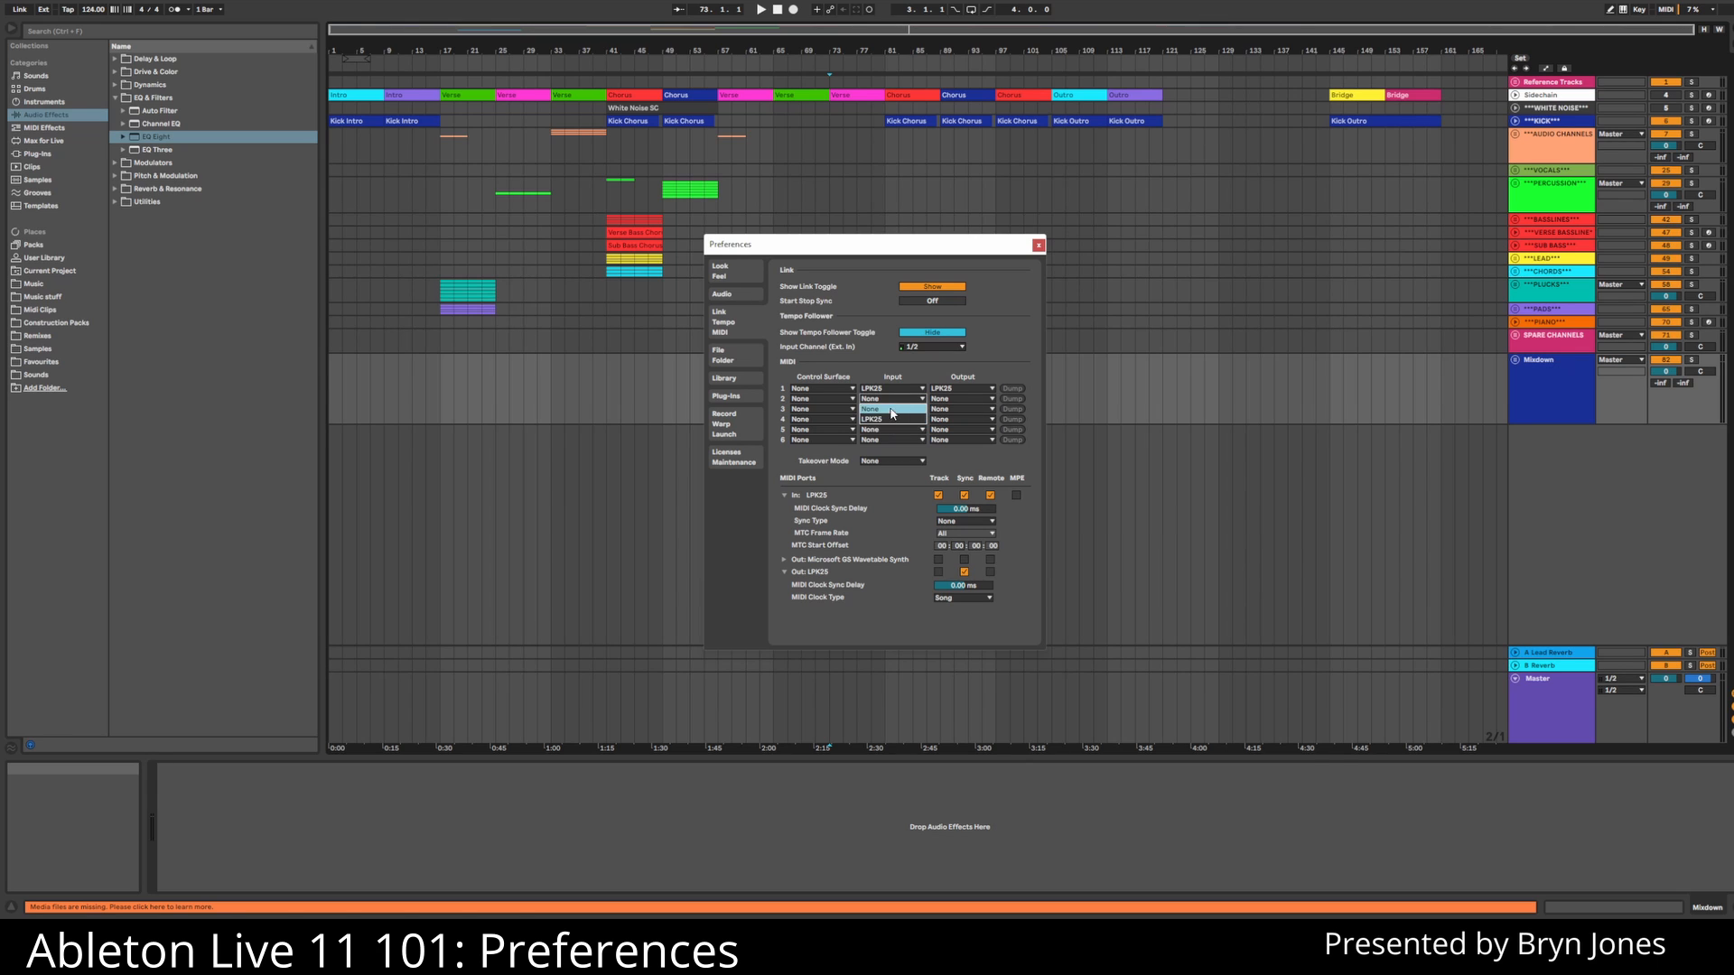
pyautogui.click(873, 361)
# - Look through the File Folder, Library and Plug-Ins preference pages
pyautogui.click(727, 355)
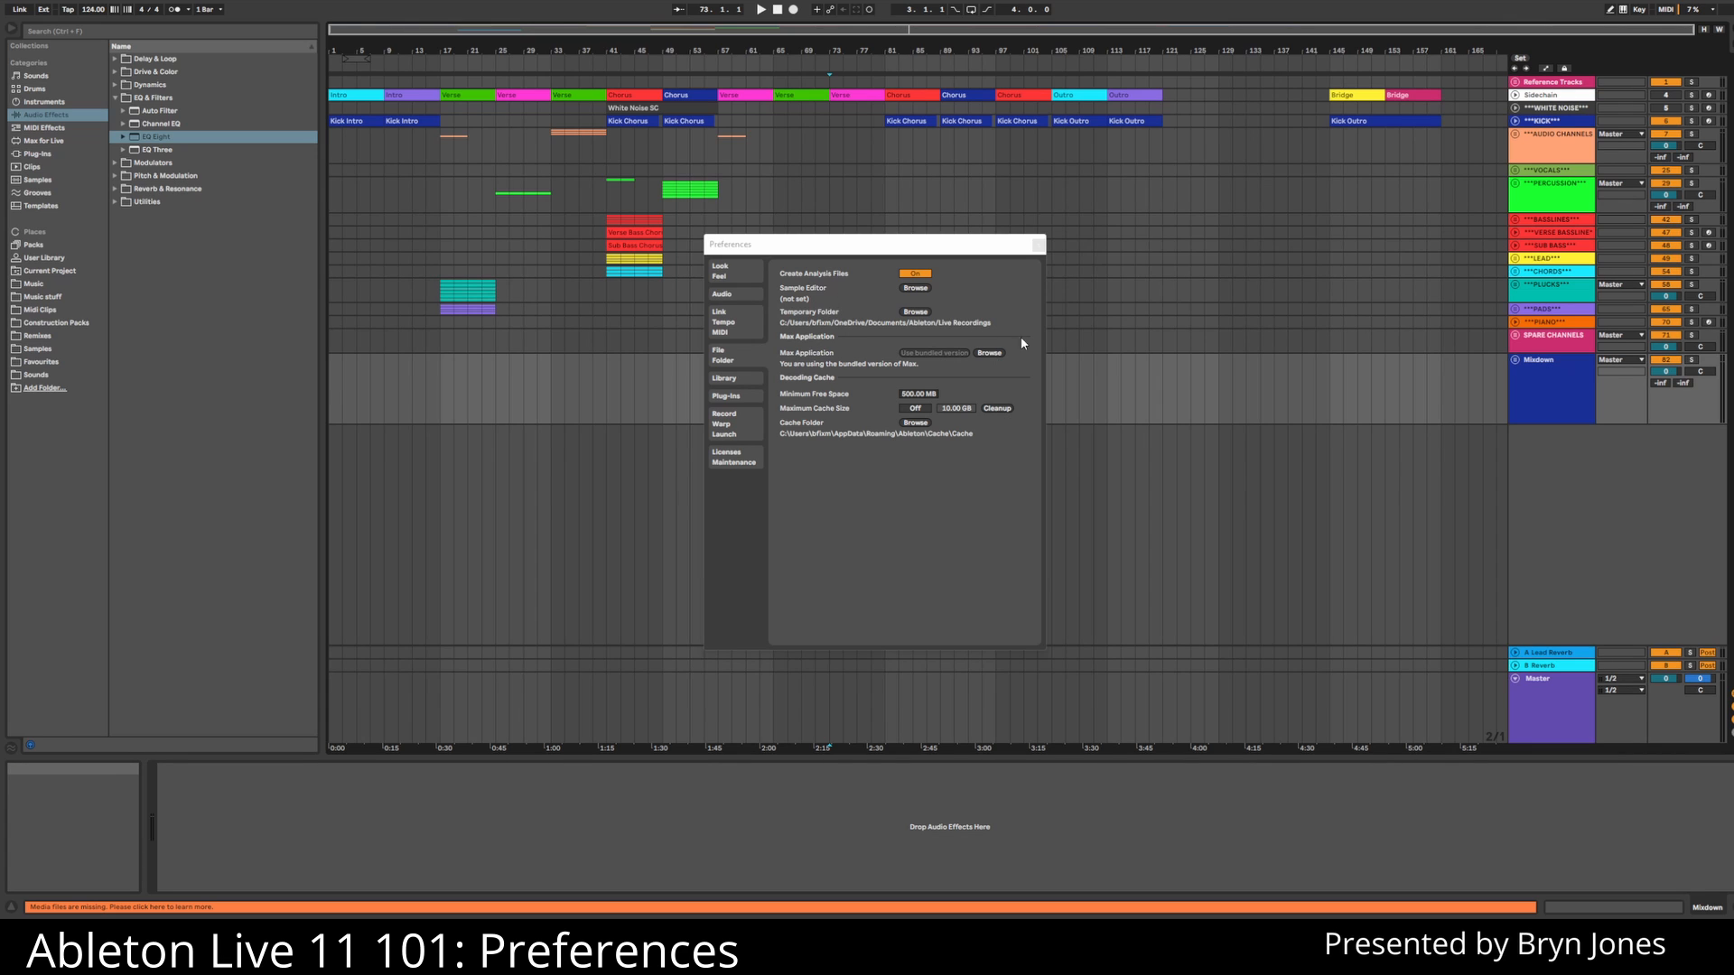
pyautogui.click(736, 381)
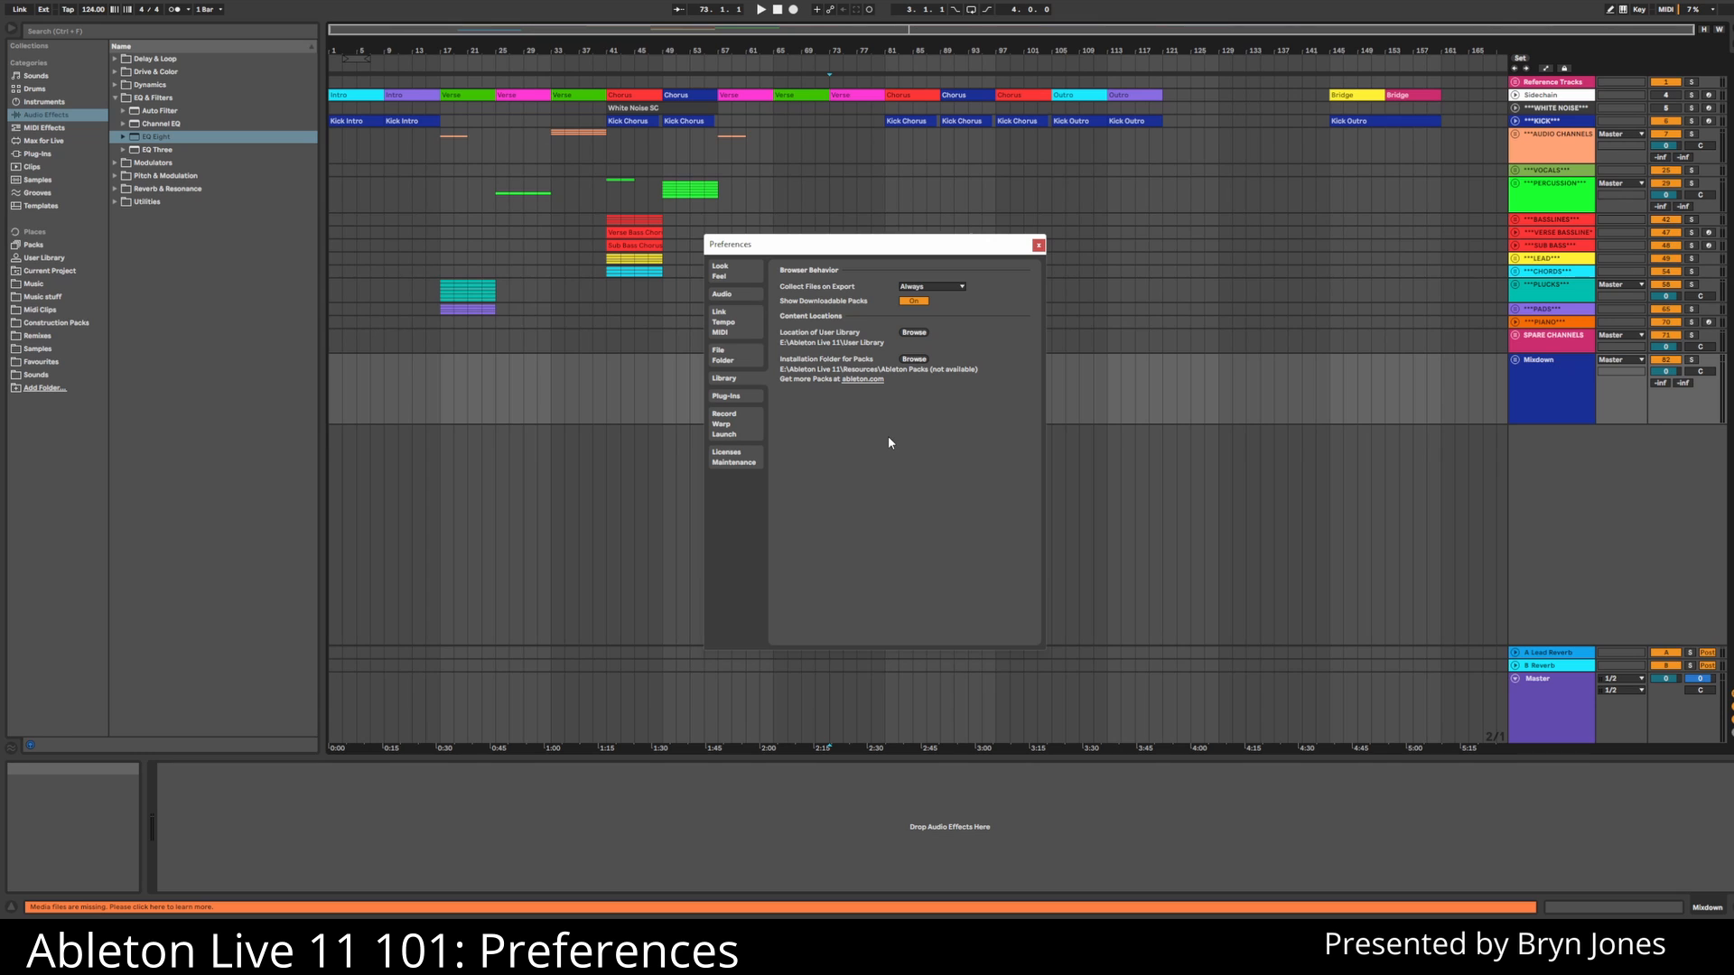
pyautogui.click(728, 397)
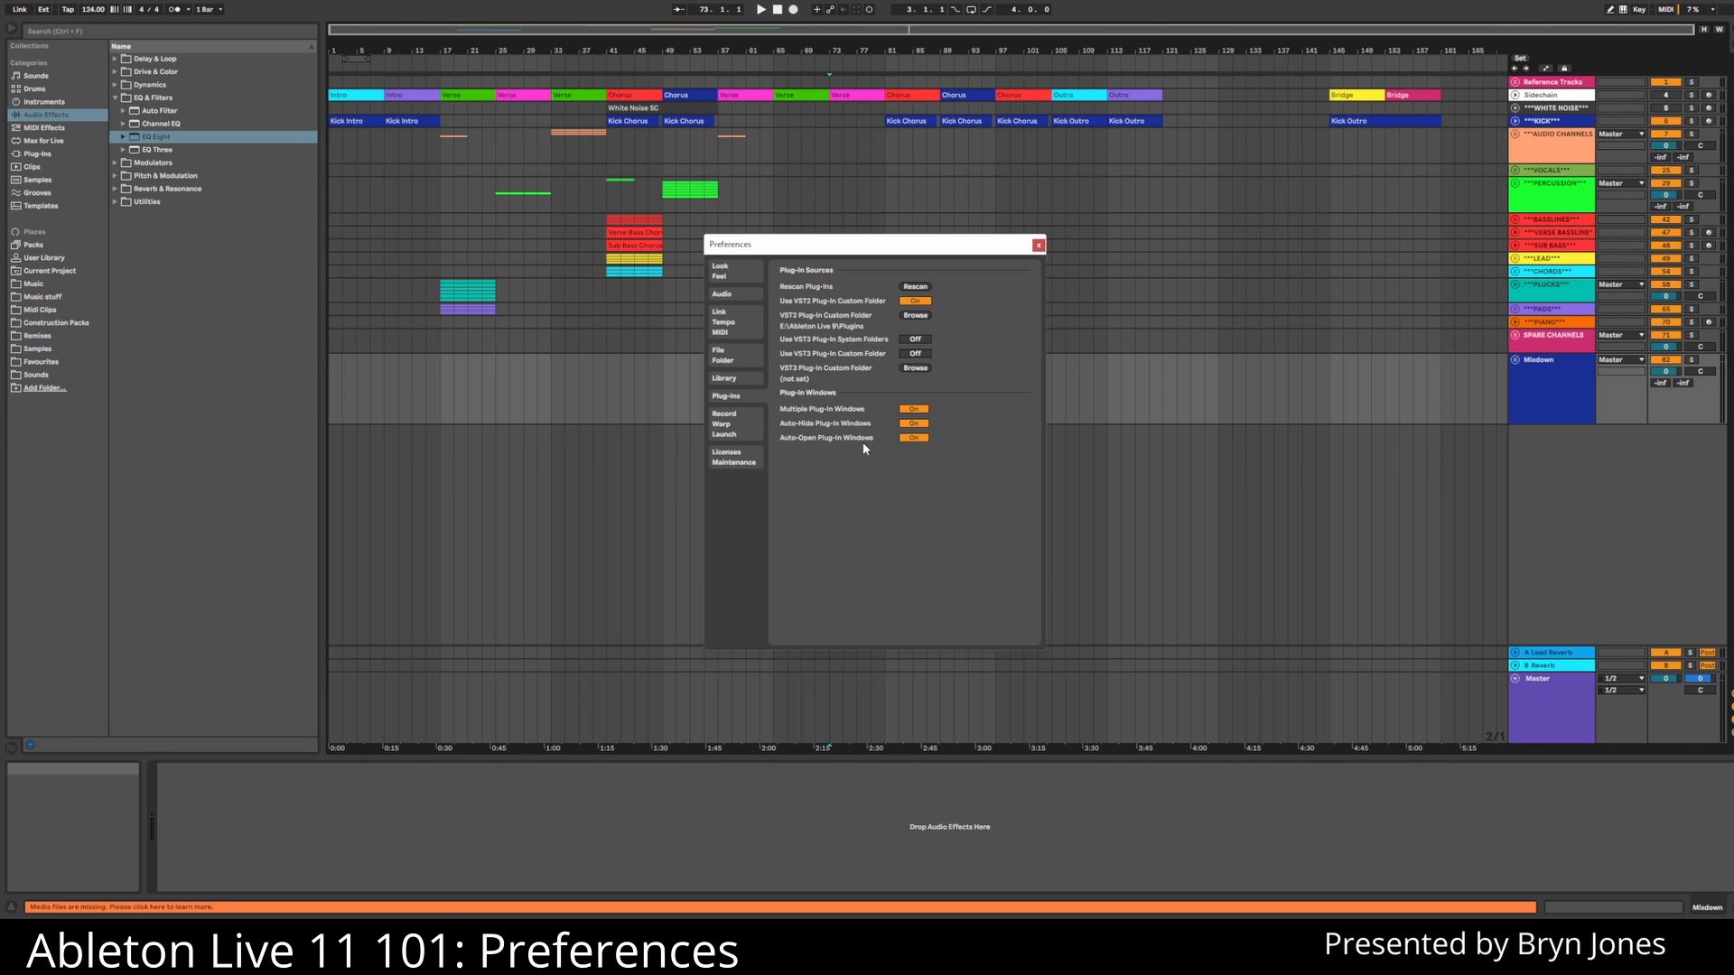
# - Rescan the plug-ins and show the Plug-Ins category in the browser
pyautogui.moveTo(863, 444)
pyautogui.click(916, 287)
pyautogui.click(47, 154)
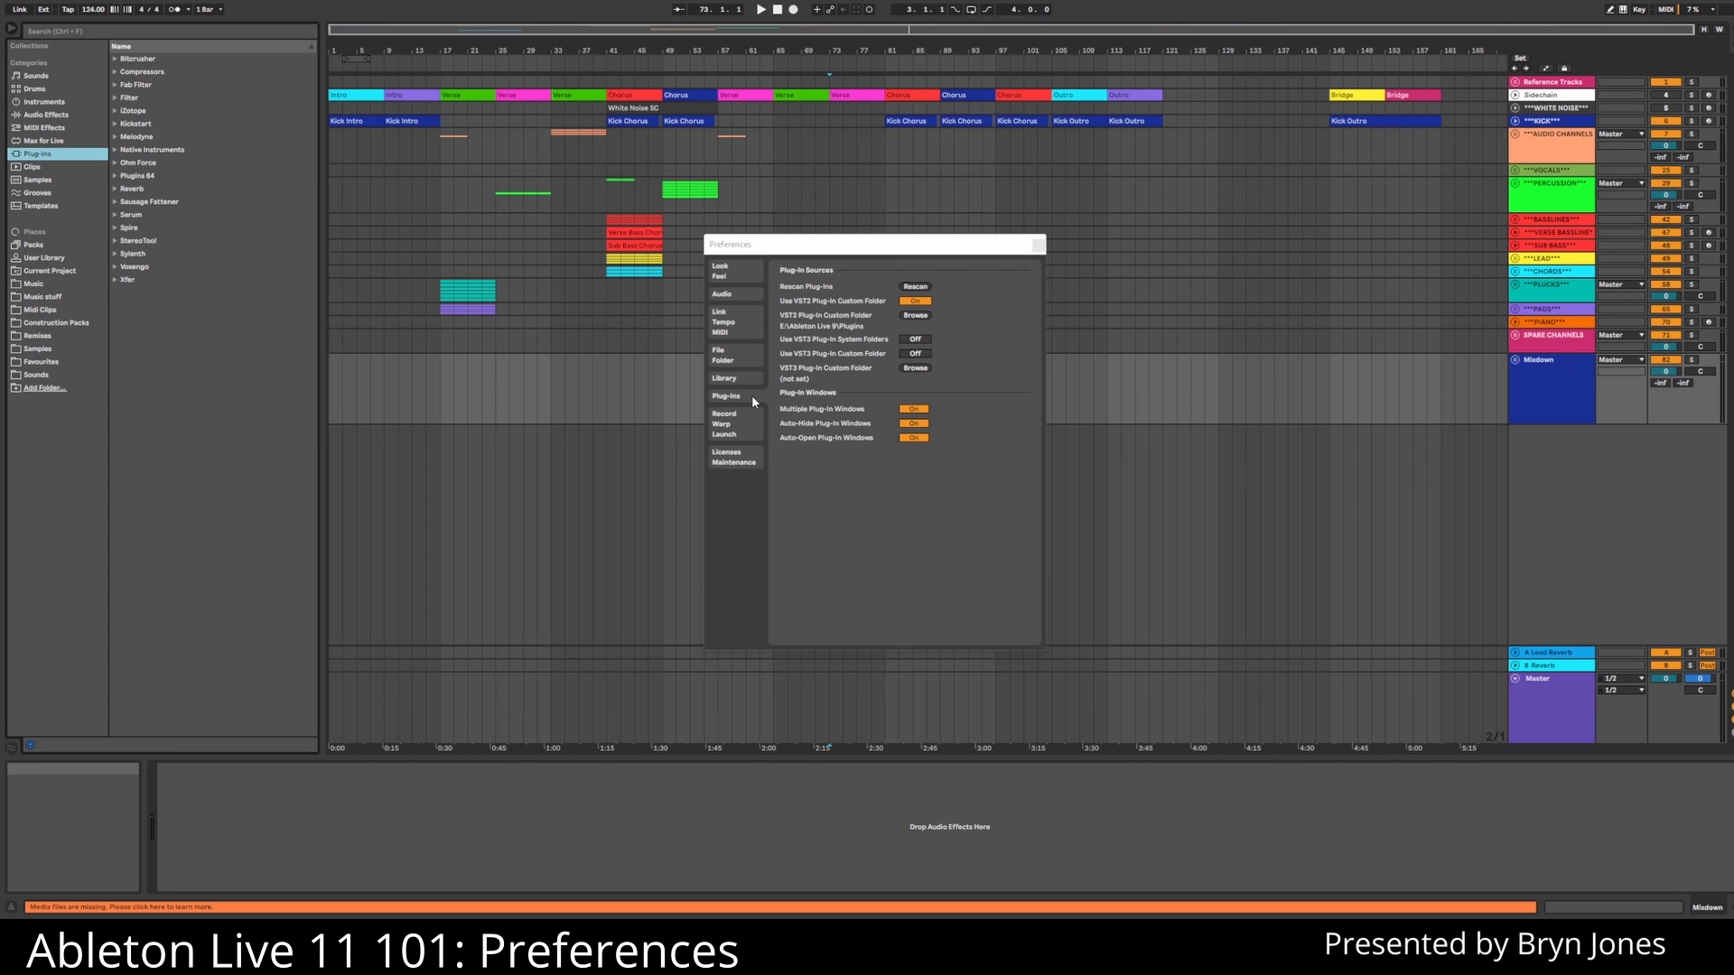
# - Check the recording file type choices on the Record Warp Launch page, keeping WAV
pyautogui.click(736, 420)
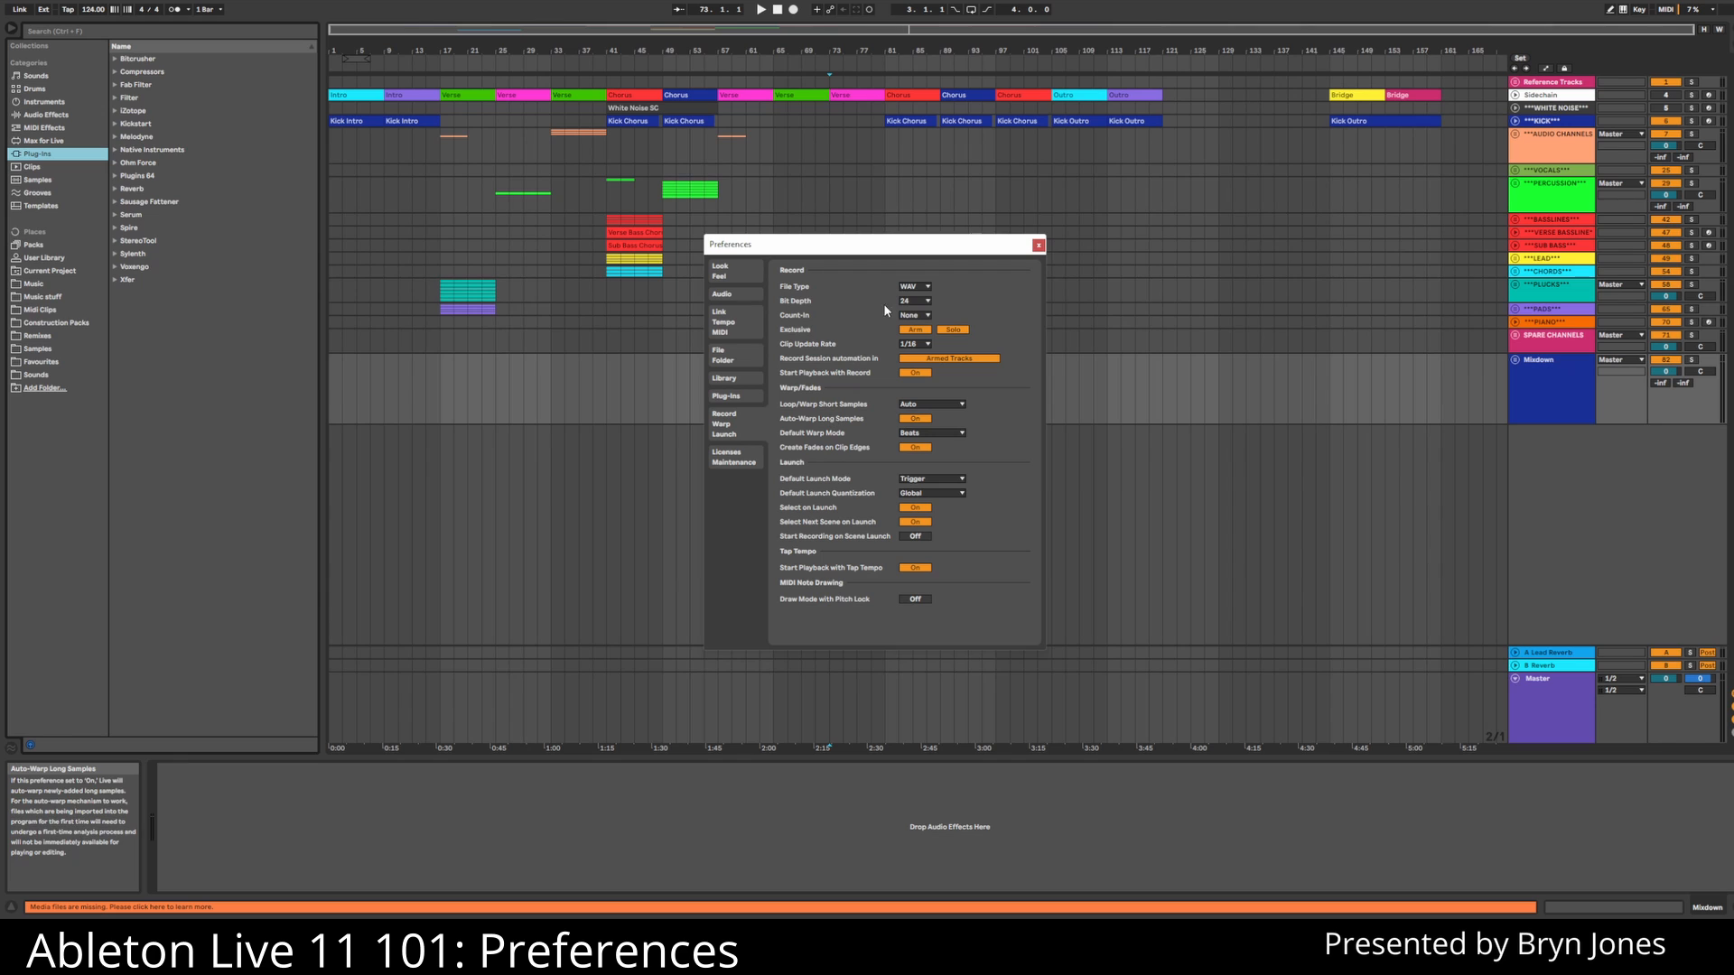
pyautogui.click(914, 287)
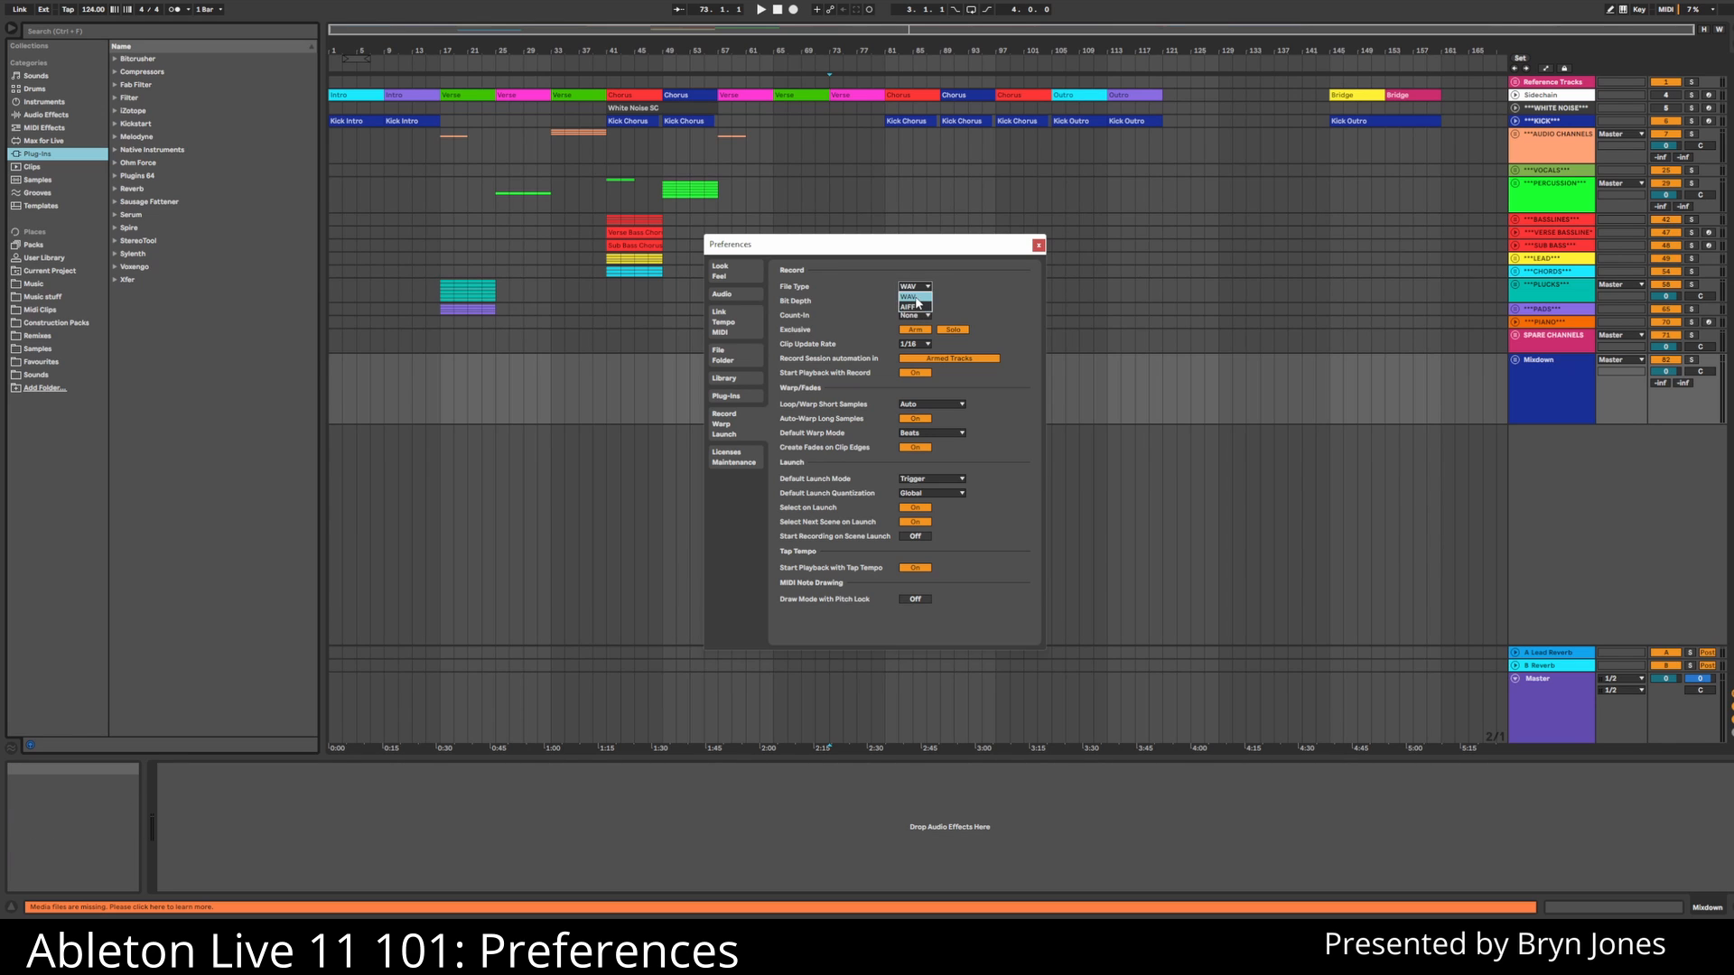
pyautogui.click(916, 298)
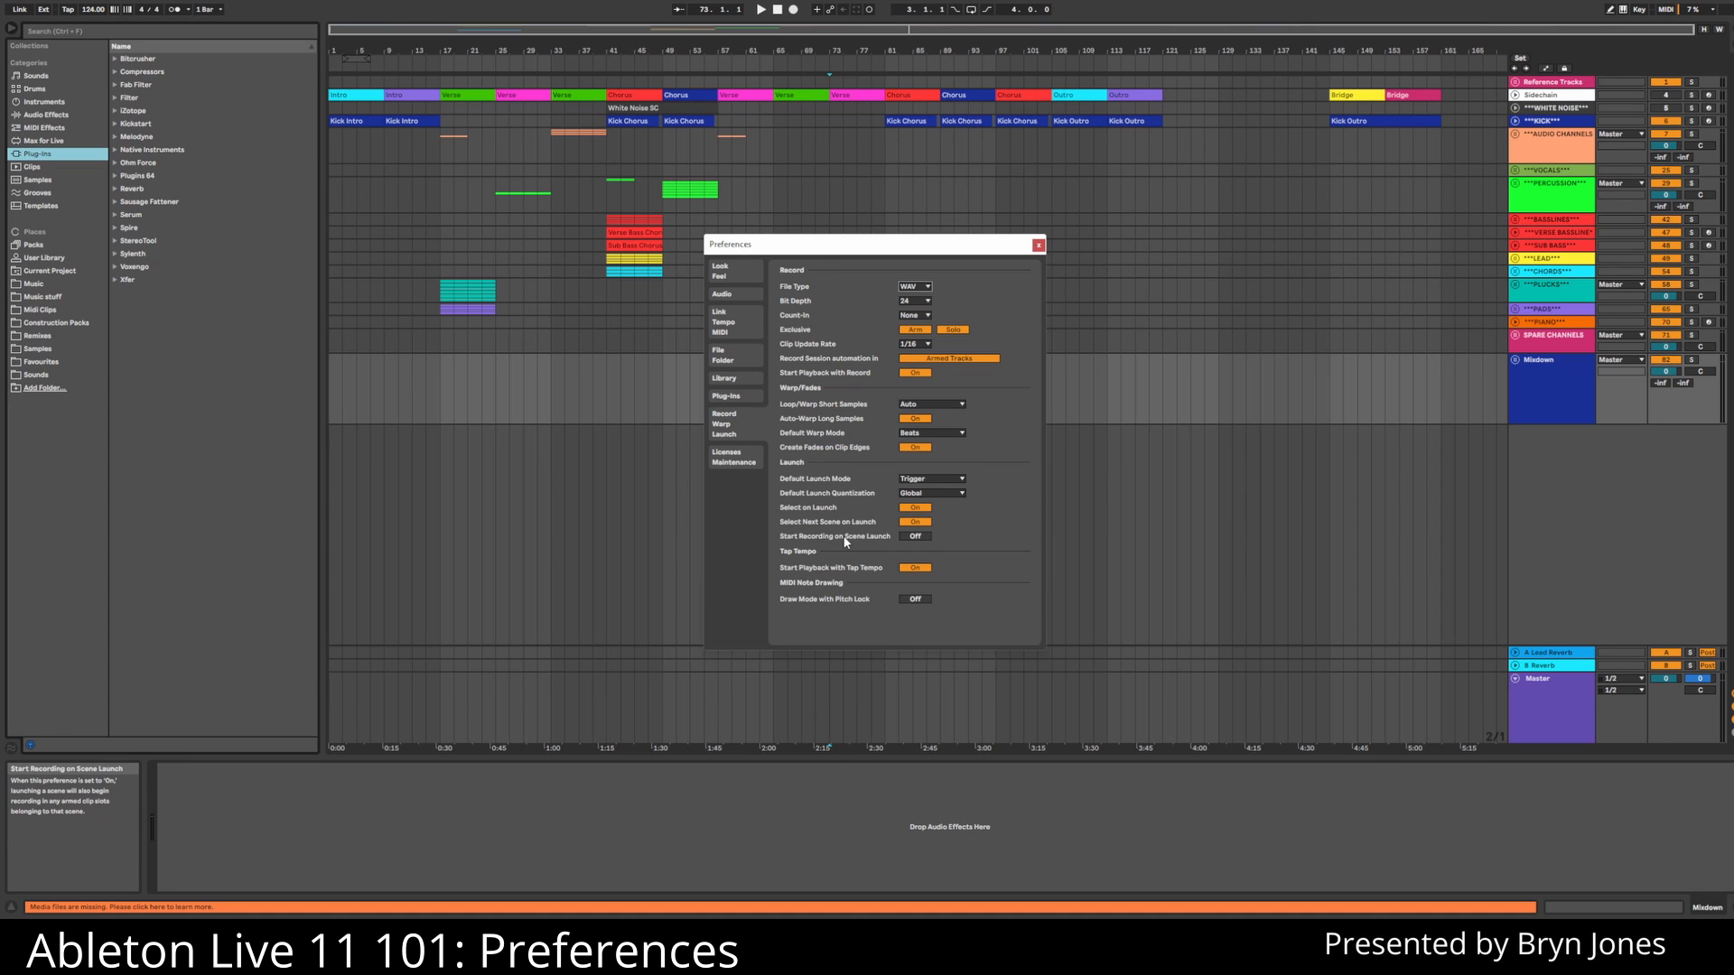
# - Check the default launch mode choices, keeping Trigger, and view the Licenses Maintenance page
pyautogui.click(926, 478)
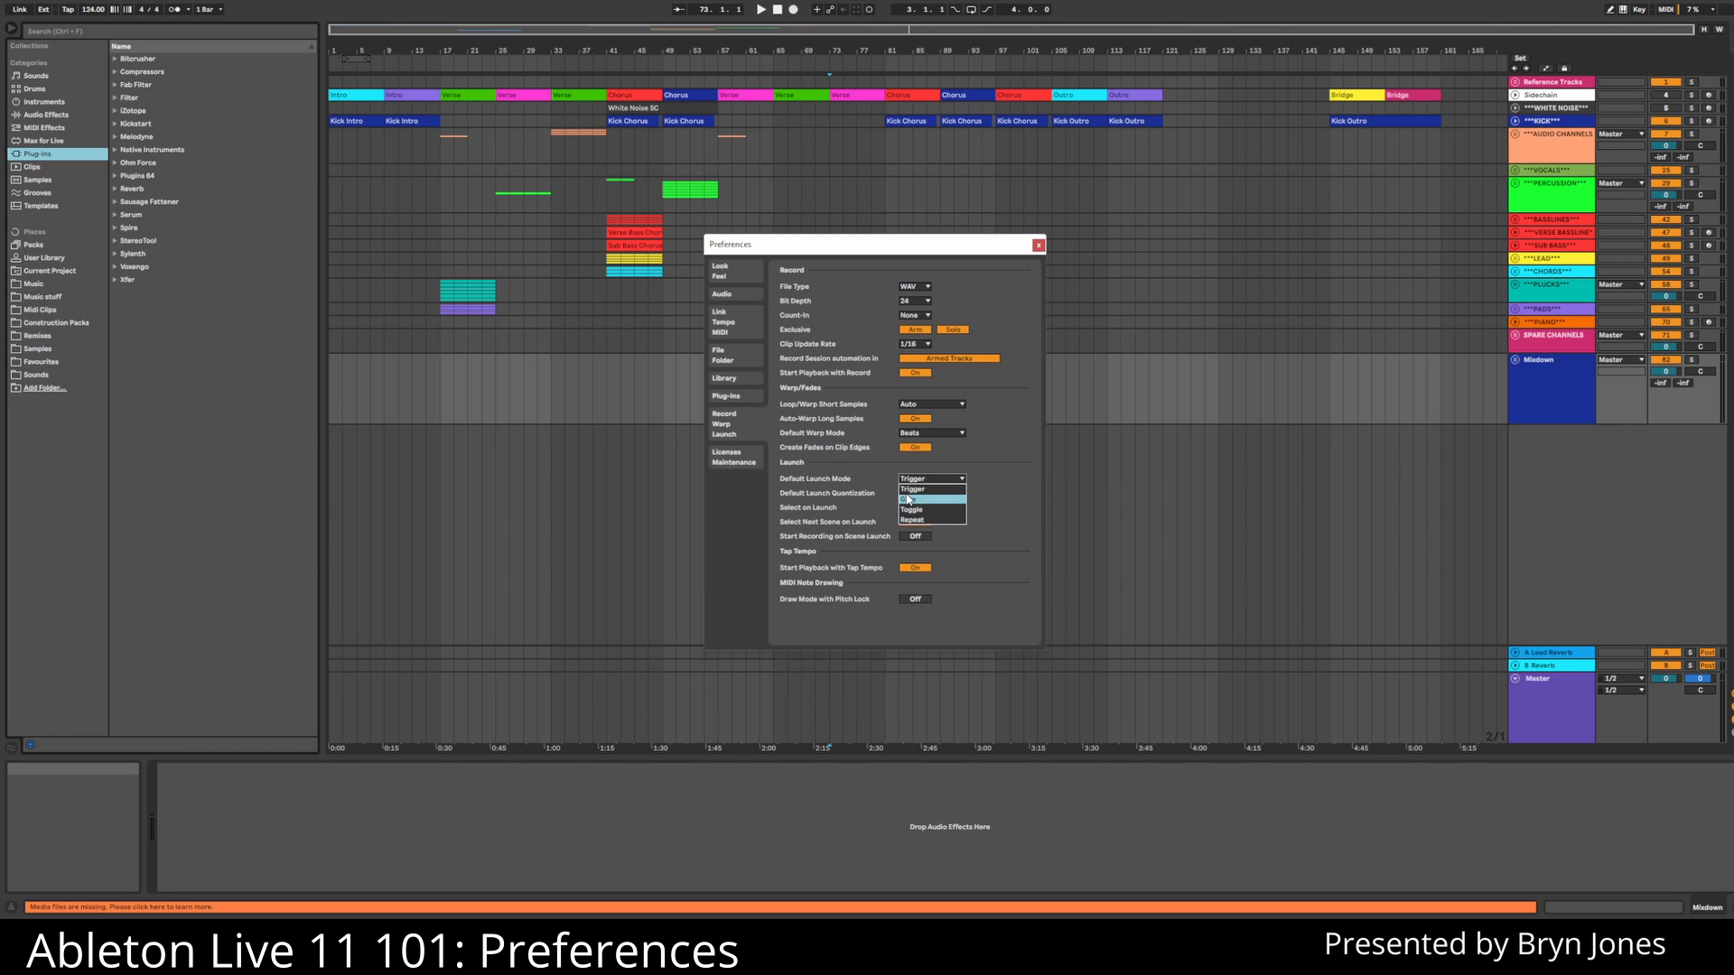
pyautogui.click(912, 489)
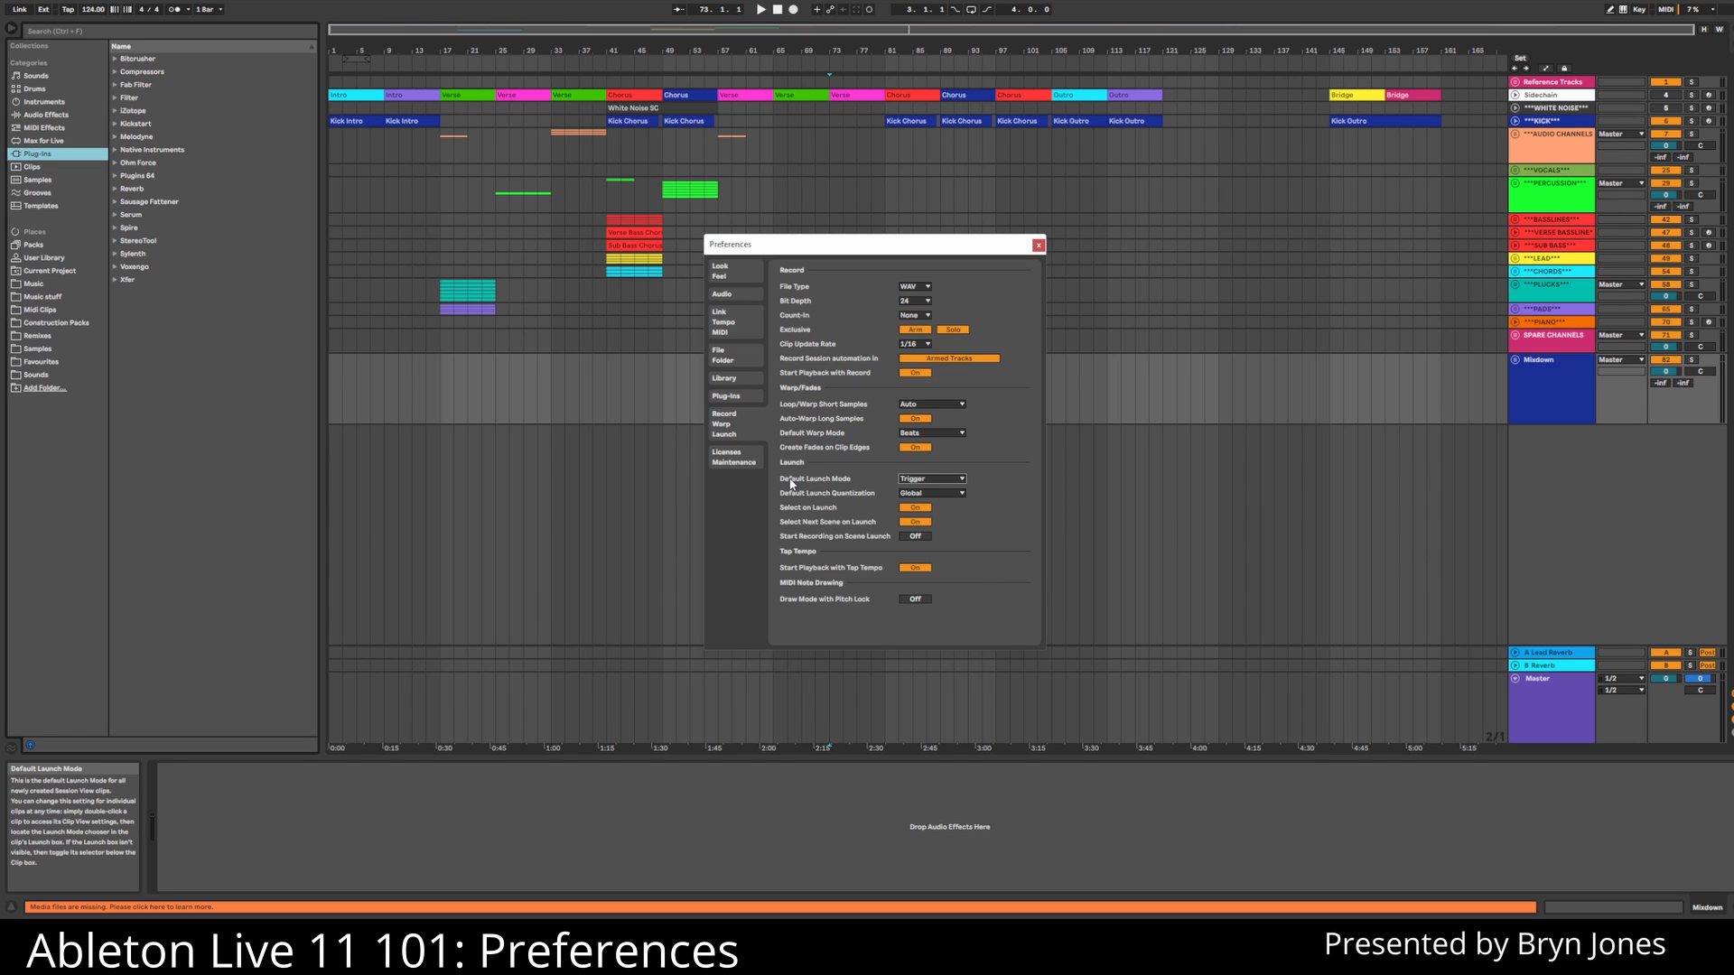
pyautogui.click(751, 460)
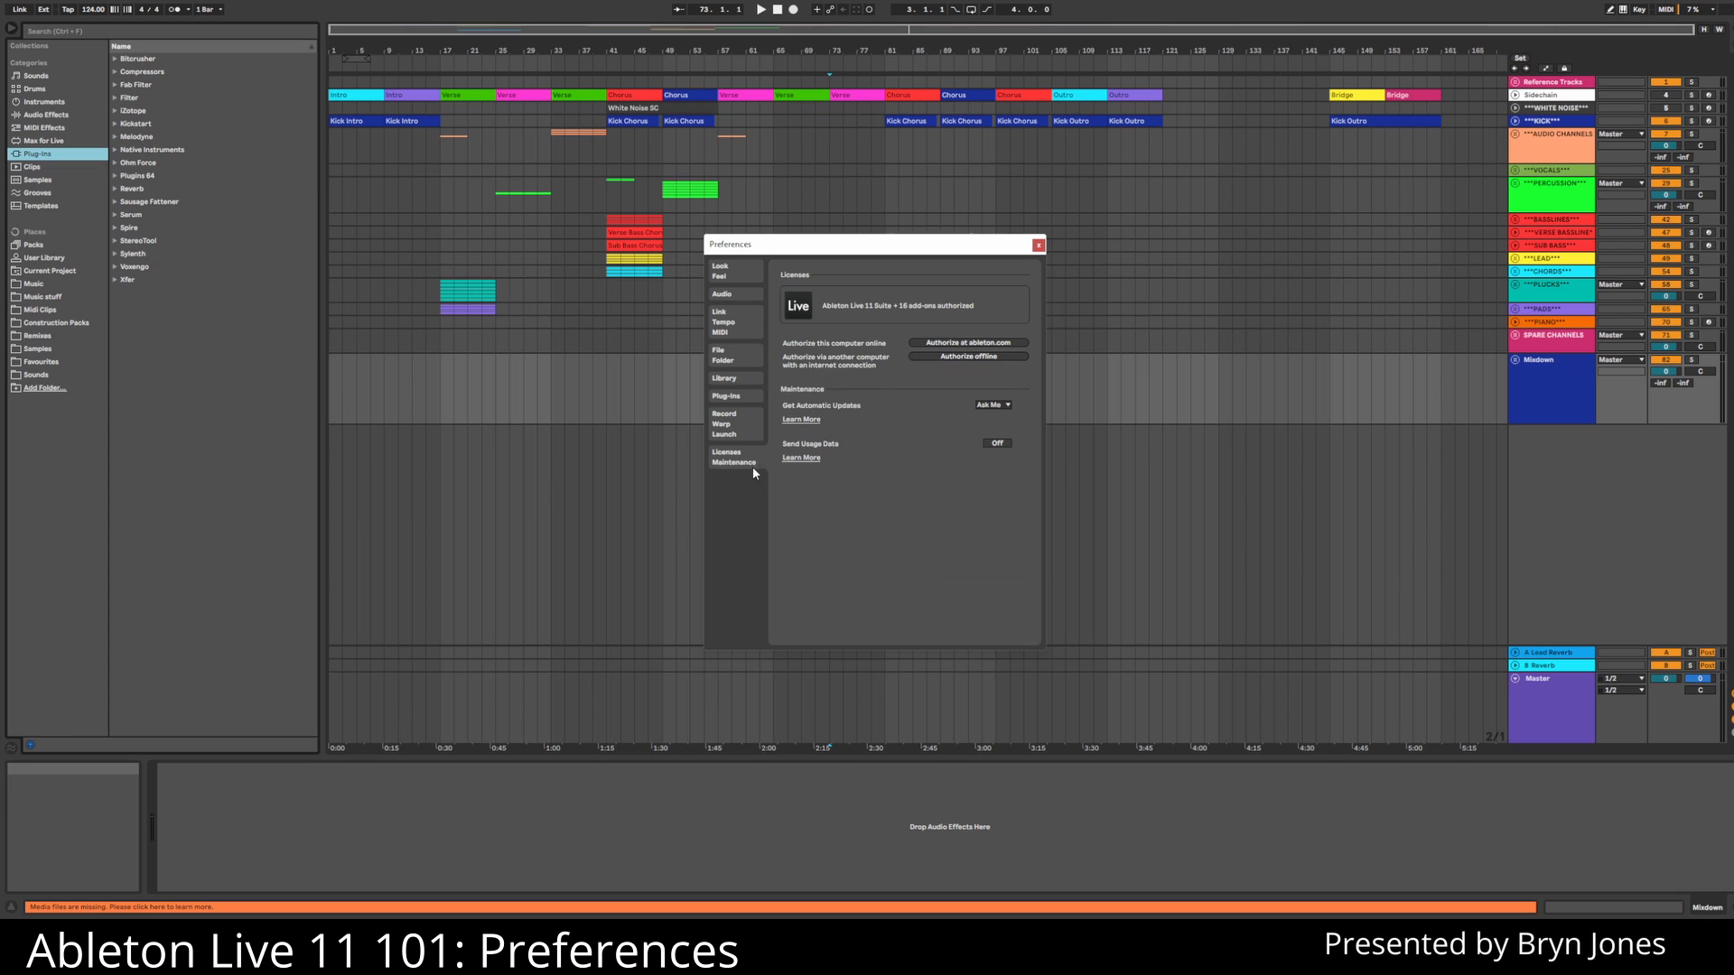